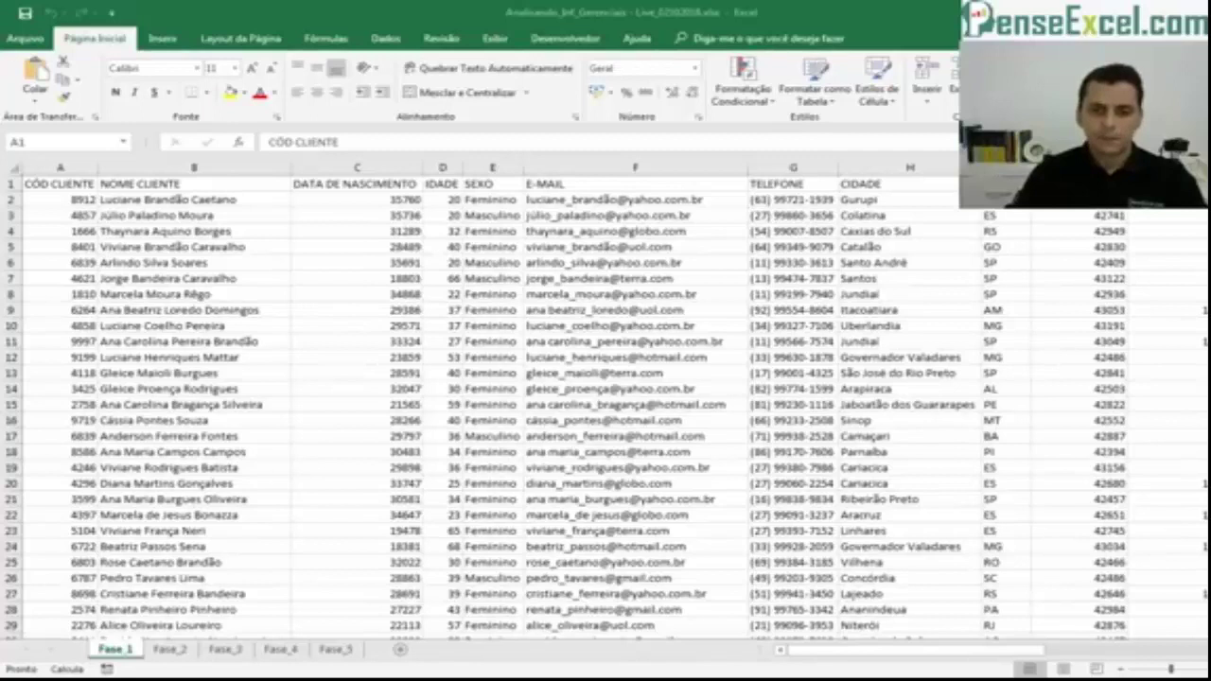
- Examine the customer columns of the Fase_1 sheet one by one, from CÓD CLIENTE through ESTADO
key("alt+Tab")
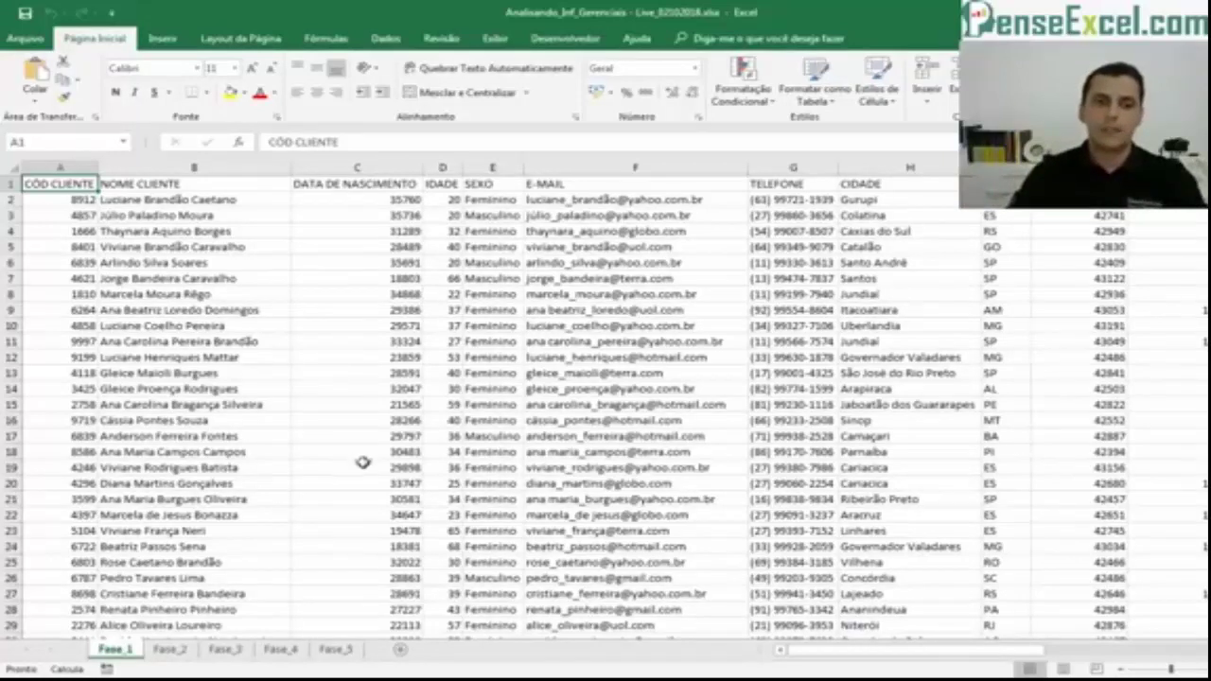
left_click(121, 199)
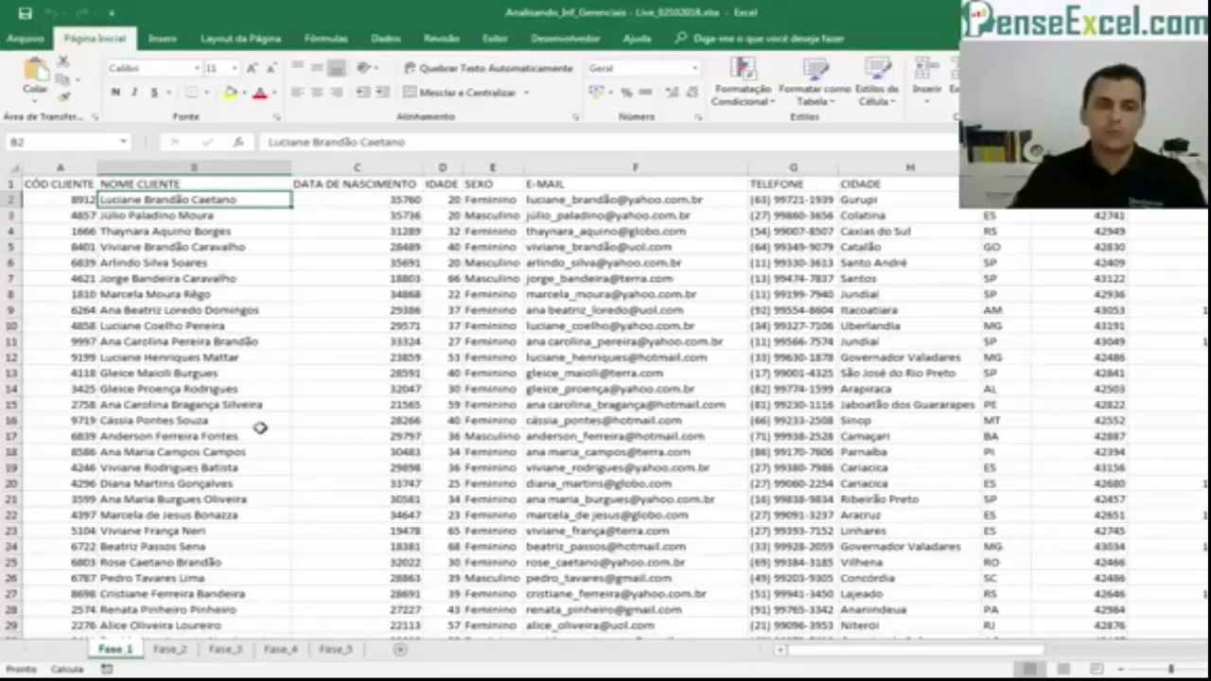
left_click(69, 168)
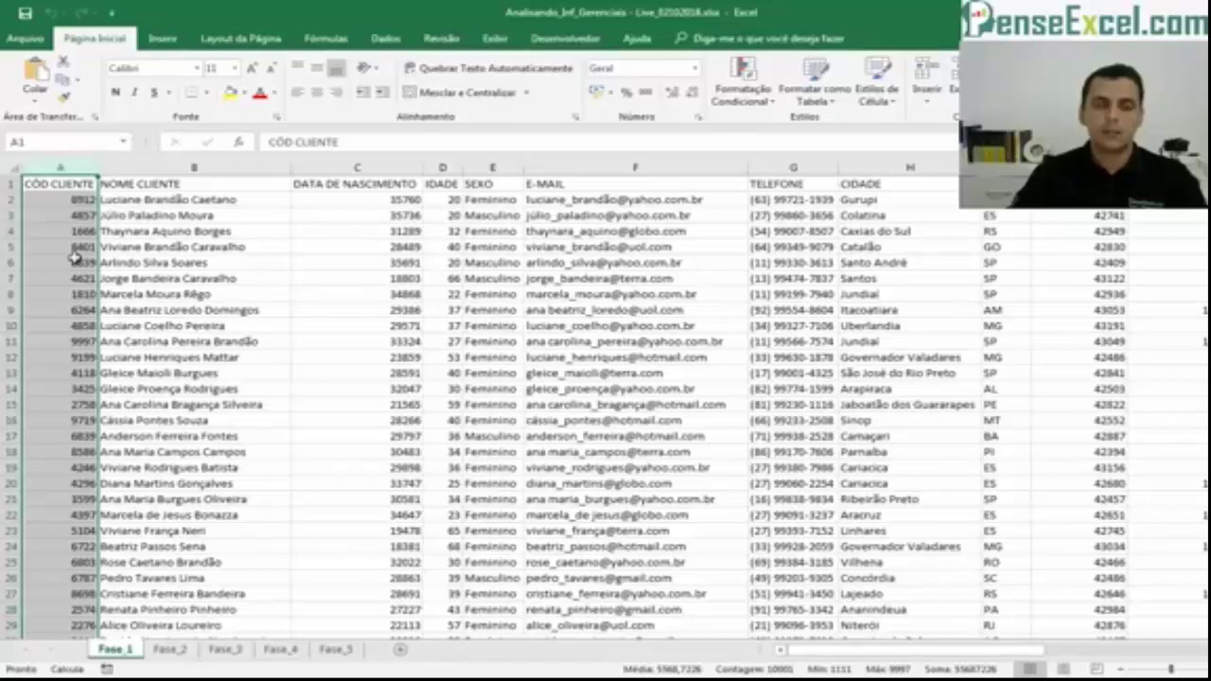
left_click(182, 166)
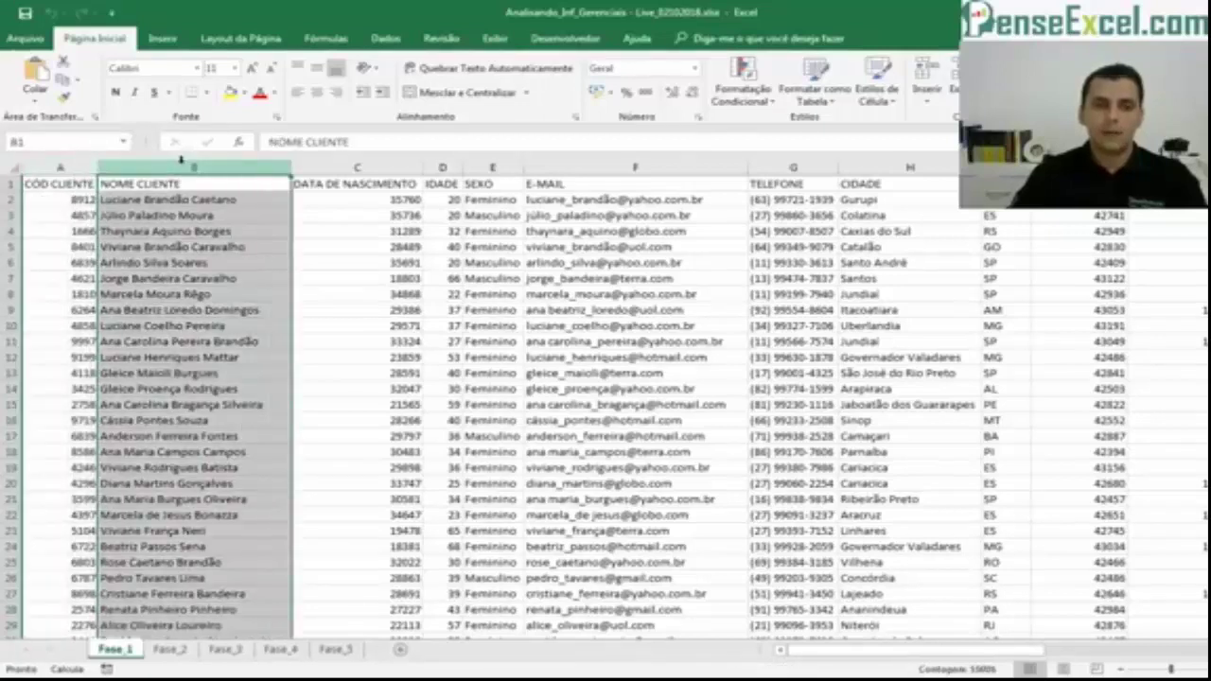
left_click(352, 163)
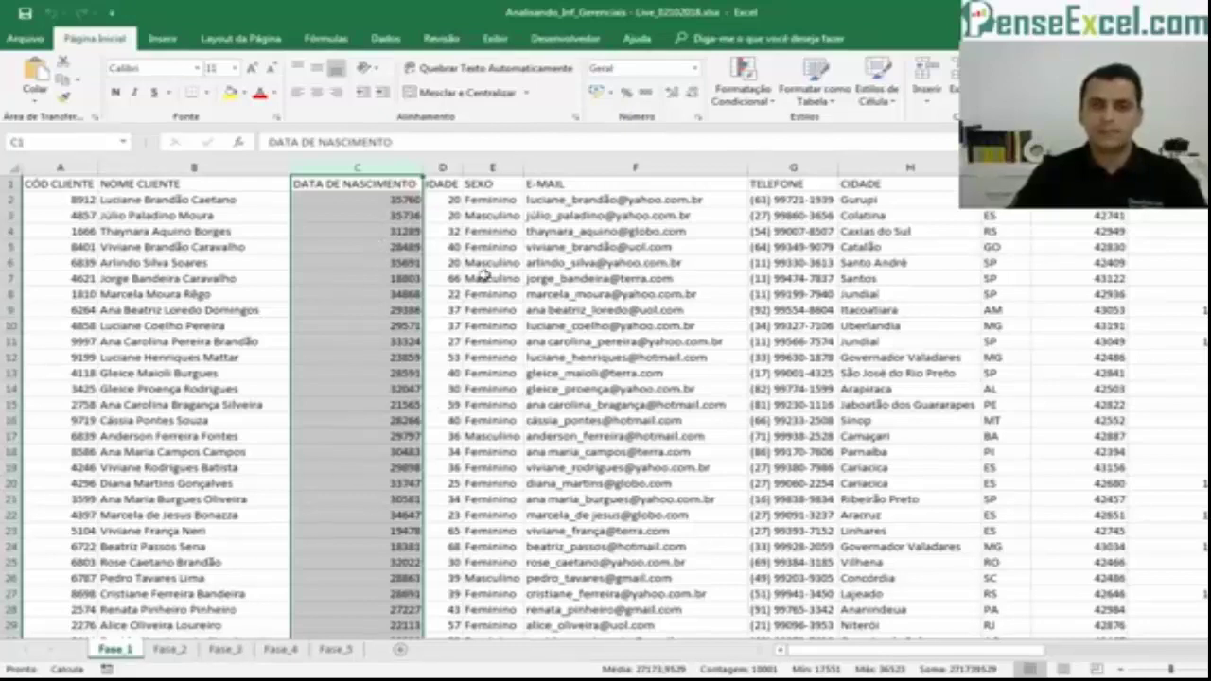
left_click(443, 167)
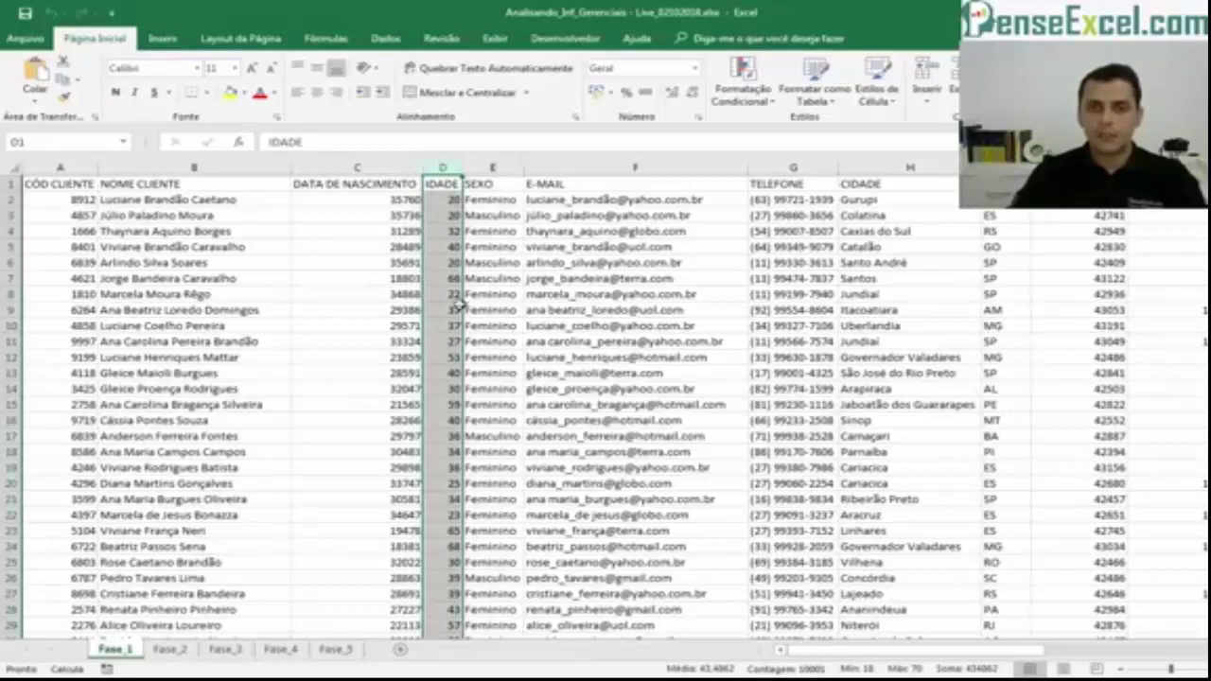
left_click(492, 168)
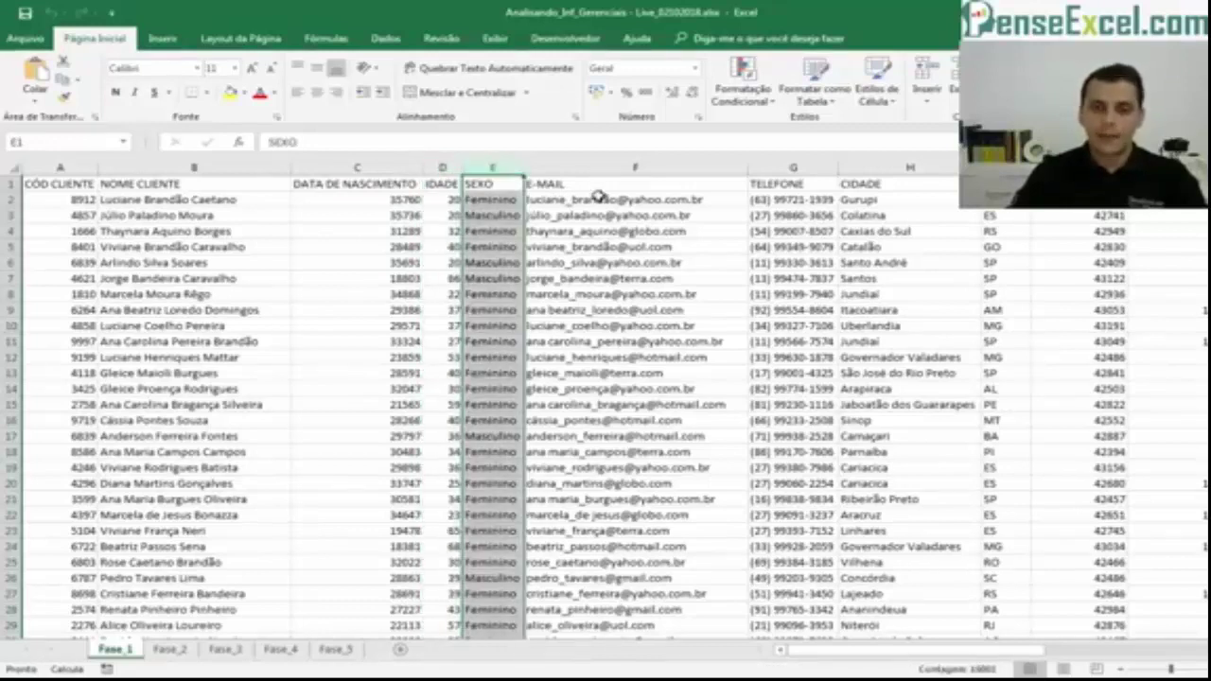
left_click(625, 167)
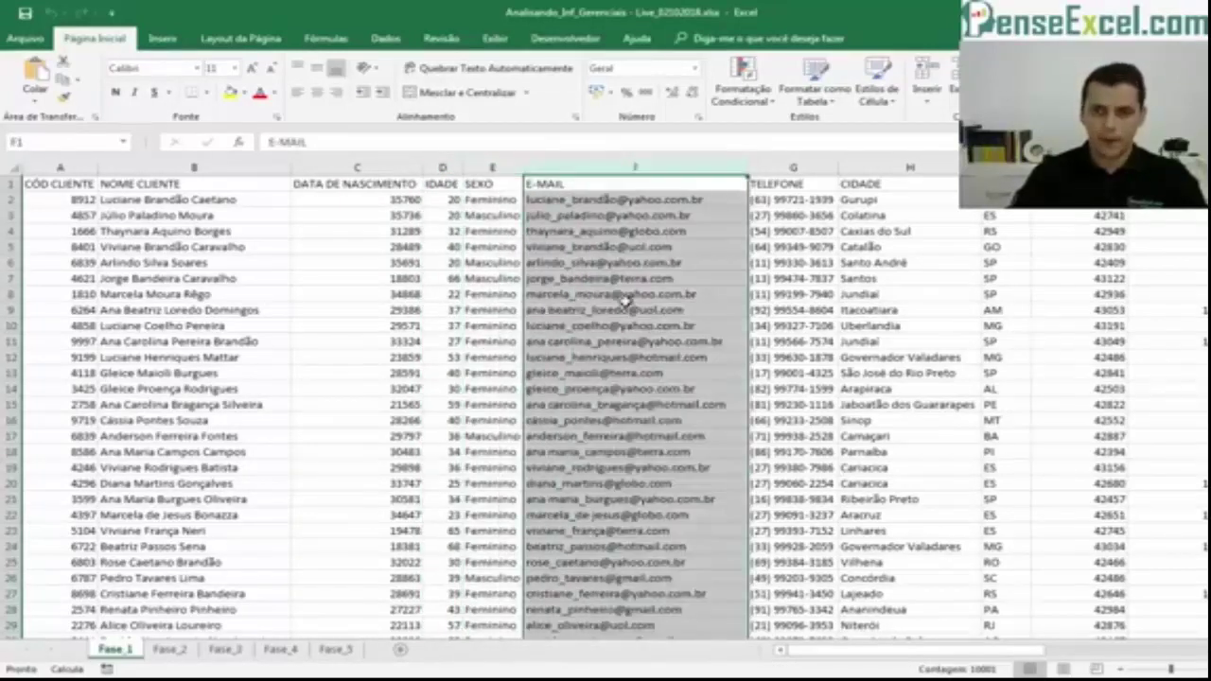
left_click(793, 168)
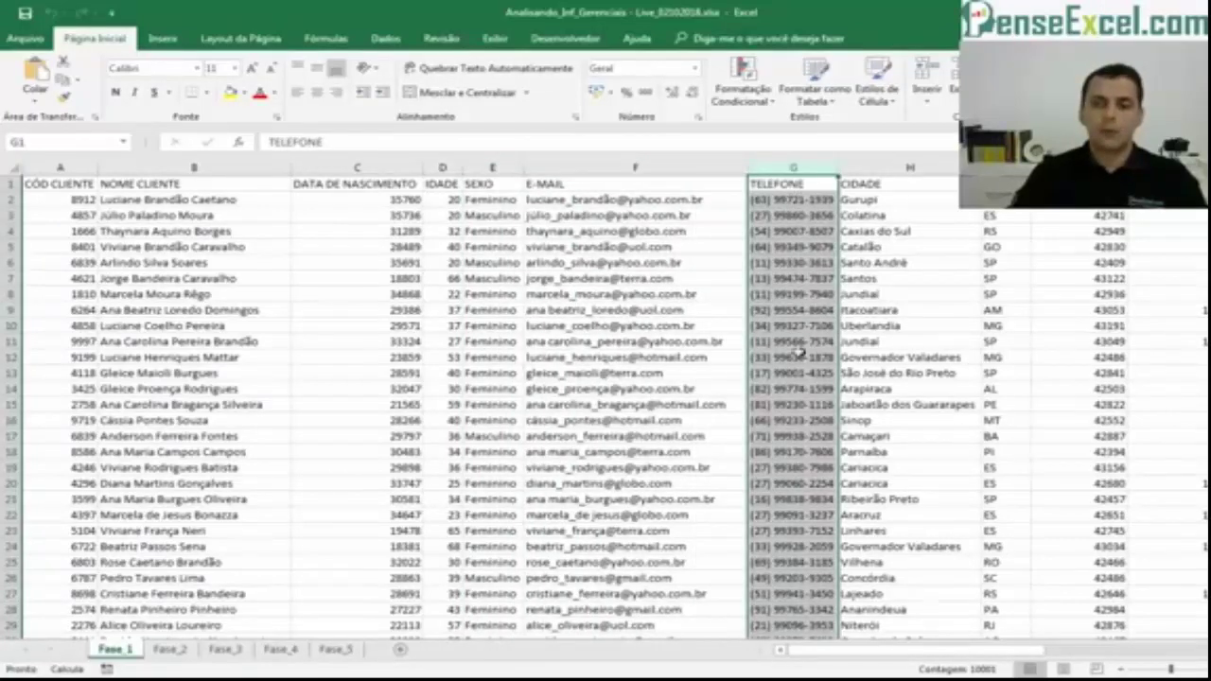
left_click(927, 168)
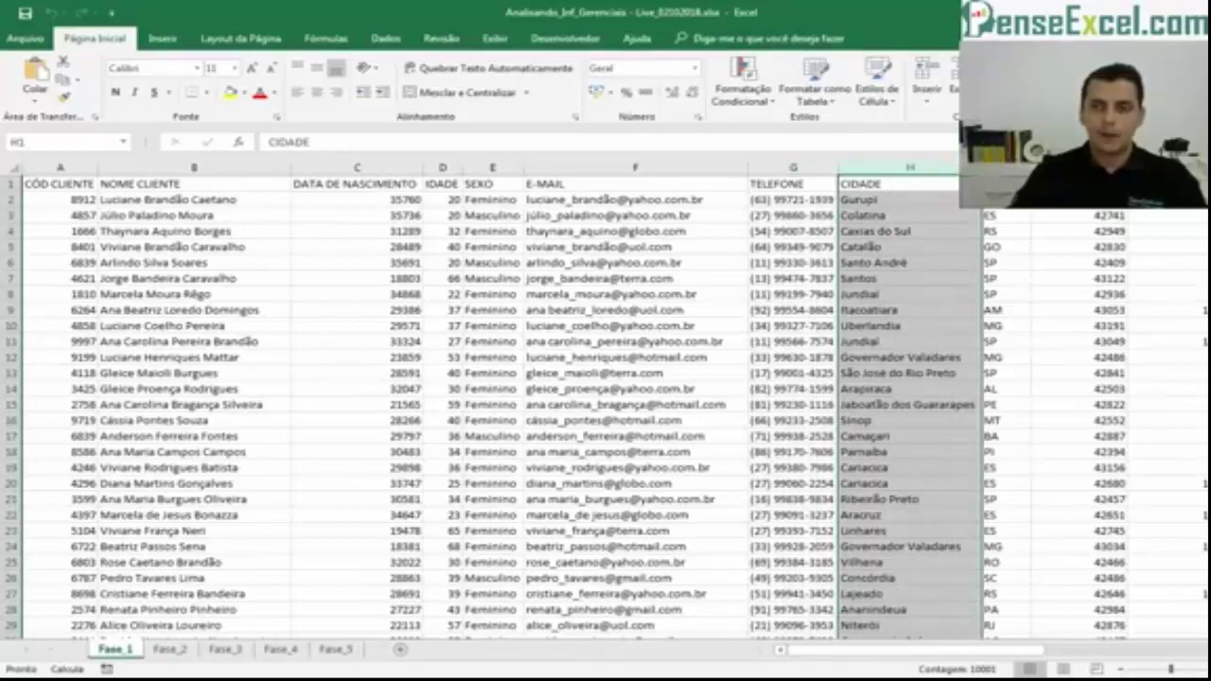
left_click(1006, 168)
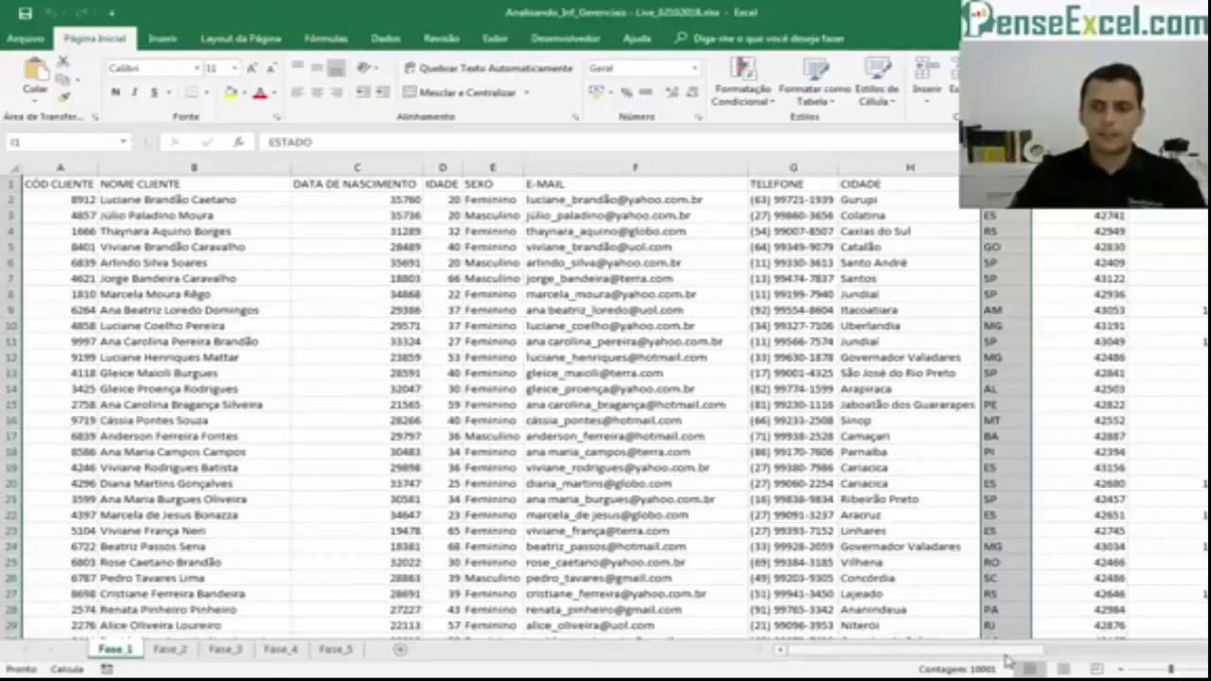
- Examine the sale timing columns DATA DA VENDA, MÊS DA VENDA and ANO DA VENDA
left_click_drag(1008, 661, 1128, 662)
left_click(564, 168)
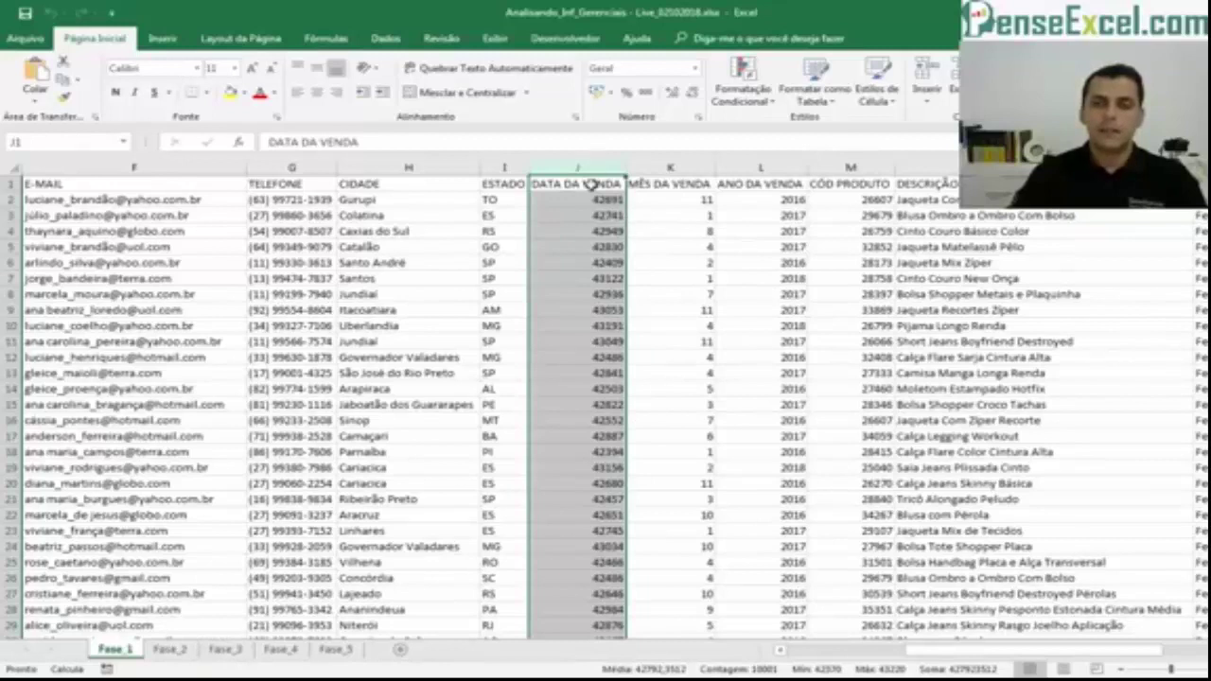
left_click(679, 166)
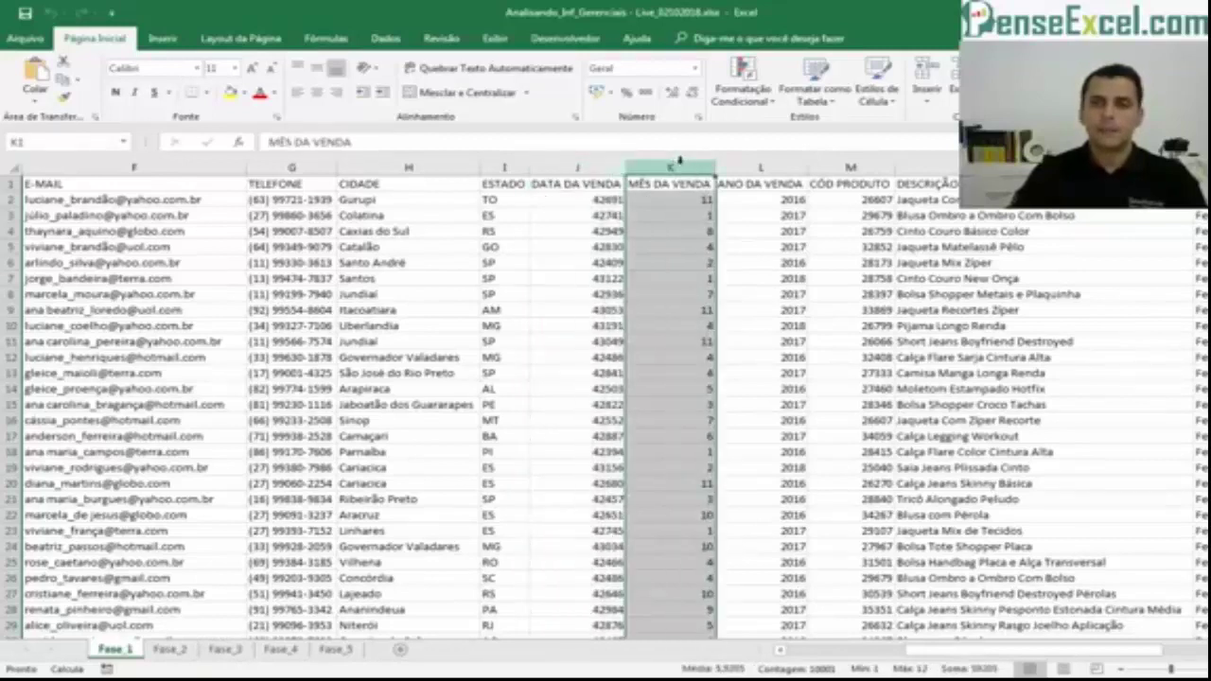
left_click(568, 168)
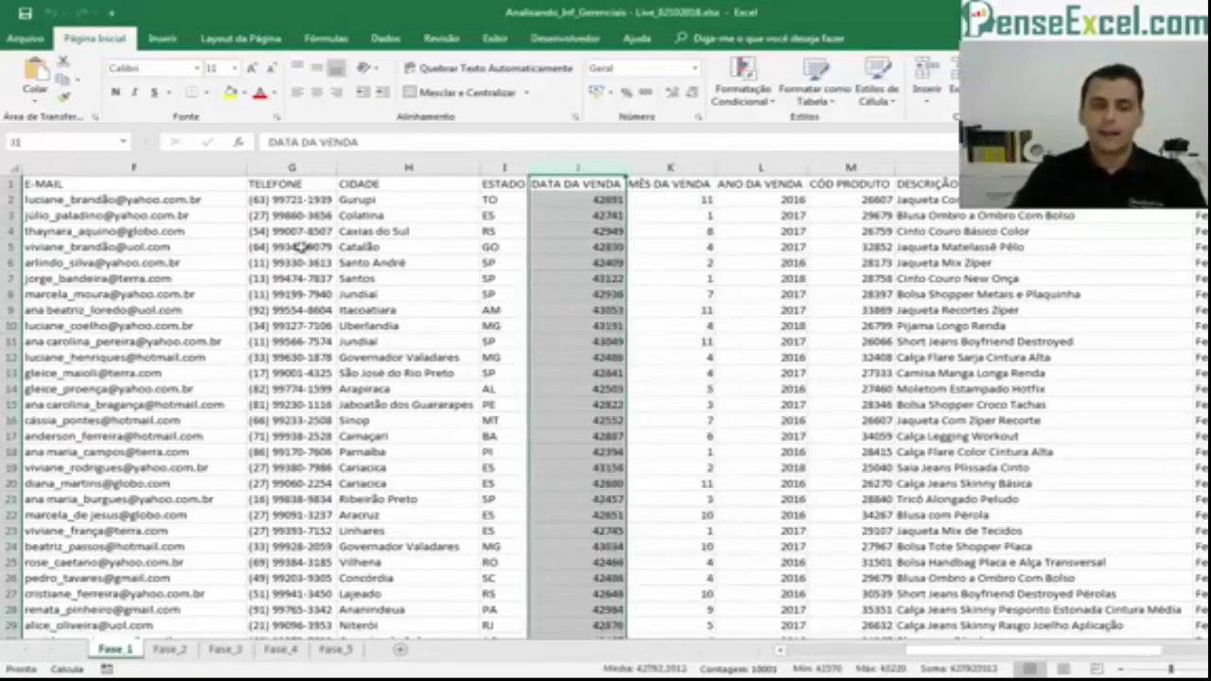
left_click(707, 169)
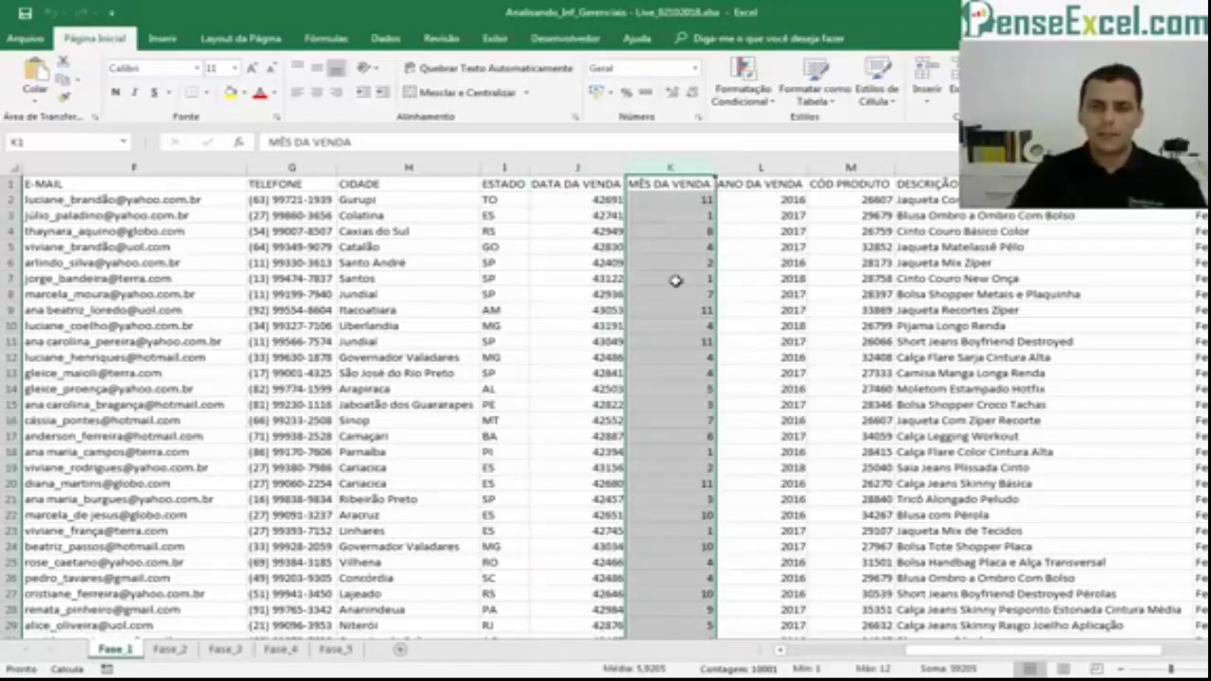
left_click(759, 169)
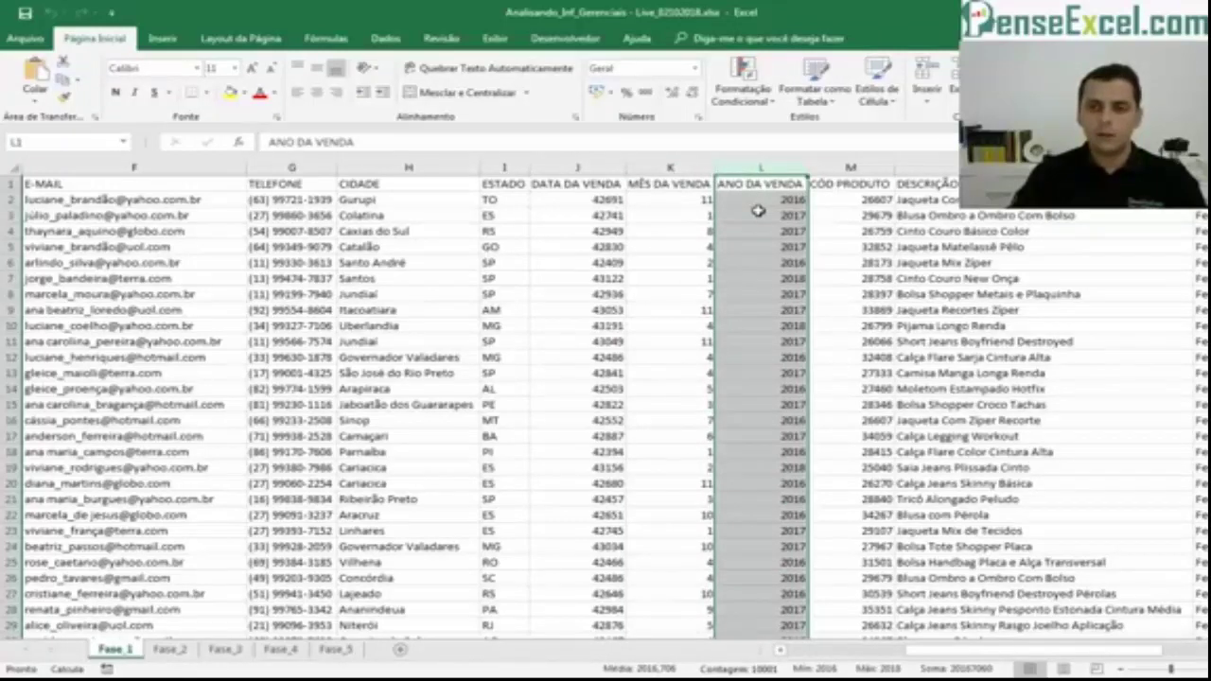
- Examine the product columns CÓD PRODUTO, DESCRIÇÃO PRODUTO and GÊNERO
left_click(850, 169)
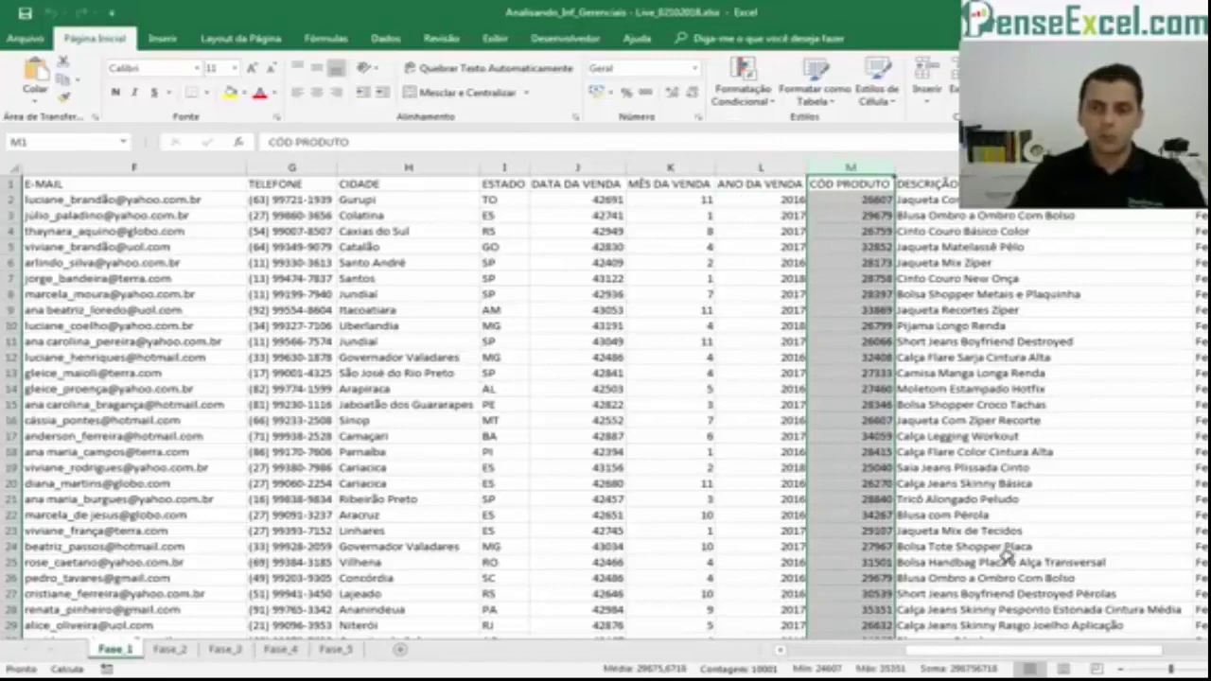
left_click_drag(1022, 655, 1078, 654)
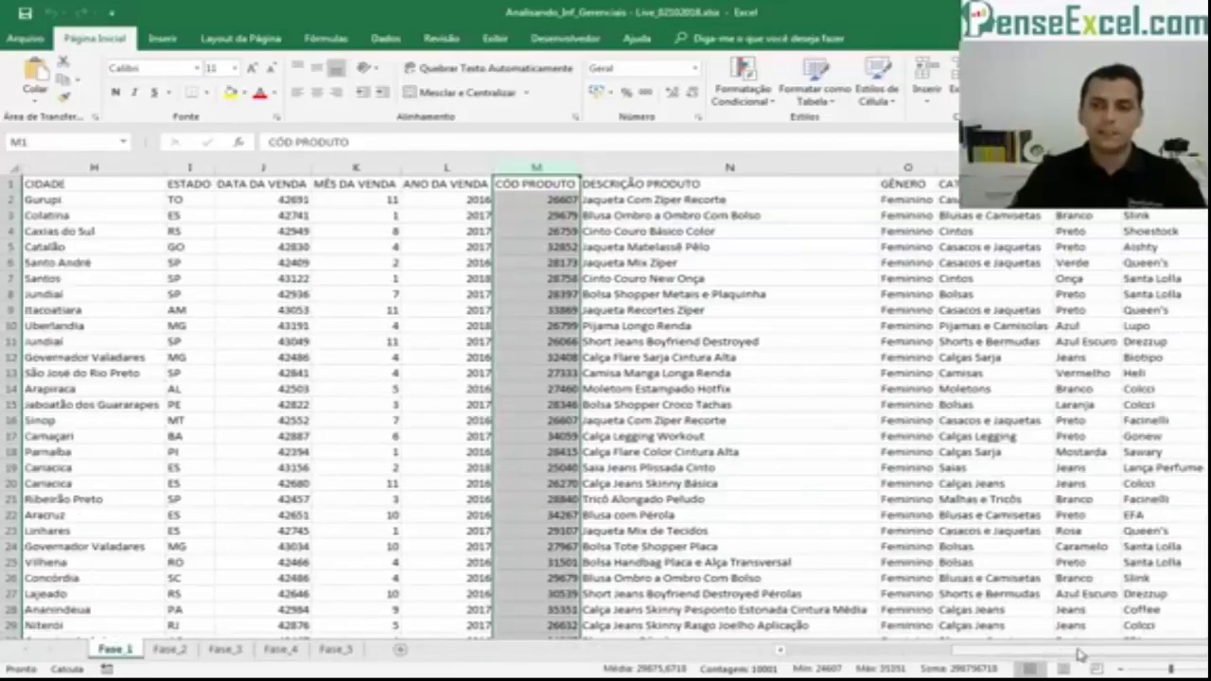
left_click(668, 166)
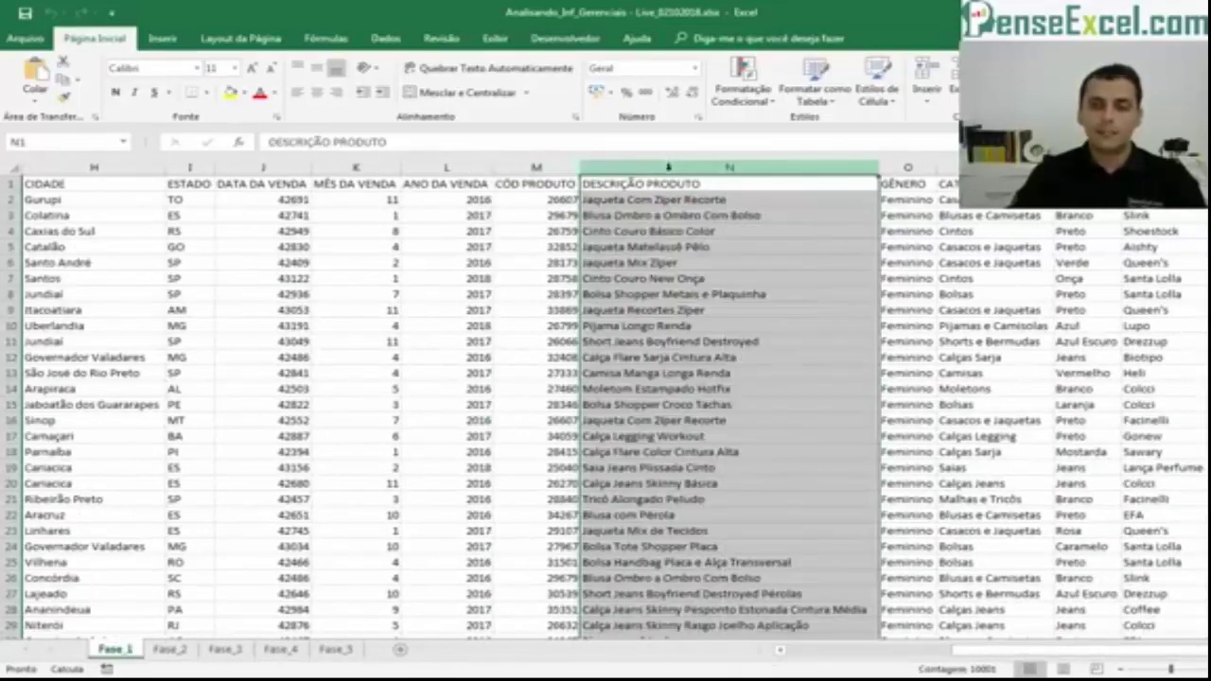
left_click(910, 166)
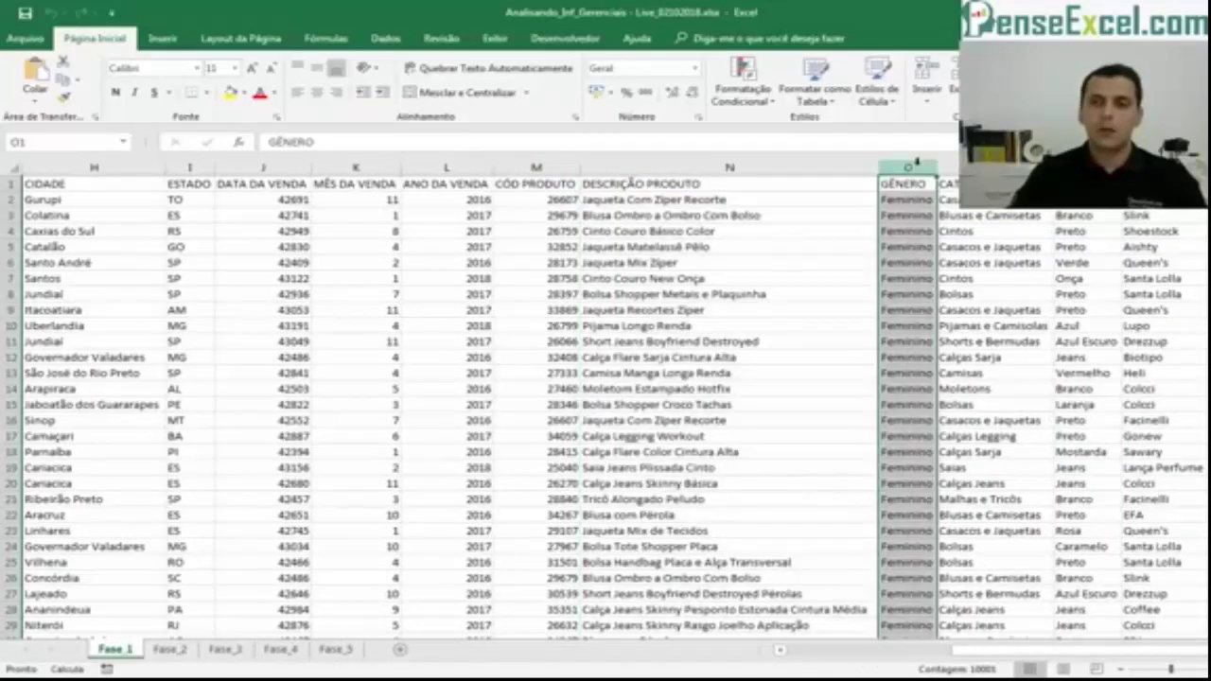
left_click(1202, 650)
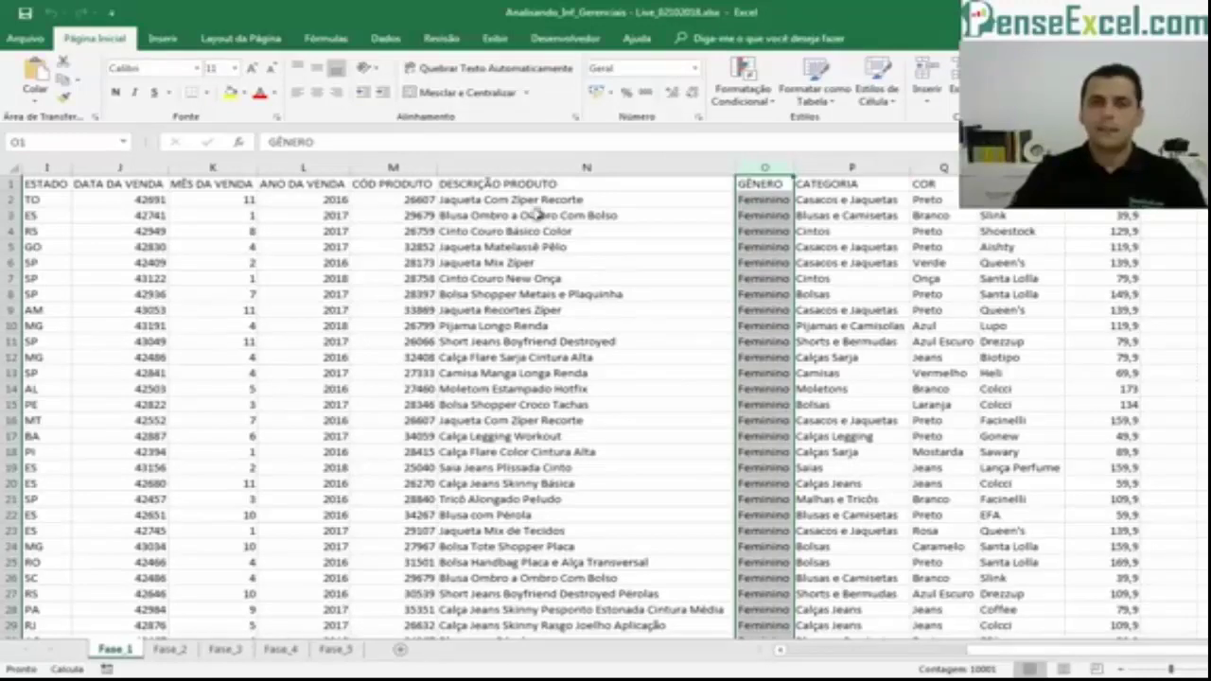
- Look through the entries of the DESCRIÇÃO PRODUTO column down to its end and return to its first rows
left_click_drag(535, 201, 589, 536)
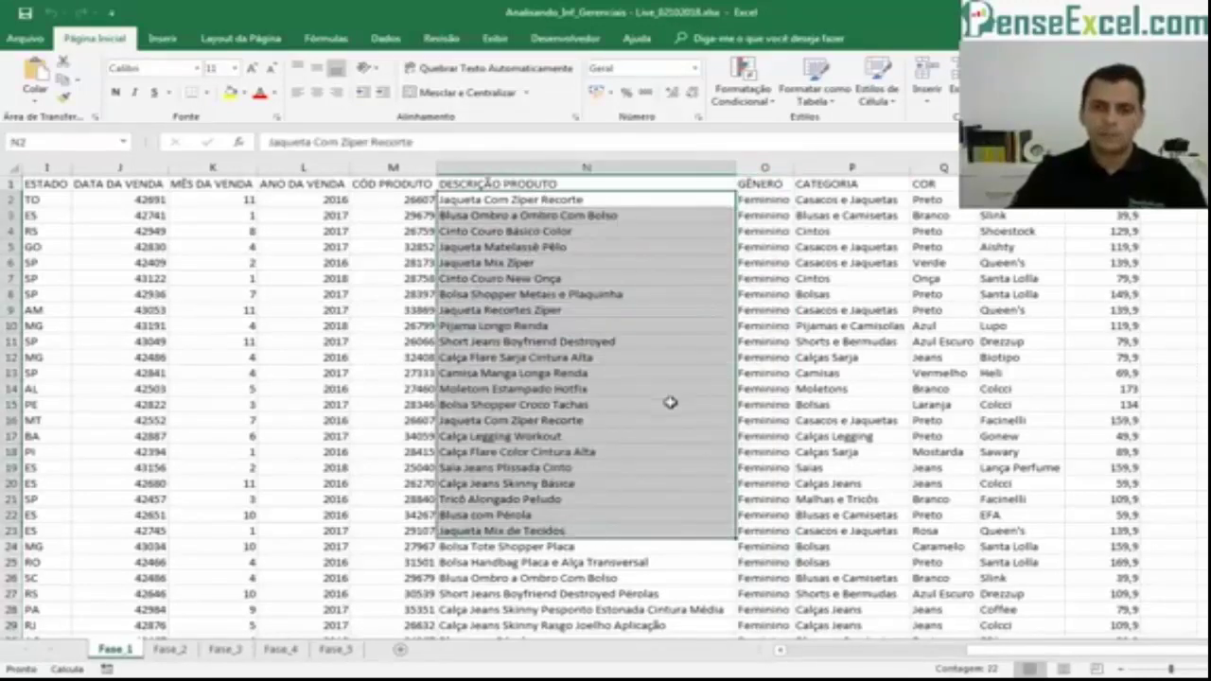
scroll(670, 399, "down", 2)
scroll(670, 399, "up", 2)
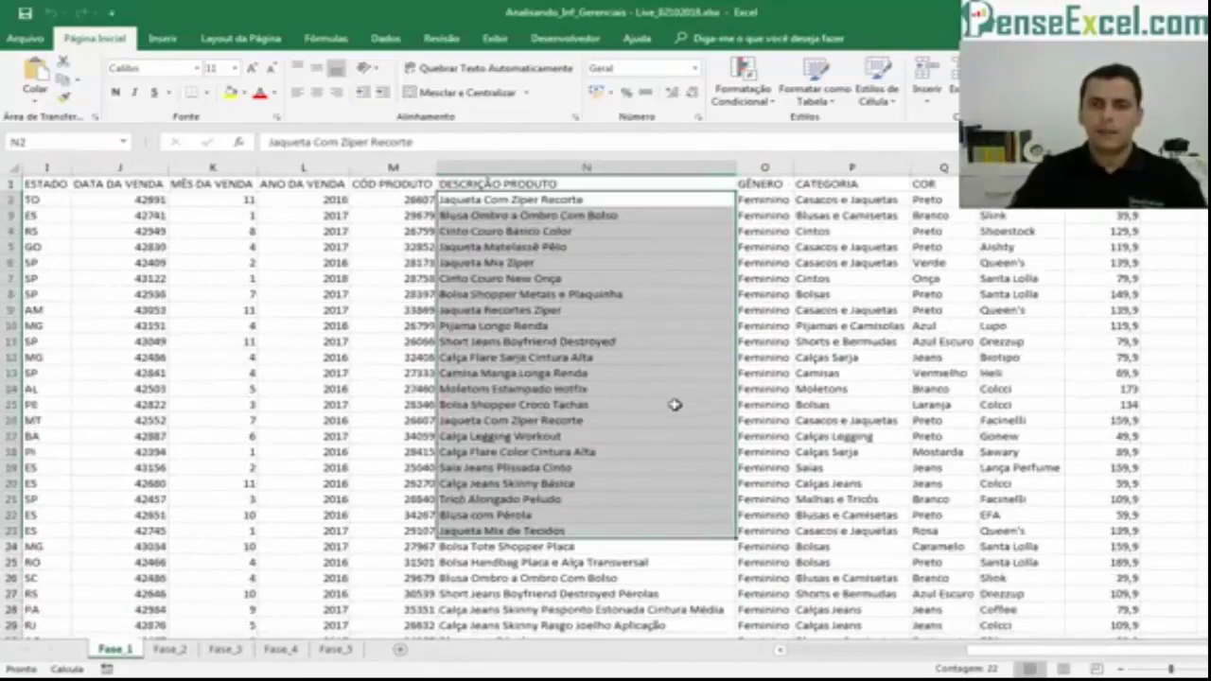
scroll(674, 404, "down", 16)
scroll(677, 409, "down", 6)
left_click(677, 406)
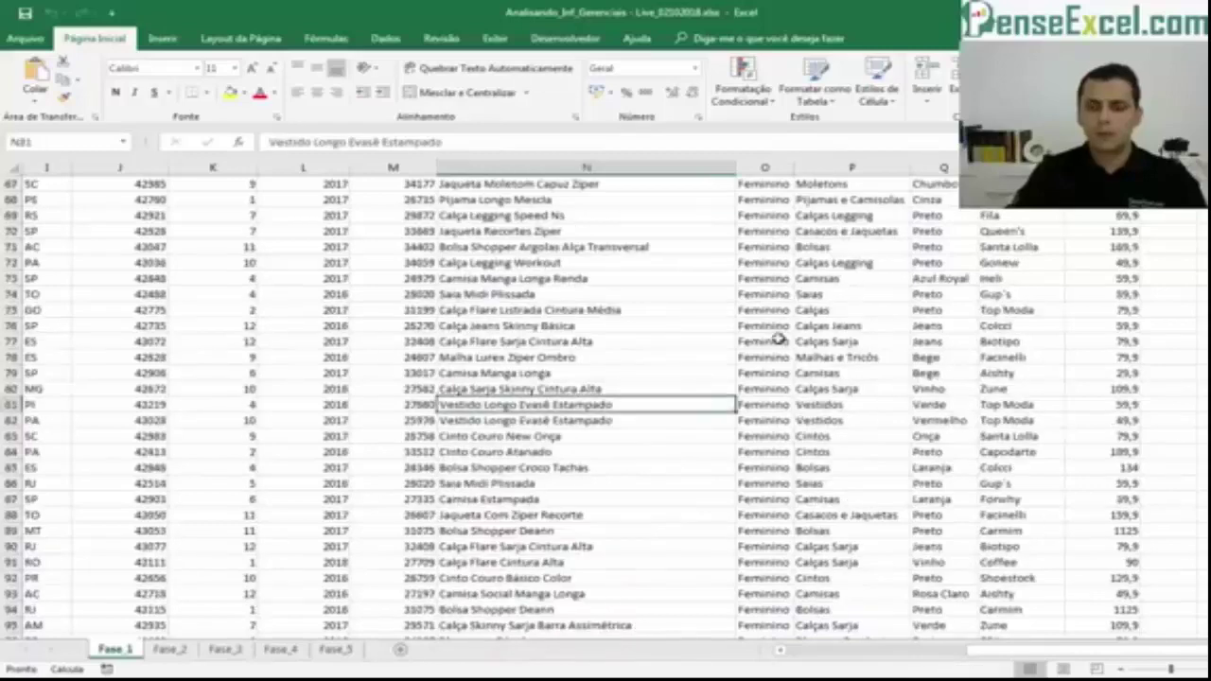
key("ctrl+Down")
key("ctrl+Up")
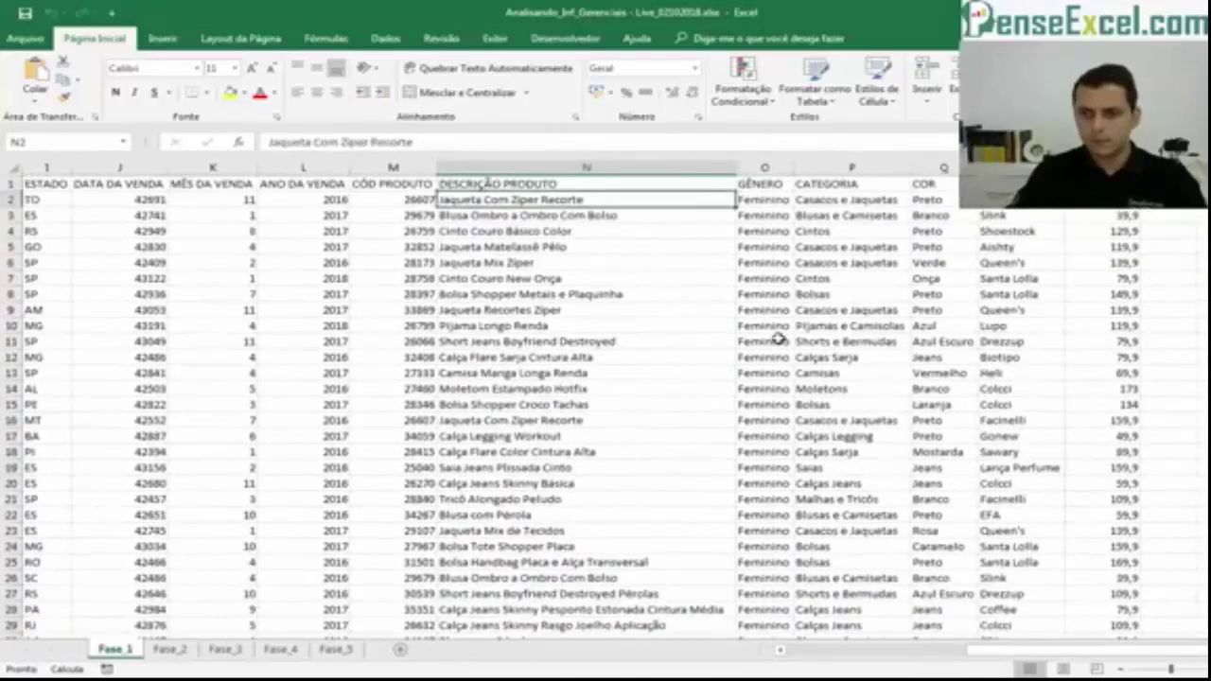
- Look through the GÊNERO entries over several screens of rows and return to the column's header
left_click(765, 198)
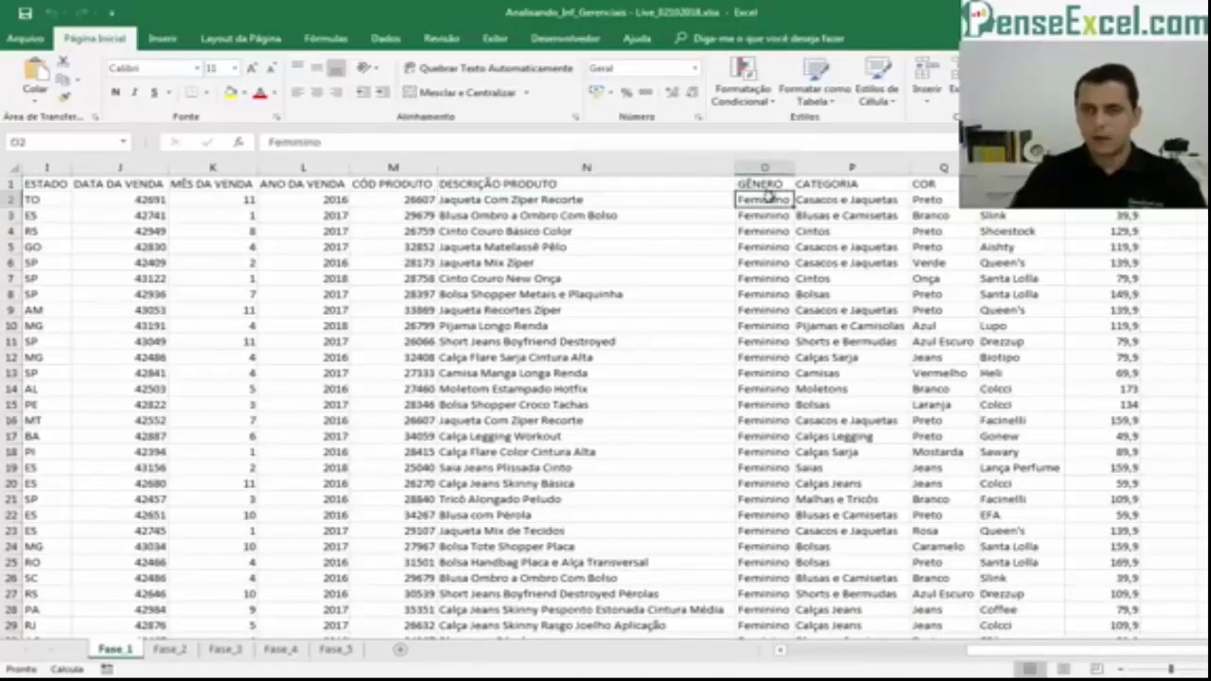
key("Page_Down")
key("Page_Down")
key("Page_Down")
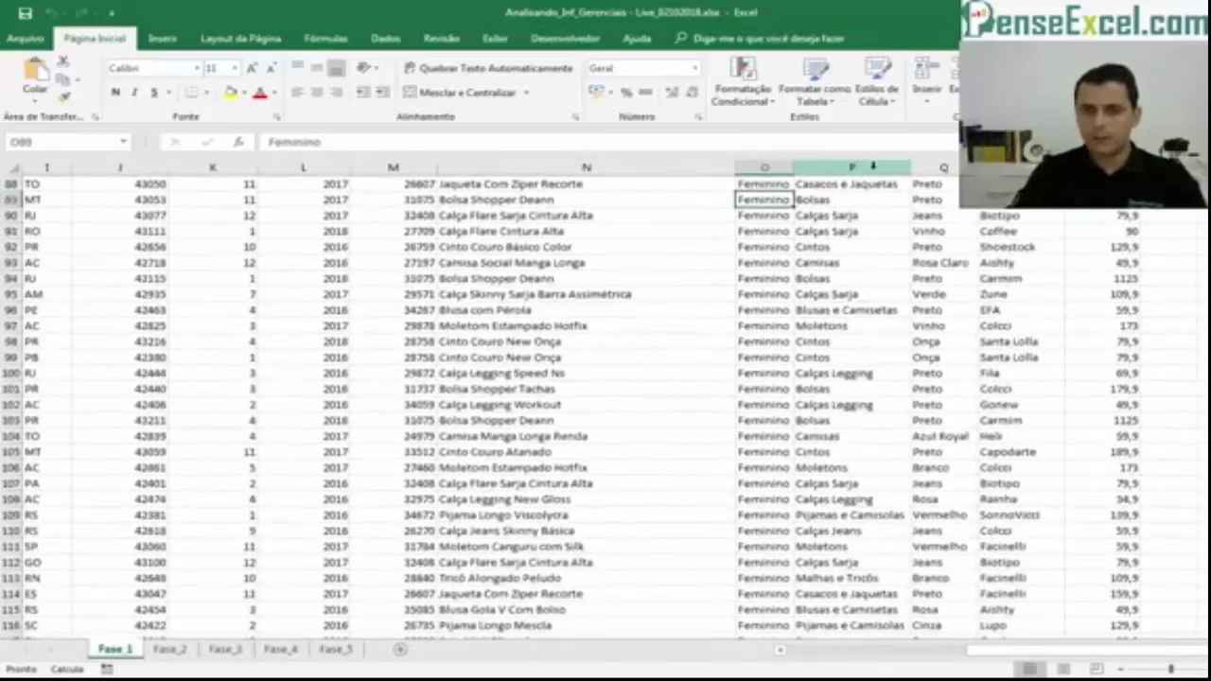
key("ctrl+Up")
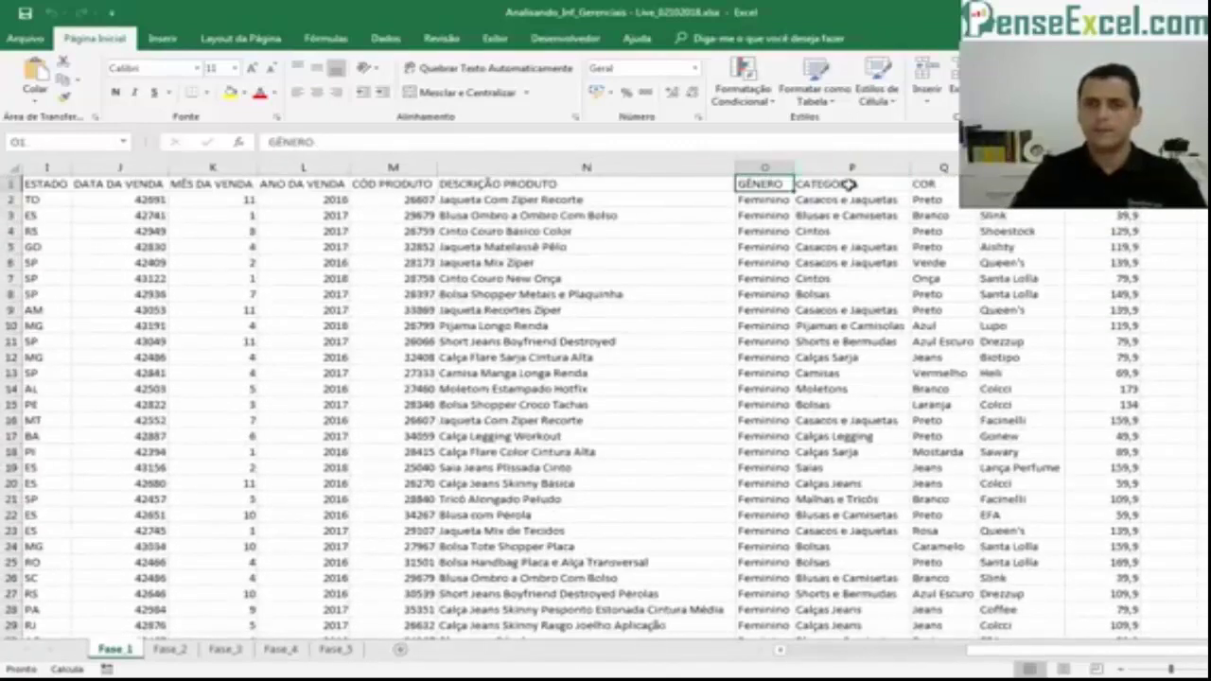
- Examine the CATEGORIA, COR and MARCA columns and the first values in column S
key("Right")
key("Down")
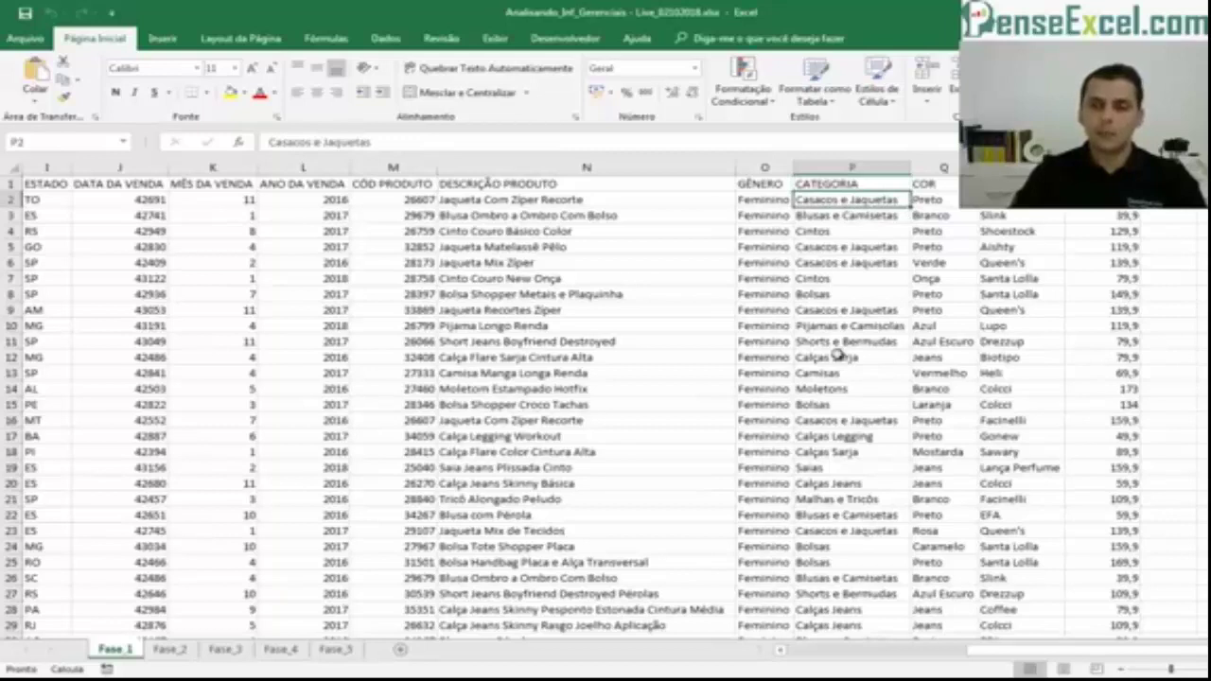
left_click(937, 167)
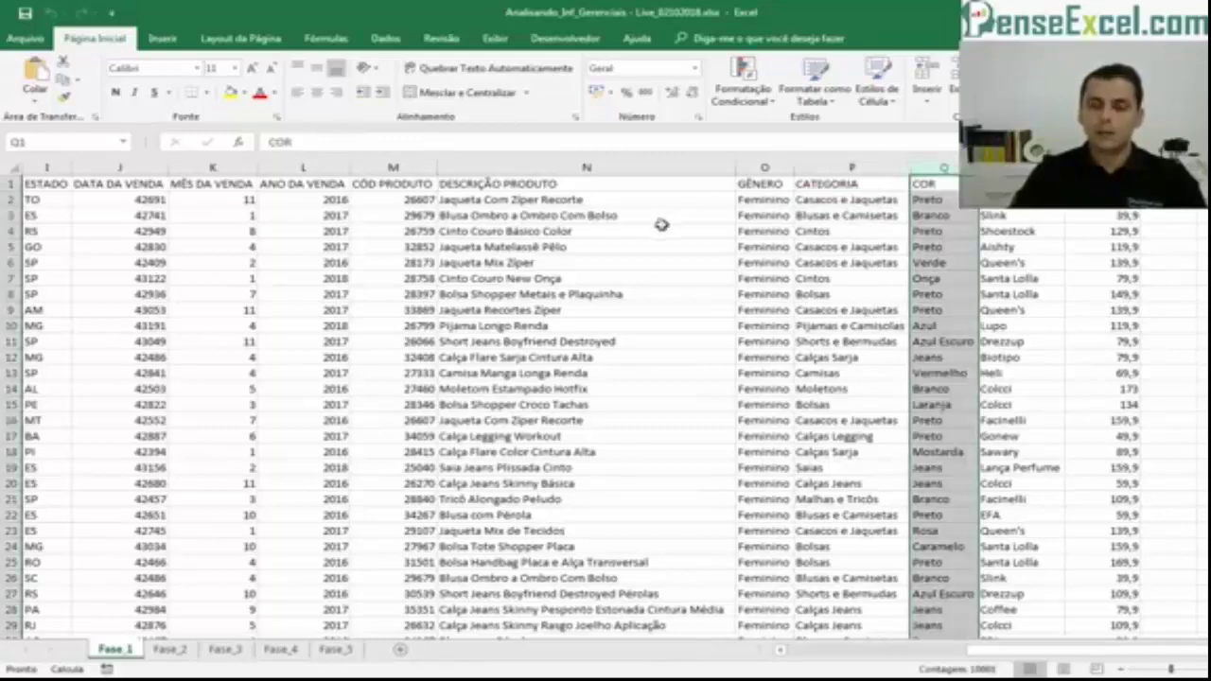
left_click(1020, 168)
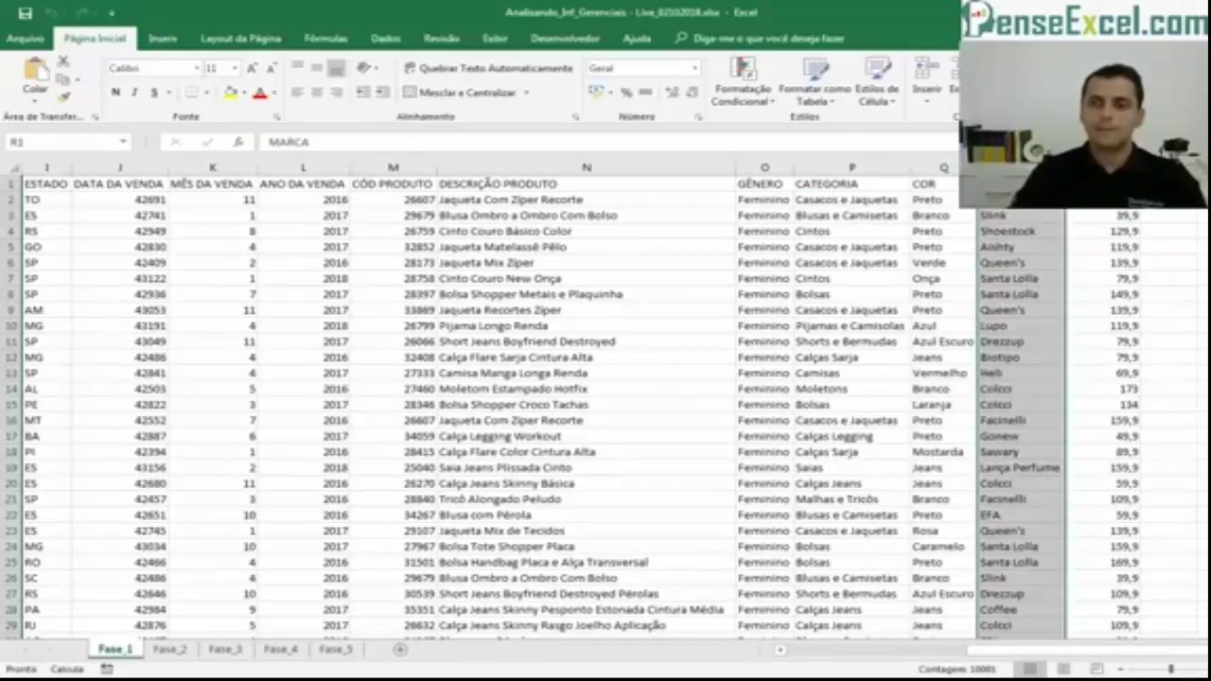
left_click(1103, 168)
key("Down")
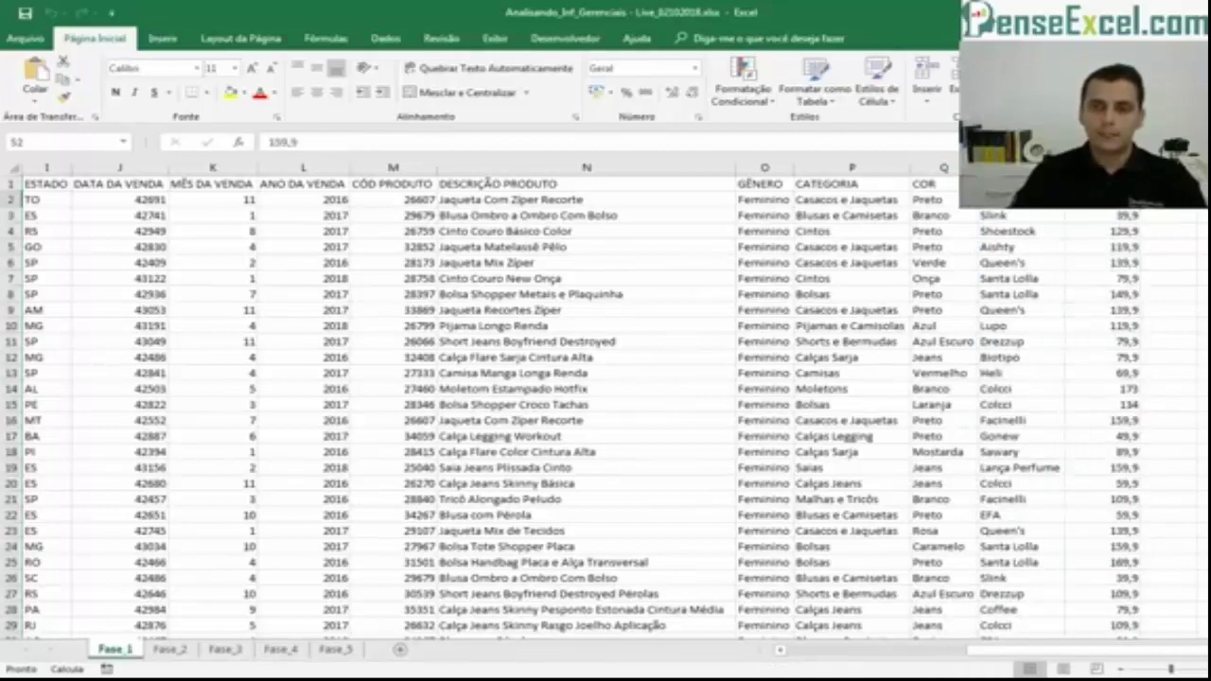
key("Down")
key("Down")
key("Down")
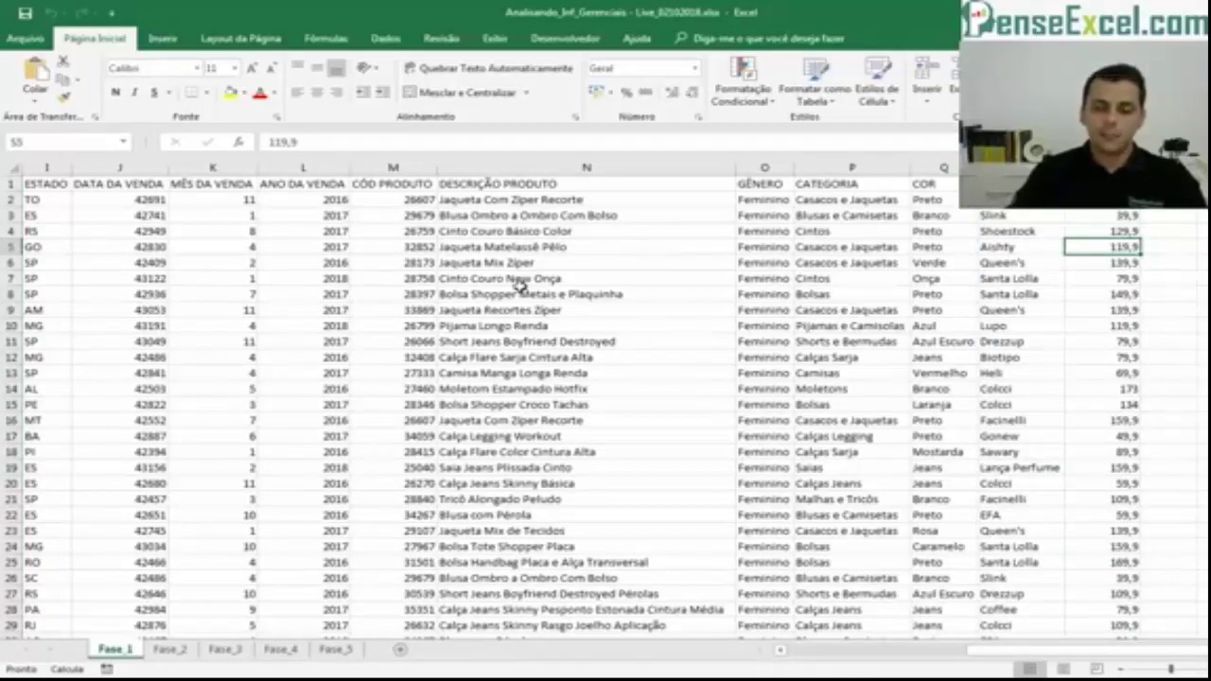
- Return to the first column of Fase_1 and open the Fase_2 sheet
key("Home")
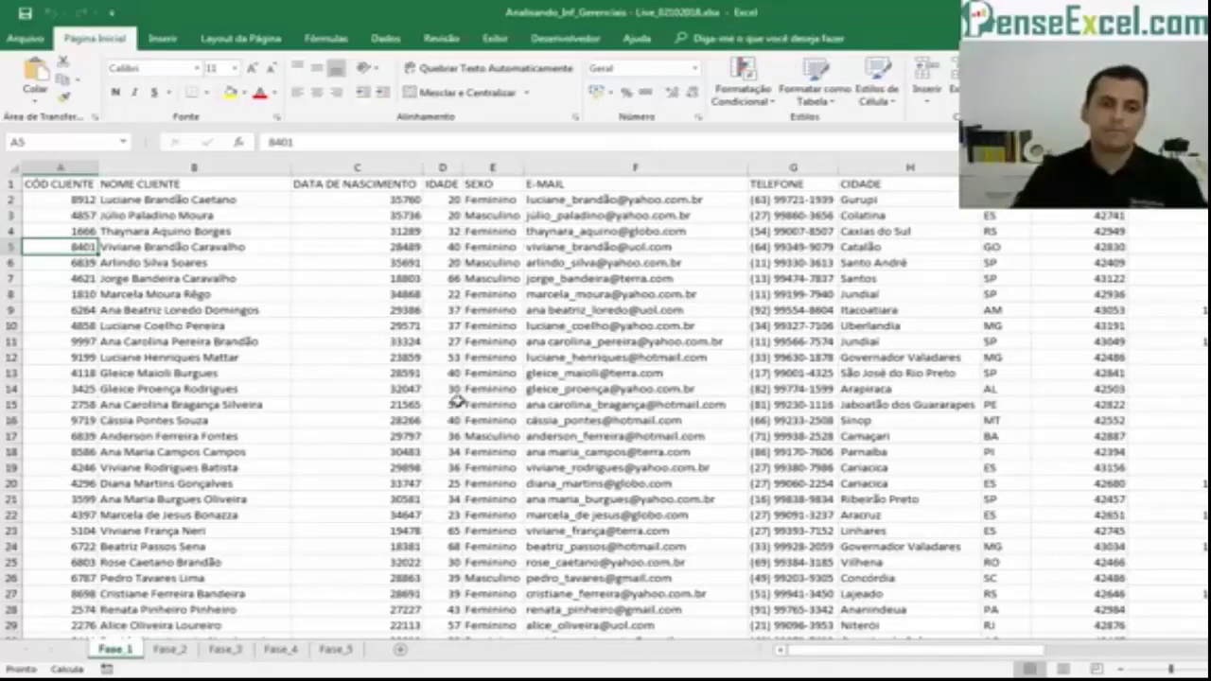
left_click(171, 650)
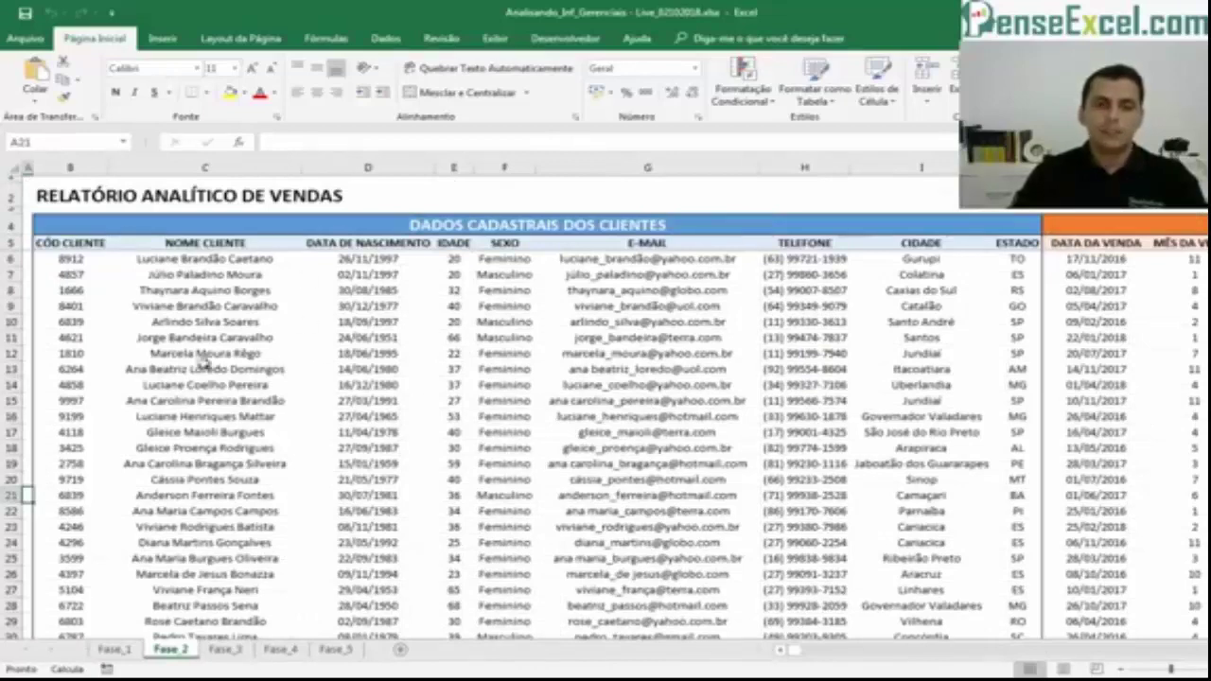
- Select the first customer name in Fase_2, check the Fase_1 sheet for comparison and return to Fase_2
left_click(165, 258)
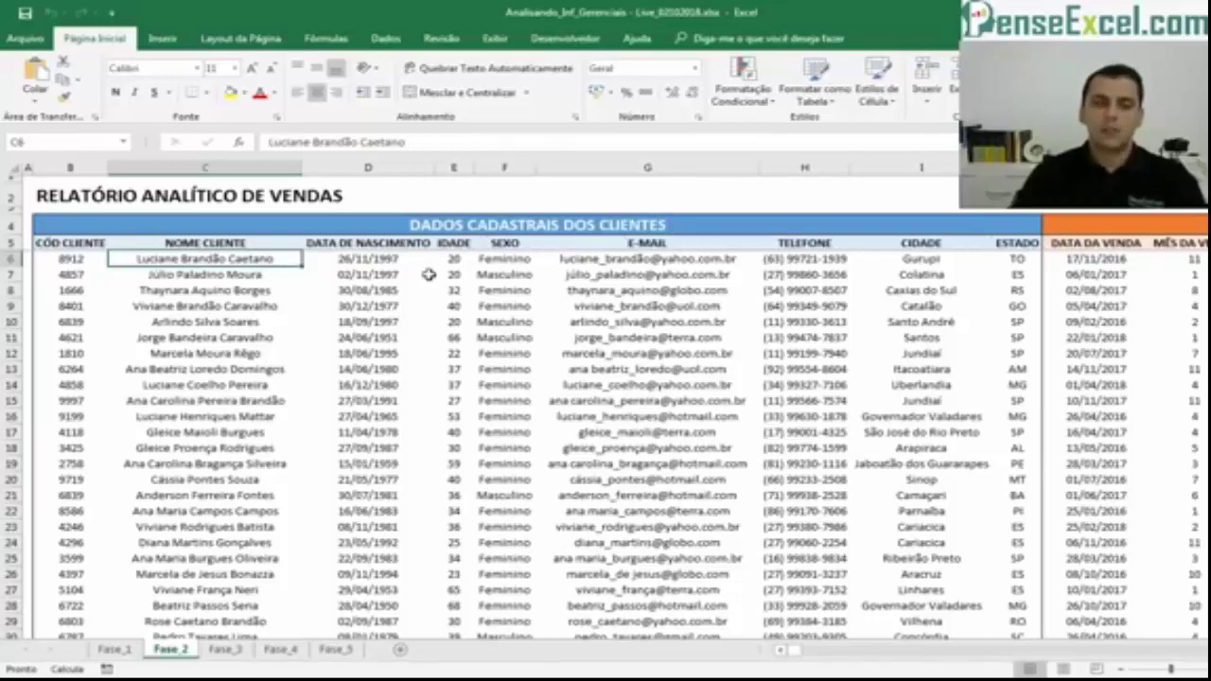
left_click(116, 652)
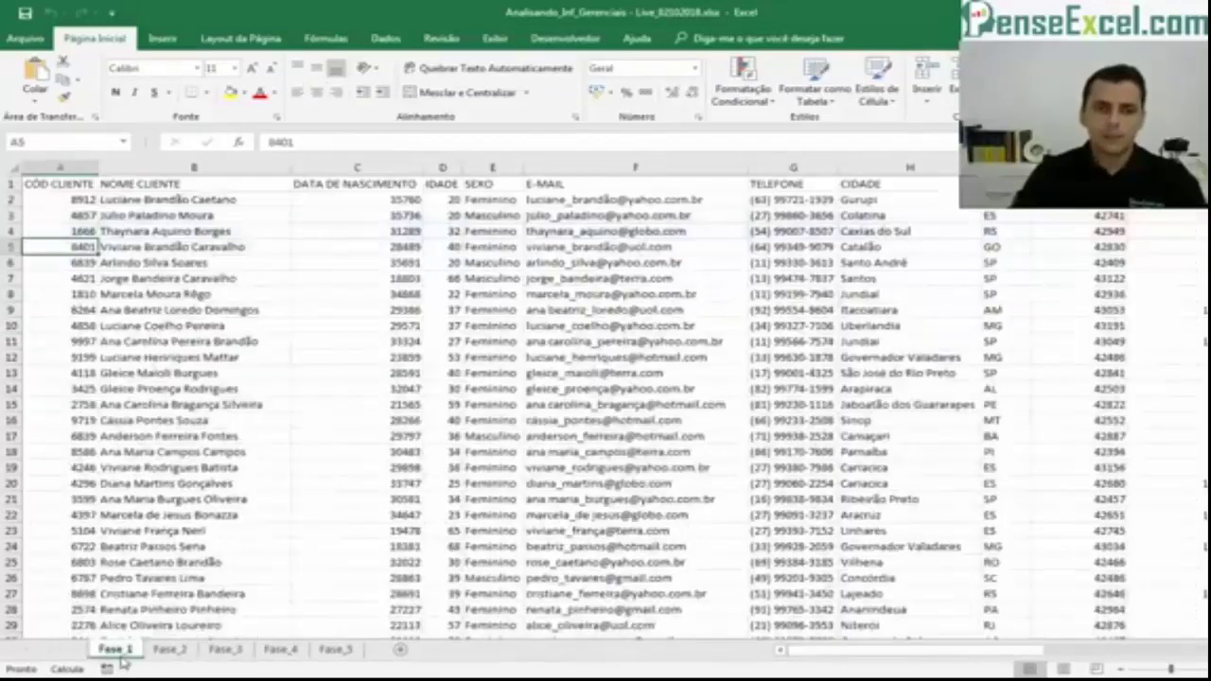
left_click(169, 649)
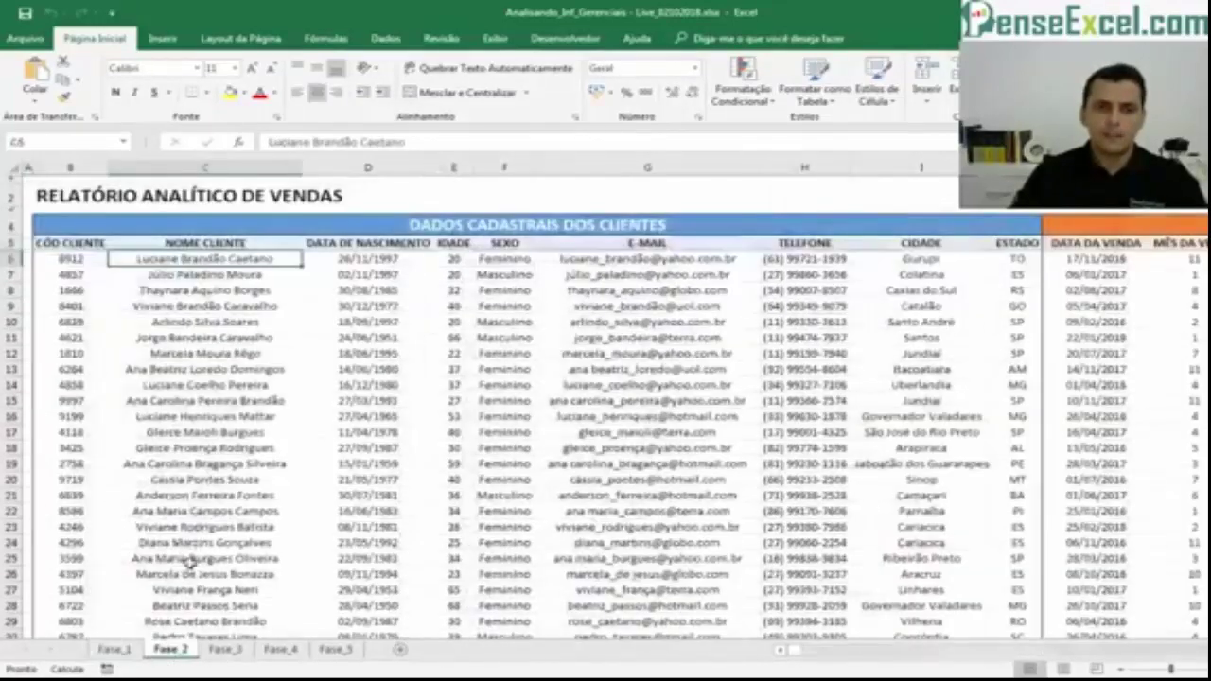
- Examine rows 4 to 1 above the column headers of the analytical sales report in Fase_2
left_click(13, 224)
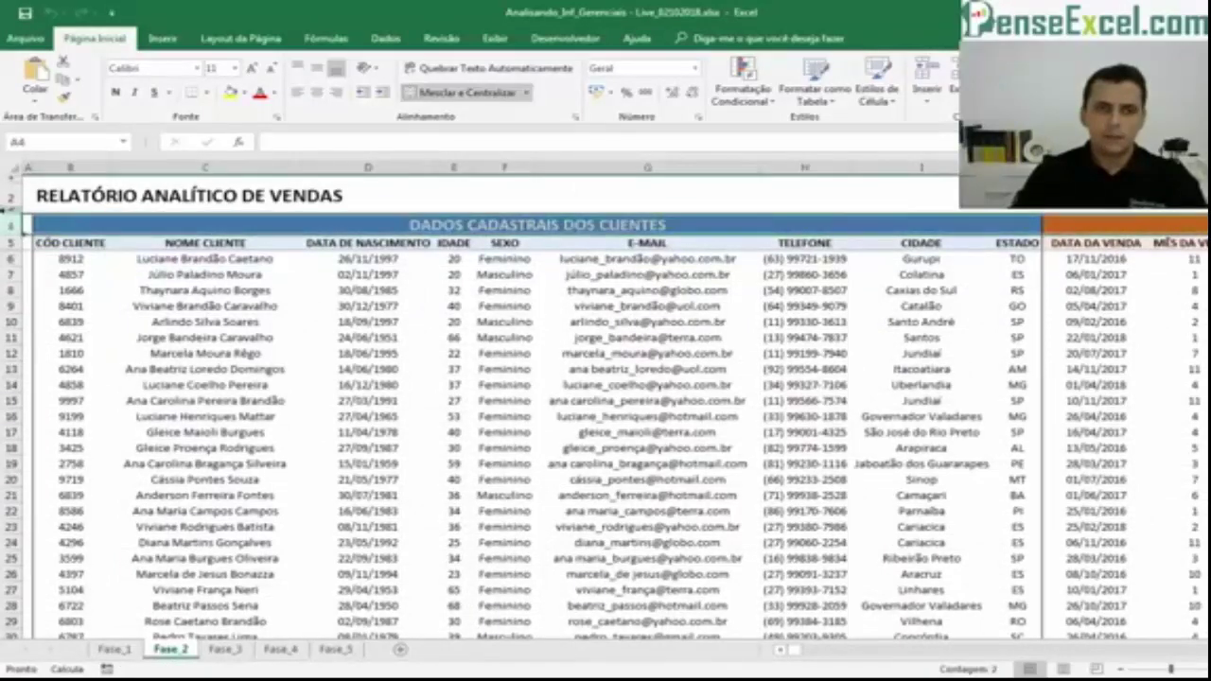
left_click(8, 210)
left_click(10, 197)
left_click(10, 179)
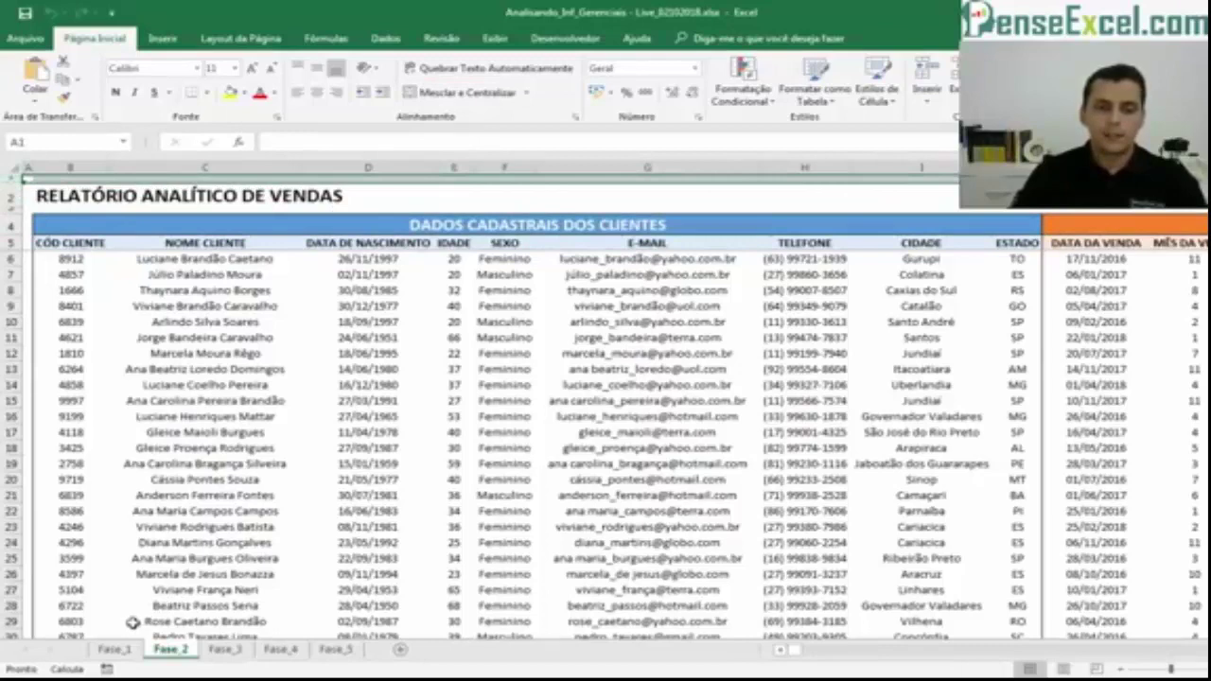
- Compare the header in row 1 of Fase_1 with the header in row 5 of Fase_2
left_click(127, 651)
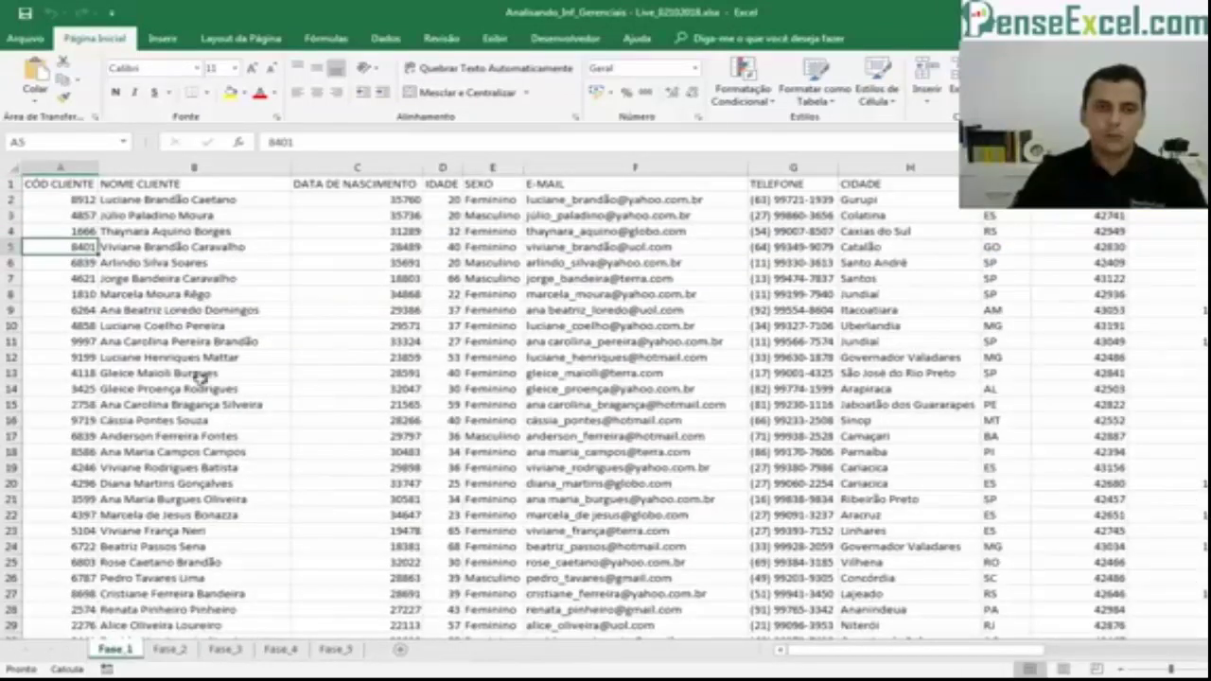
left_click(10, 183)
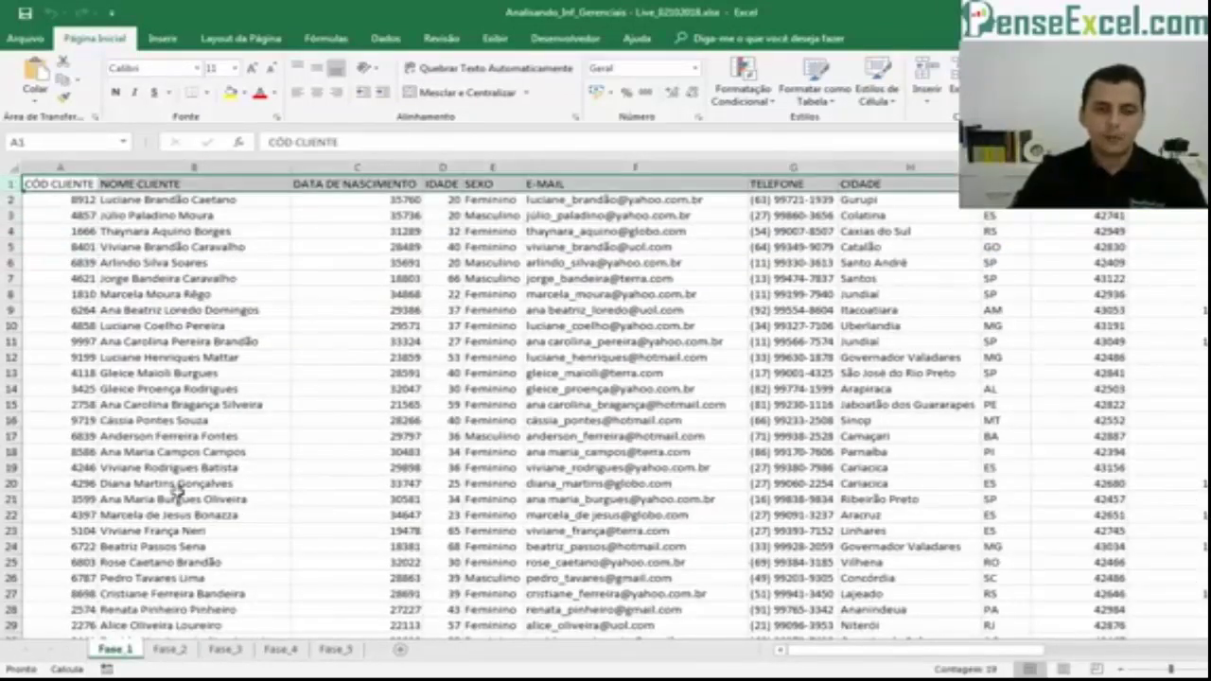
left_click(186, 652)
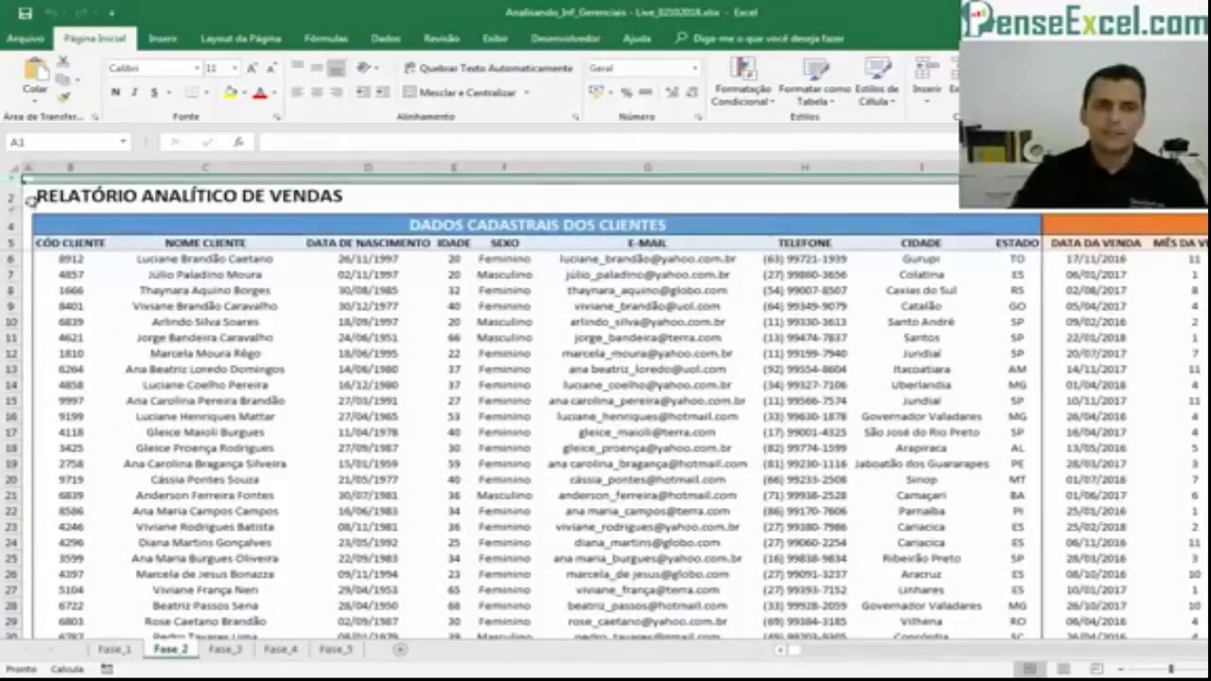
left_click(9, 242)
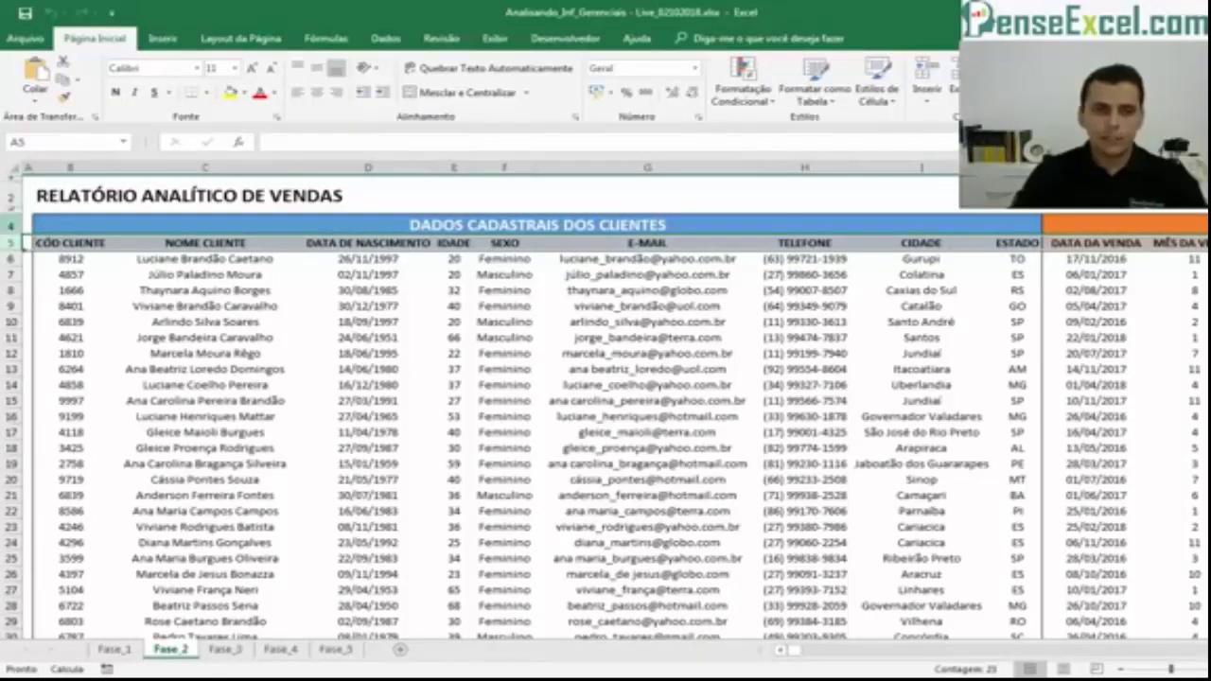
- Examine the DADOS CADASTRAIS DOS CLIENTES group heading and its extent up to the ESTADO column
left_click(119, 219)
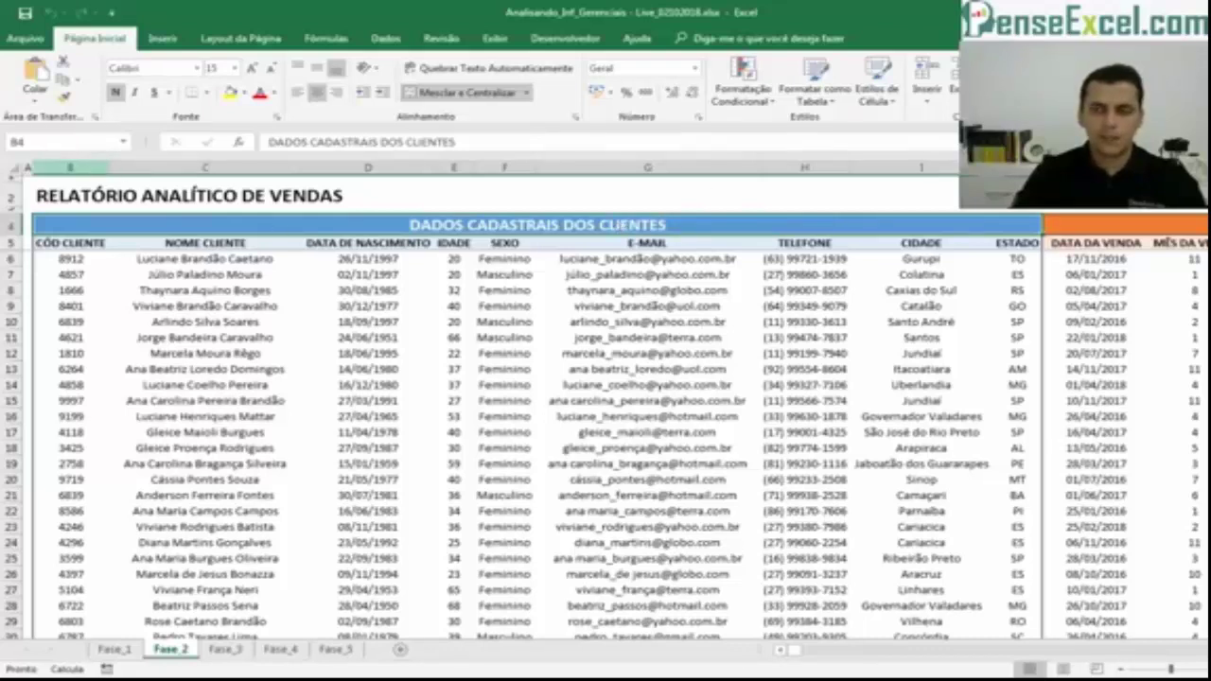
left_click(1017, 167)
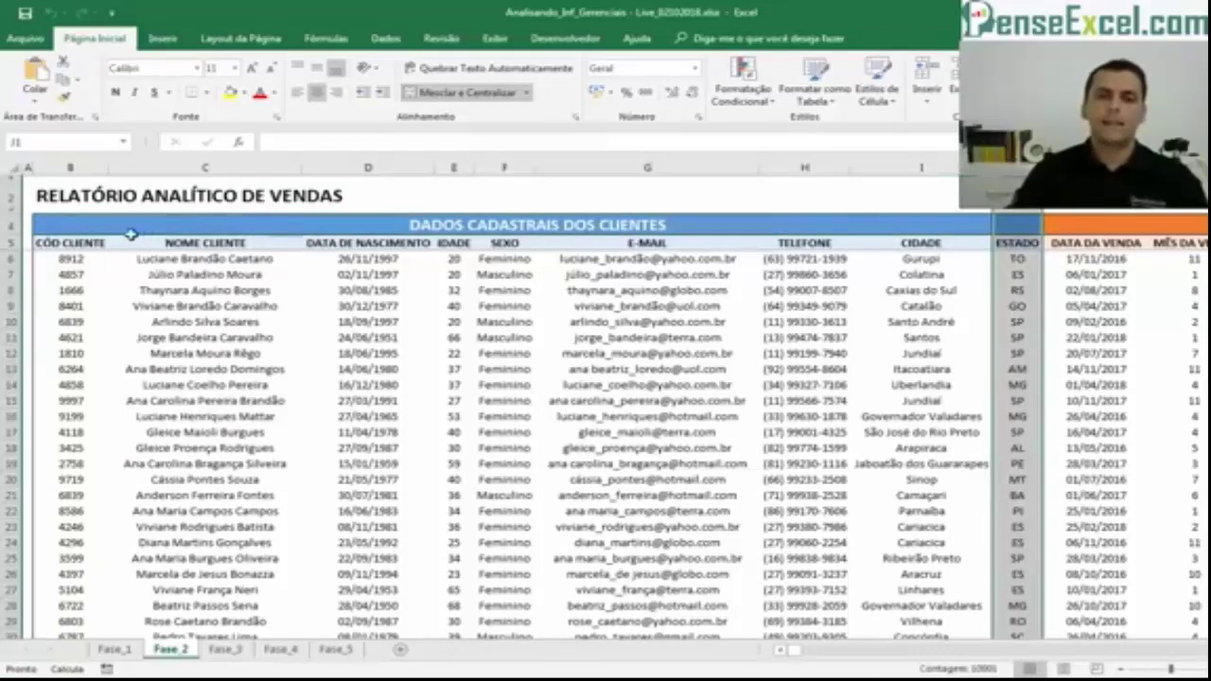
left_click(383, 229)
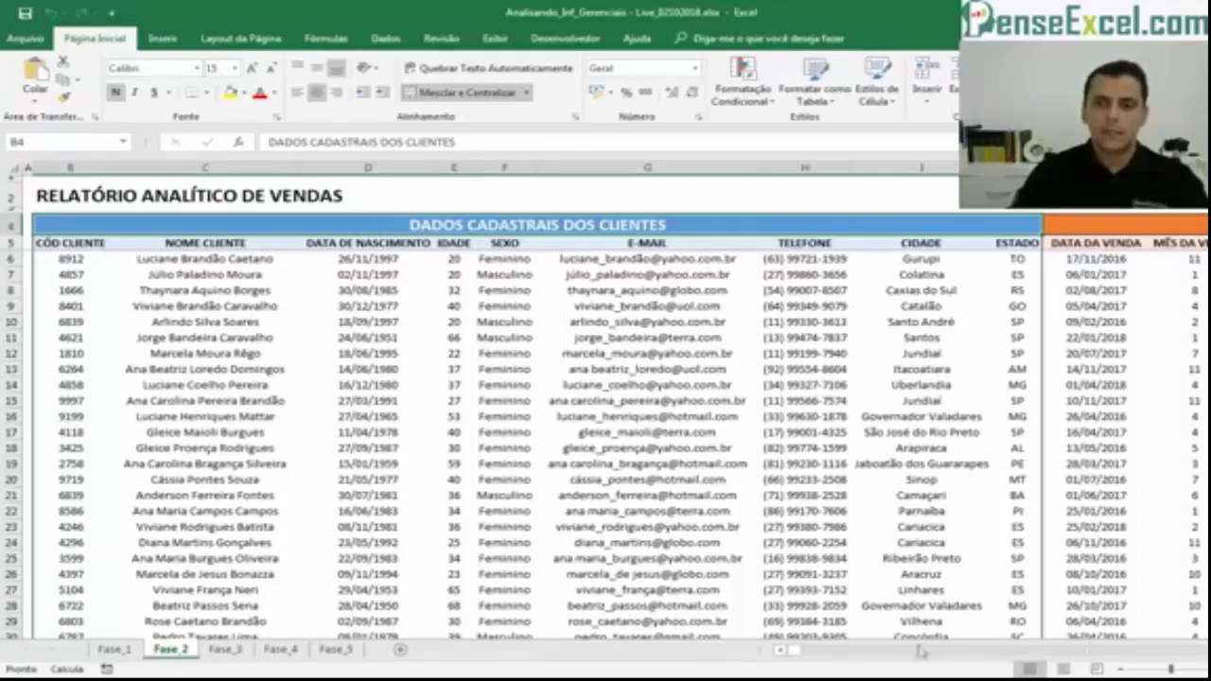
- Examine the DADOS DE VENDAS group from the DATA DA VENDA column through the VALOR TOTAL column
scroll(1199, 632, "right", 8)
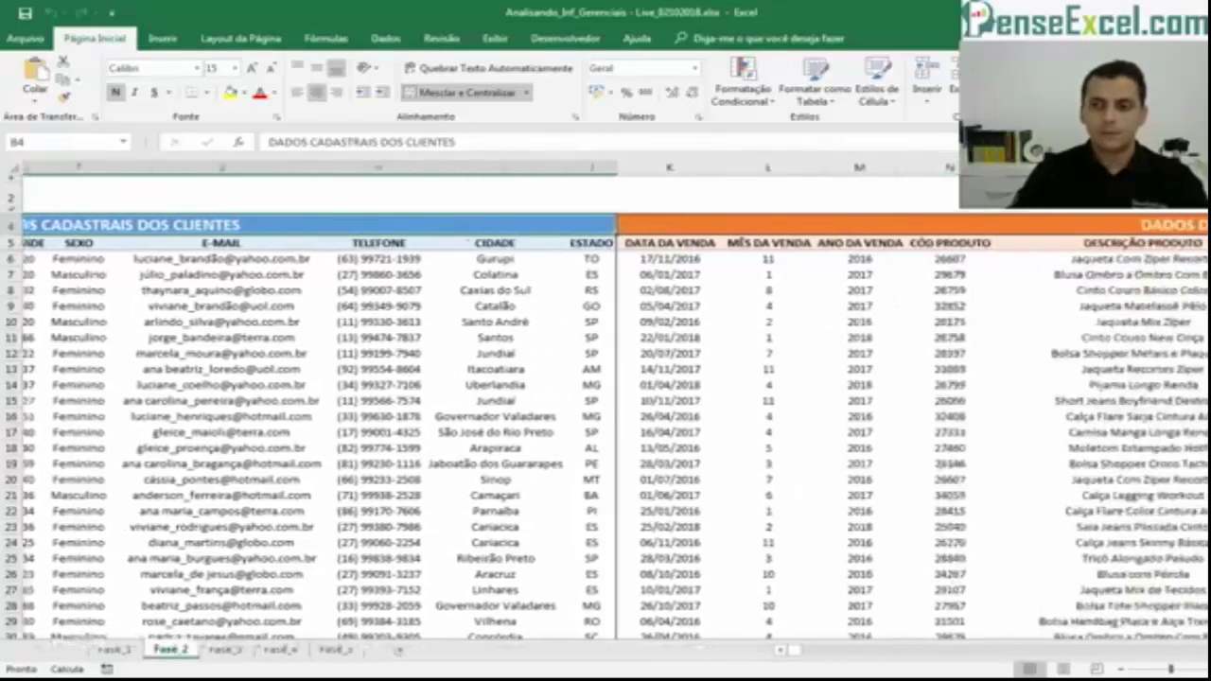
scroll(965, 533, "right", 3)
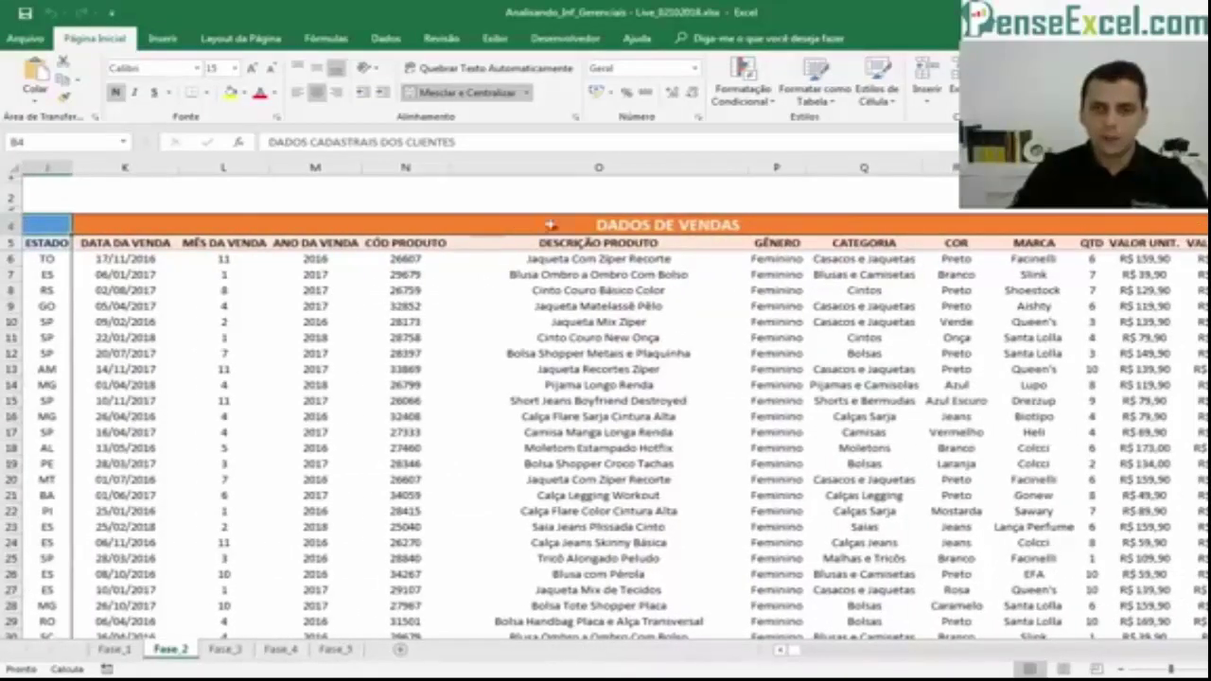
left_click(664, 230)
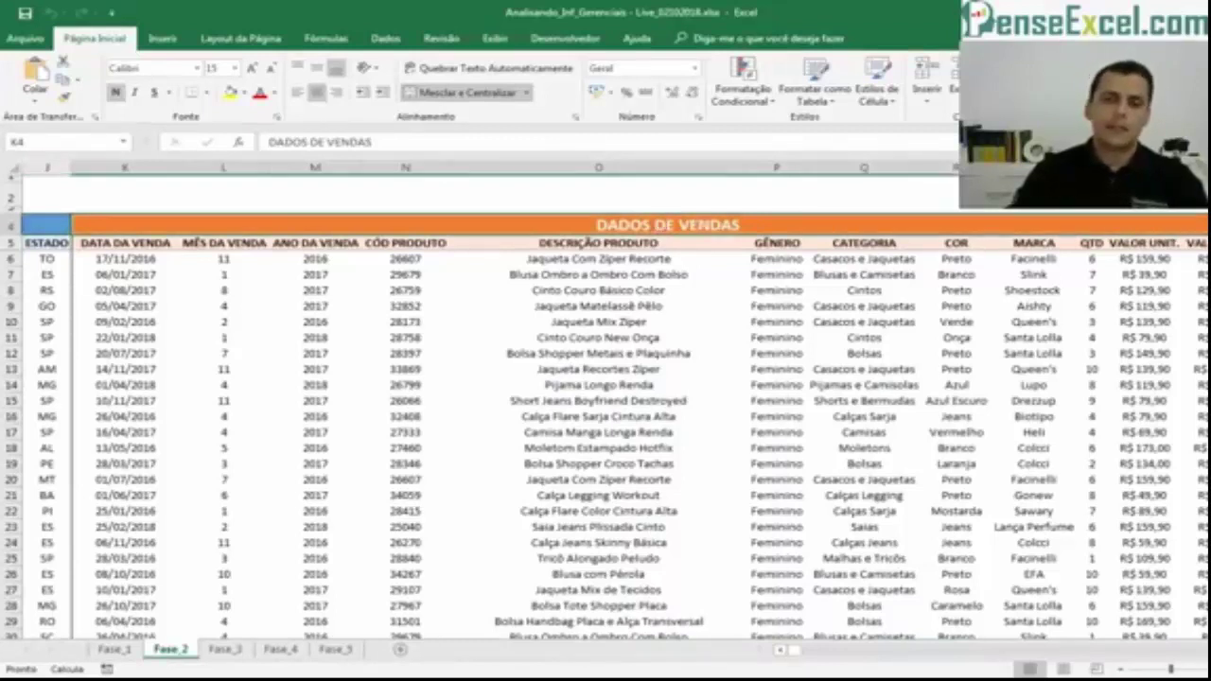
scroll(615, 398, "right", 1)
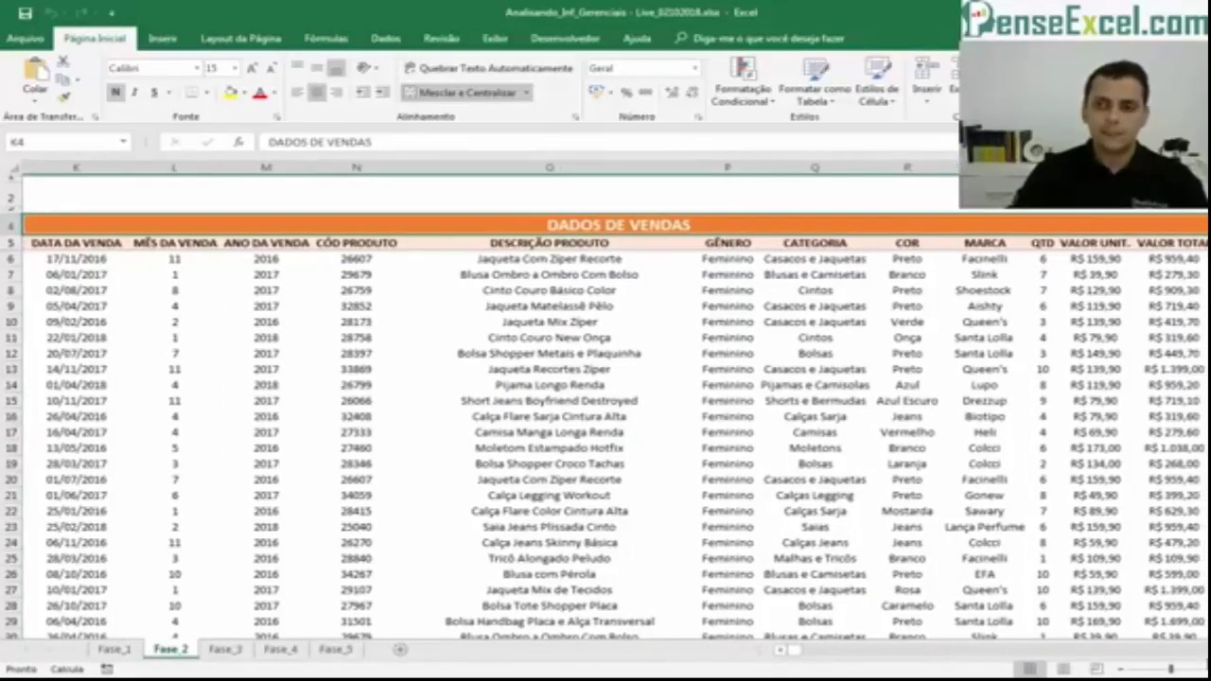
left_click(784, 653)
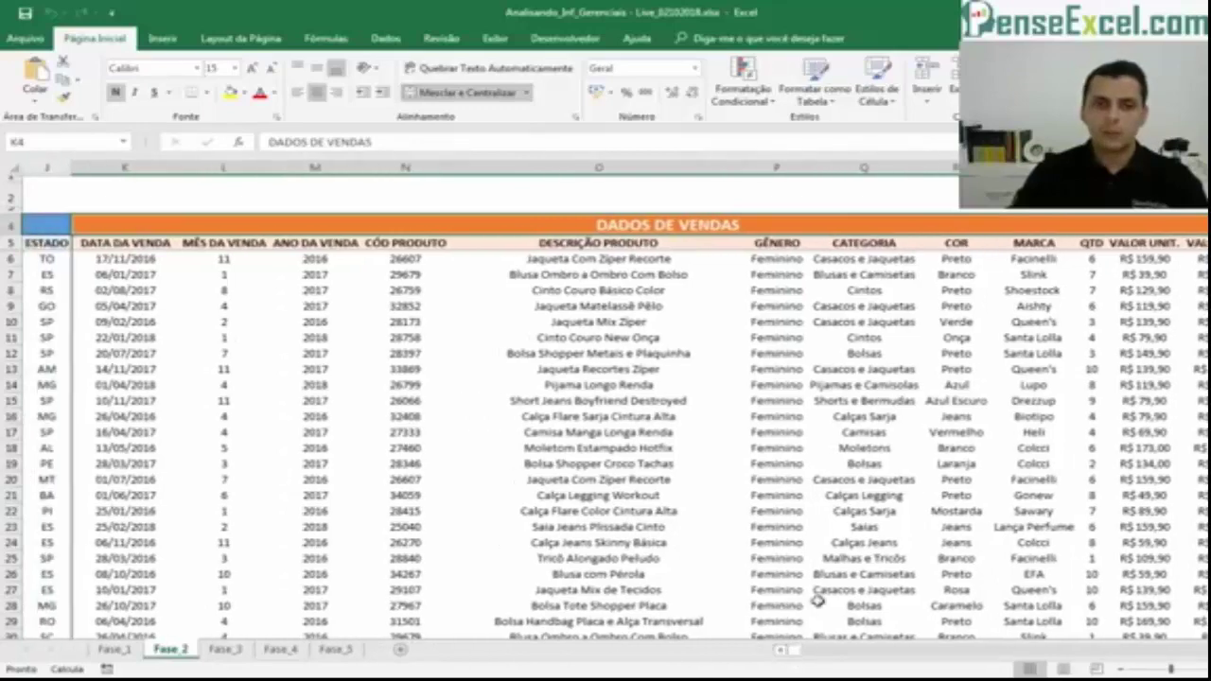
left_click(115, 169)
scroll(614, 397, "right", 1)
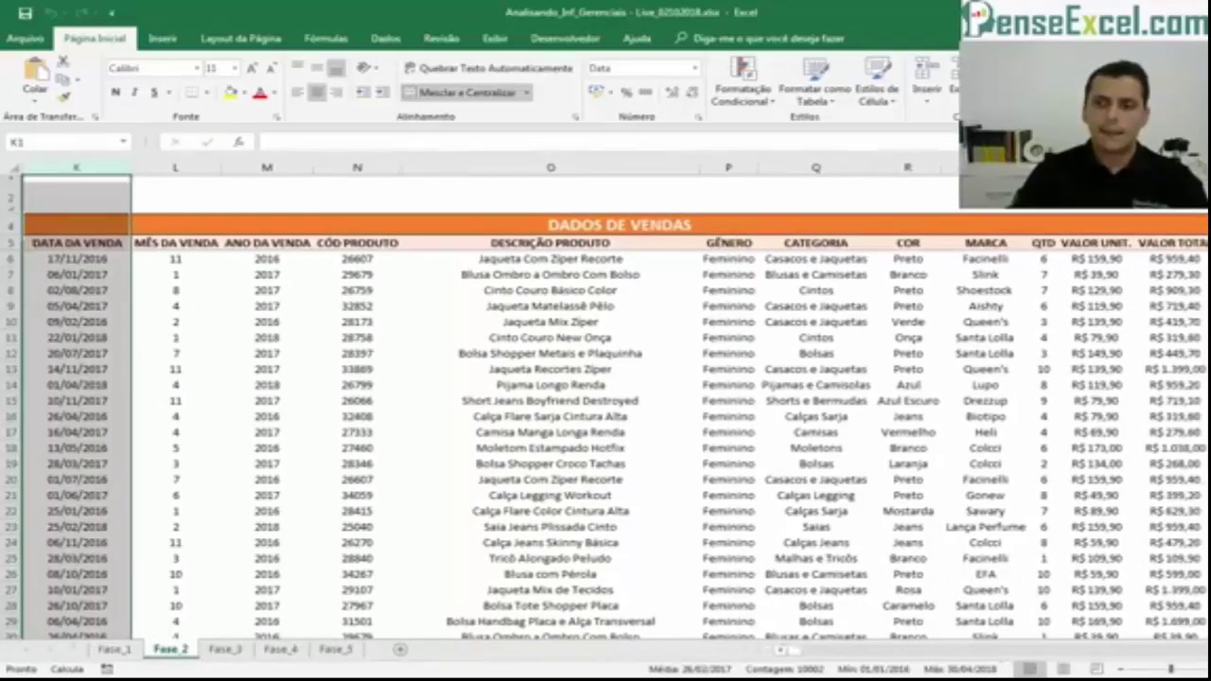
left_click(1171, 169)
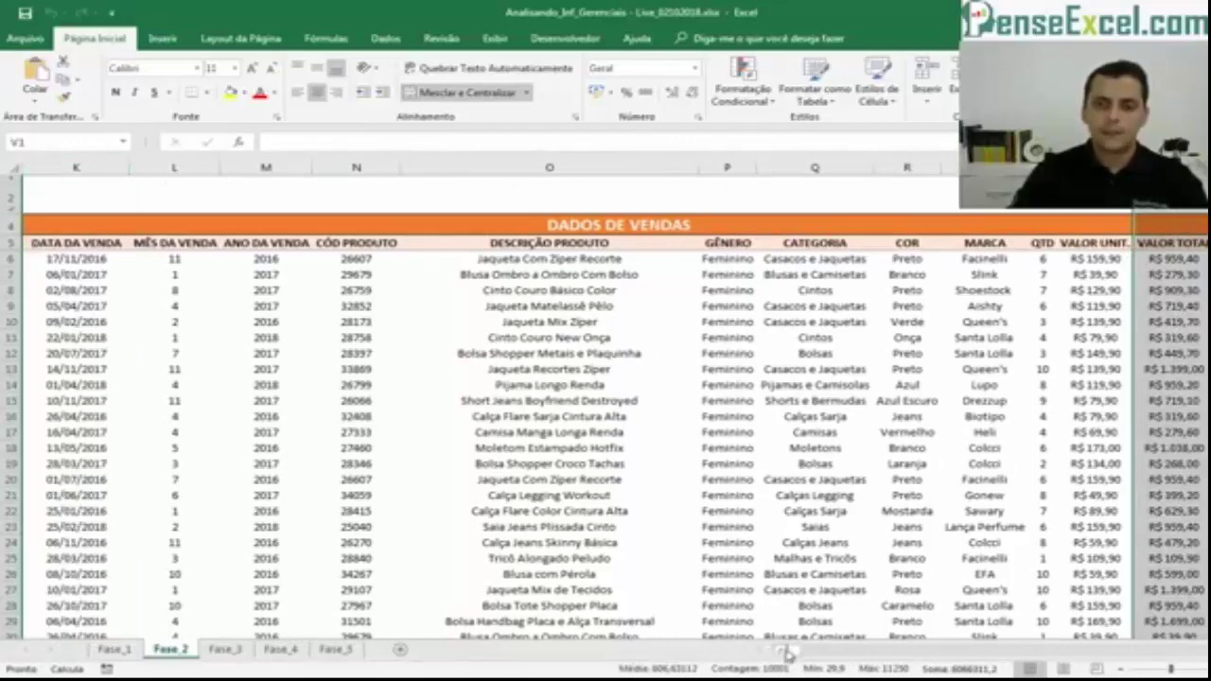
- Return to the start of the Fase_2 report and select its title, RELATÓRIO ANALÍTICO DE VENDAS
scroll(782, 653, "left", 8)
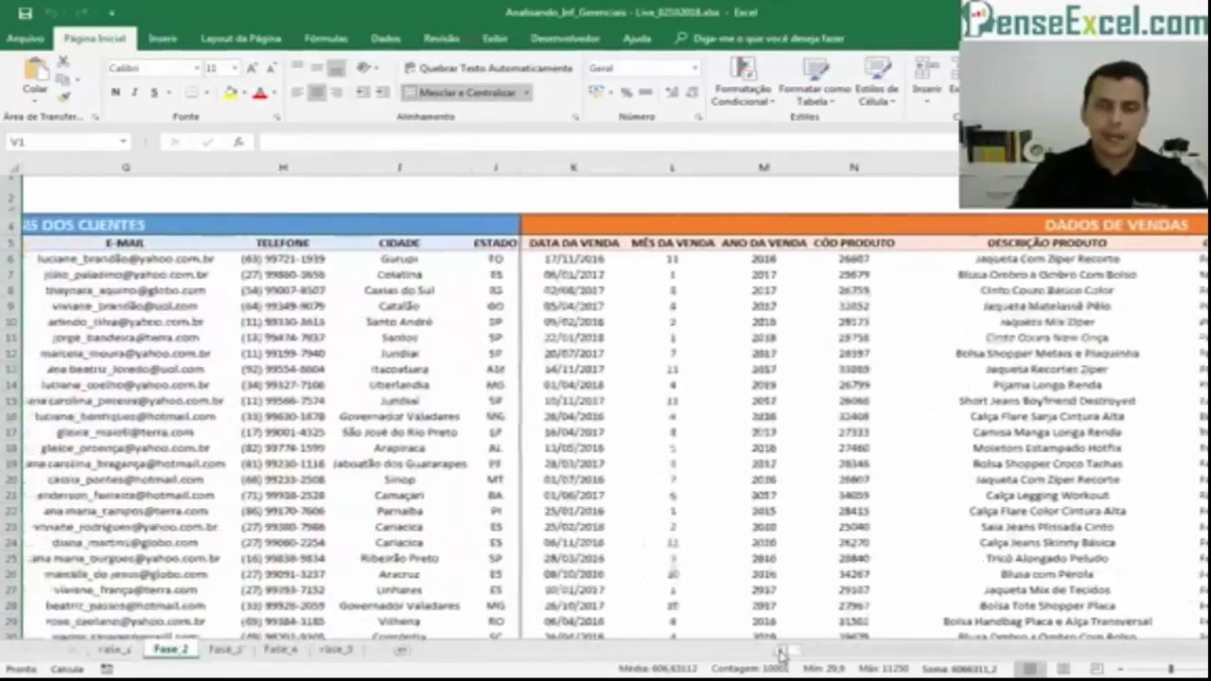
scroll(781, 653, "left", 2)
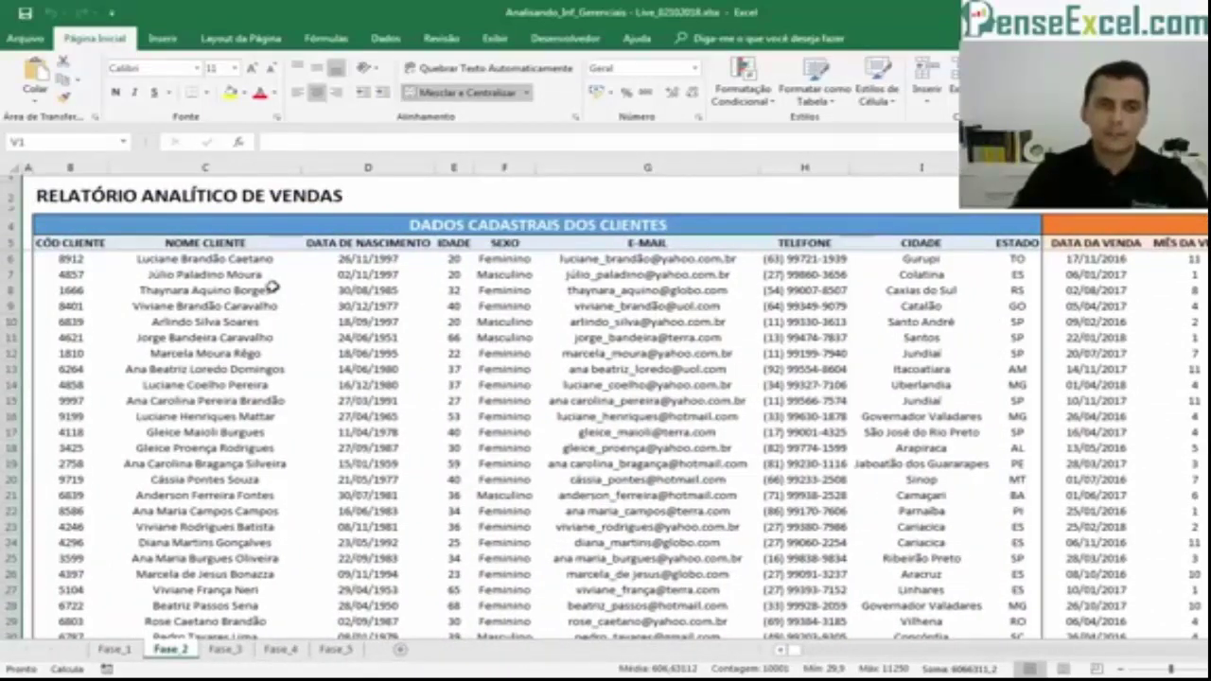
left_click(38, 192)
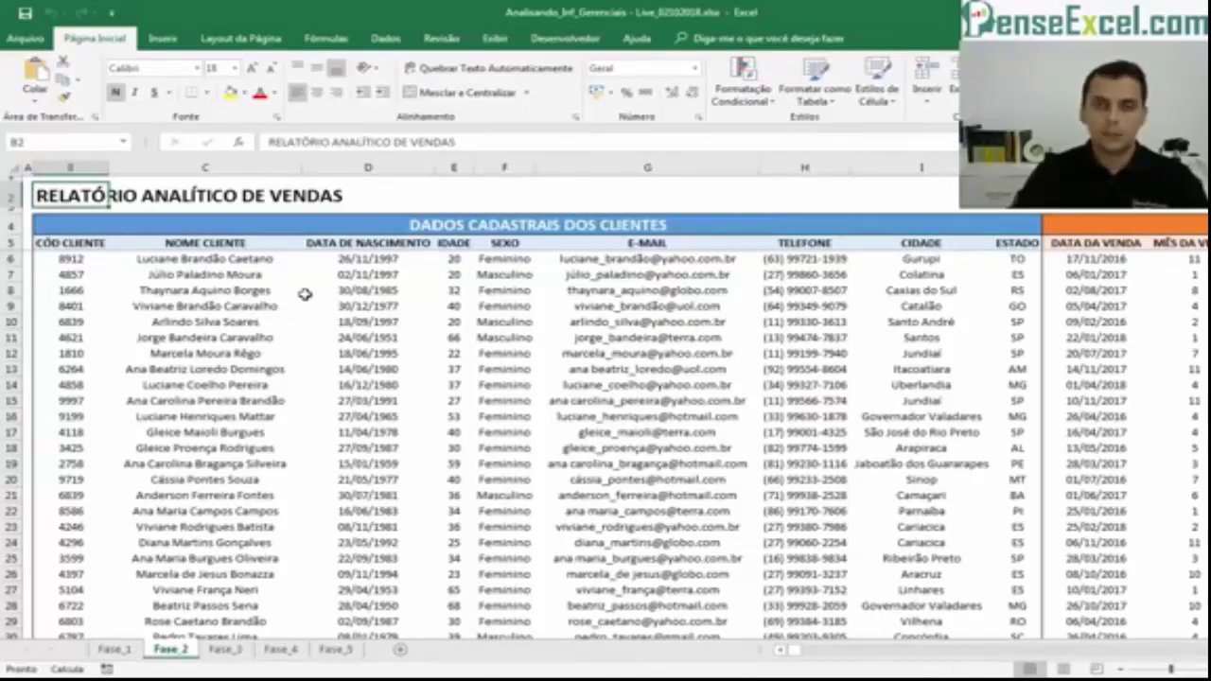
- Alternate between the Fase_1 and Fase_2 sheets to compare the raw data with the formatted report, ending on Fase_2
left_click(114, 650)
left_click(169, 650)
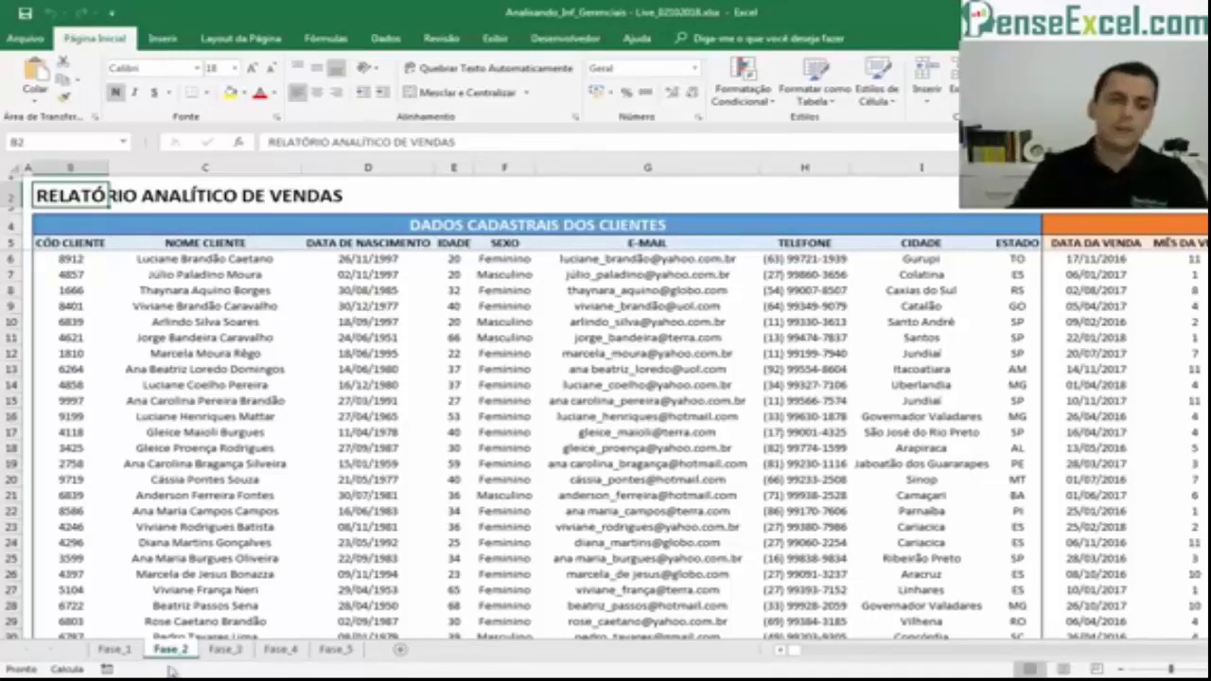
left_click(115, 652)
left_click(170, 651)
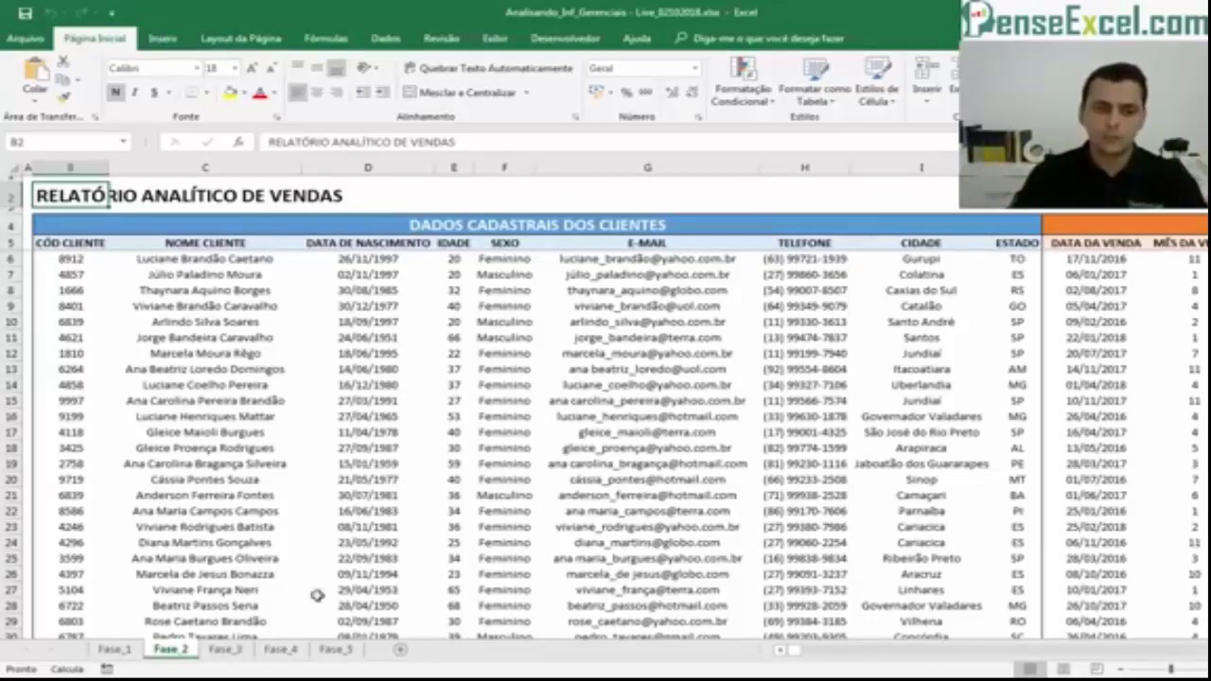
left_click(186, 679)
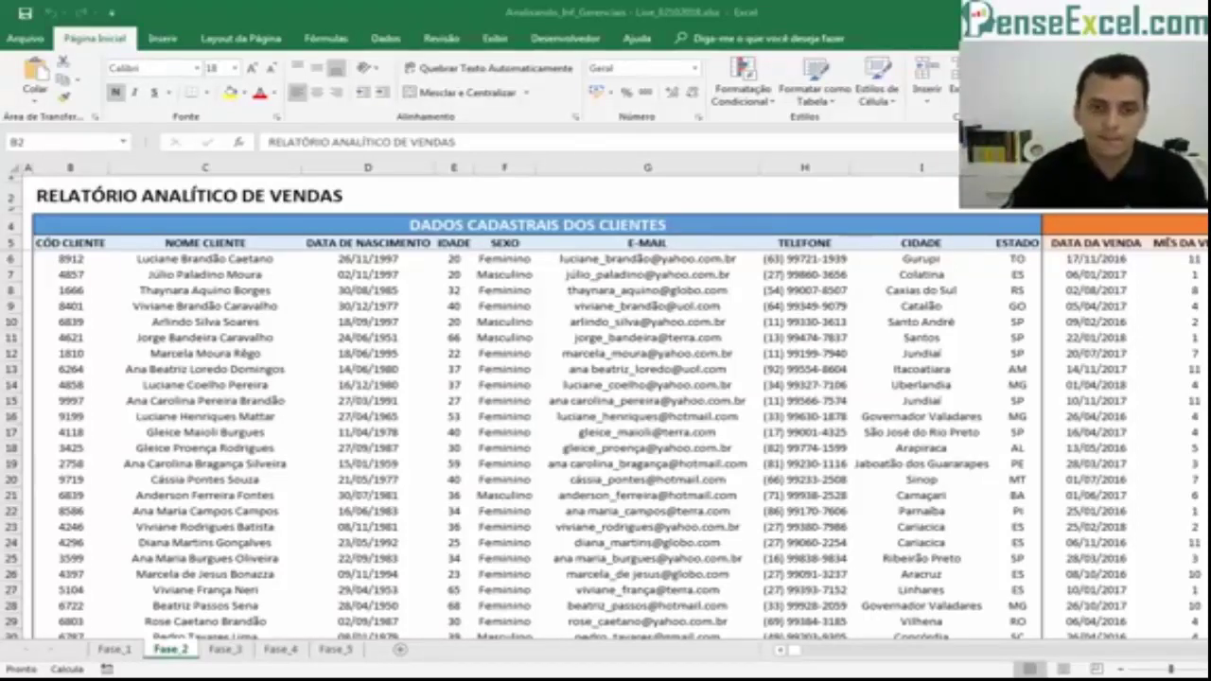
- Compare the synthetic sales report in Fase_3 with the analytical report in Fase_2, ending on Fase_3
left_click(226, 651)
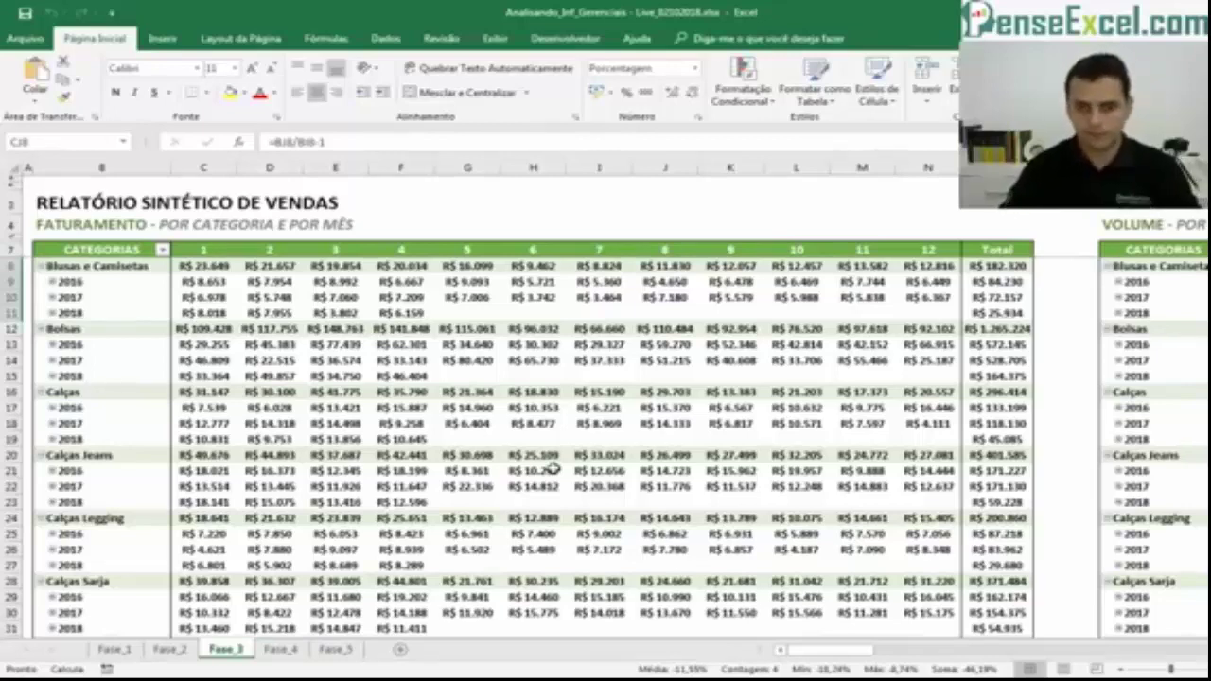
left_click(183, 651)
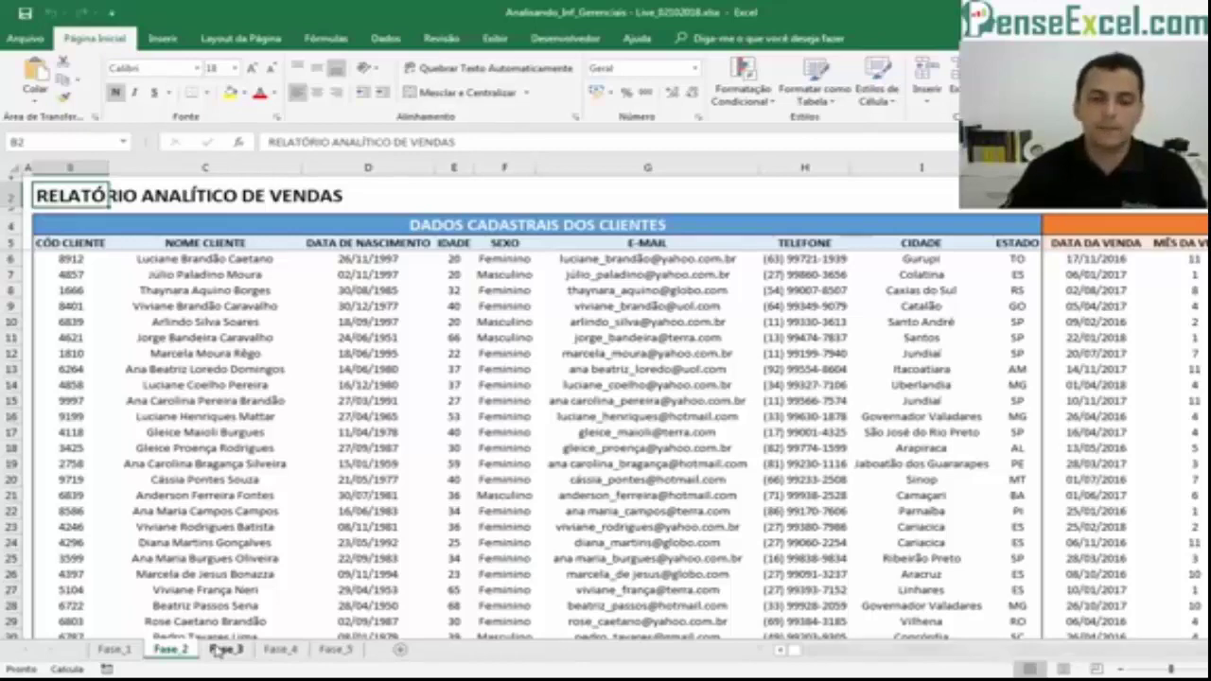
left_click(219, 651)
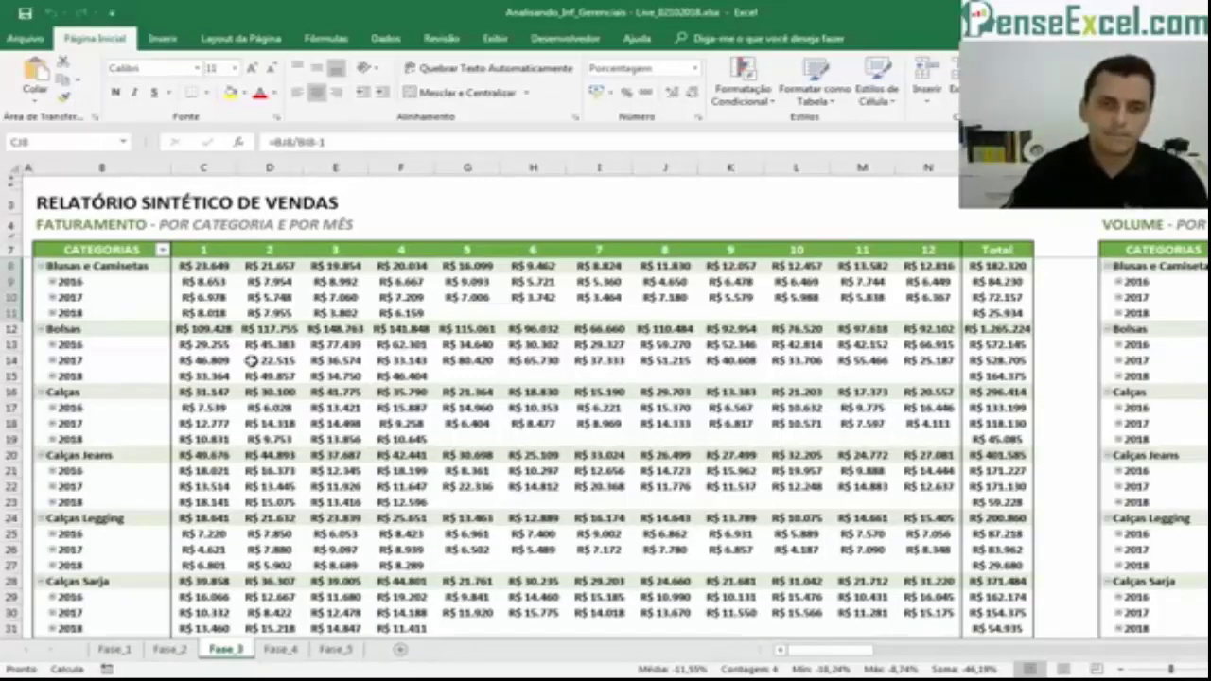
- Look through the FATURAMENTO table in Fase_3 down to its TOTAL and % CRESC. rows and return to the first category
left_click(229, 313)
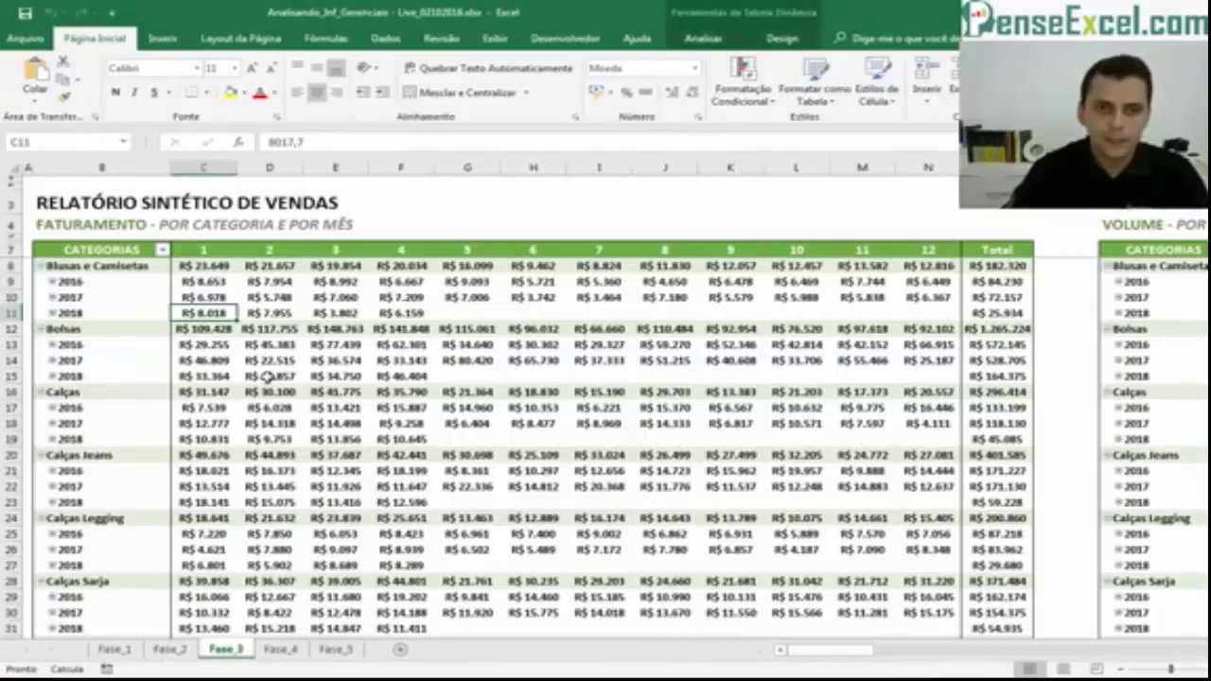
scroll(482, 335, "down", 3)
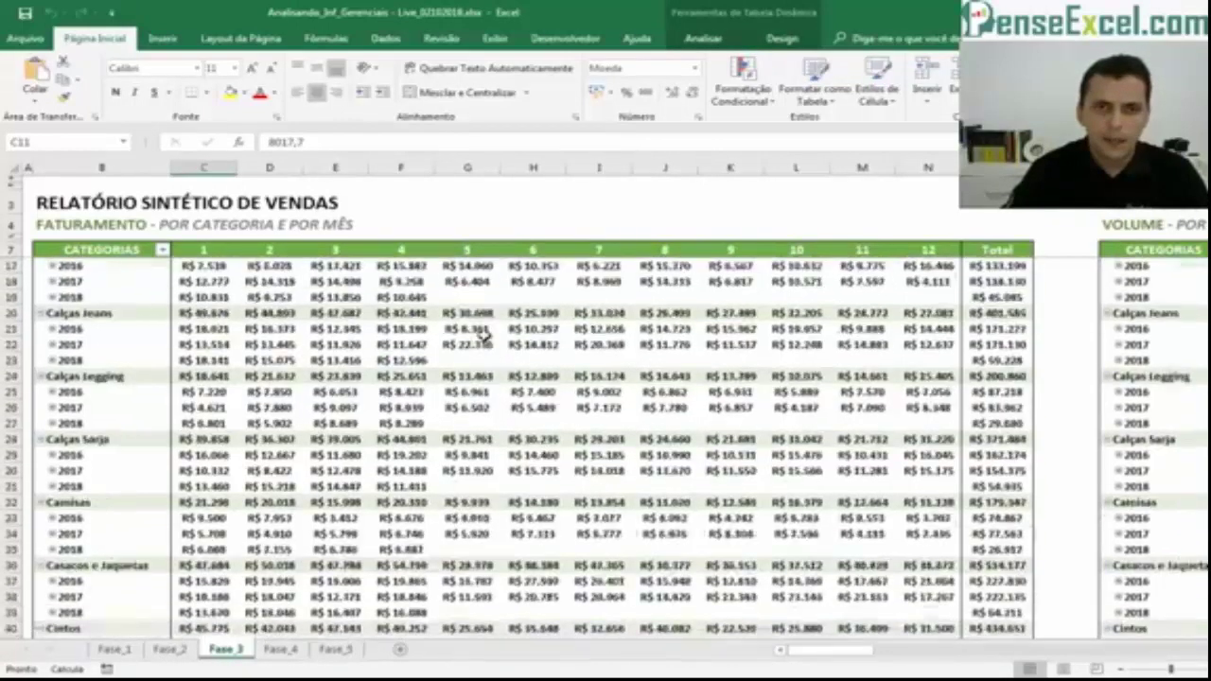
scroll(485, 337, "down", 13)
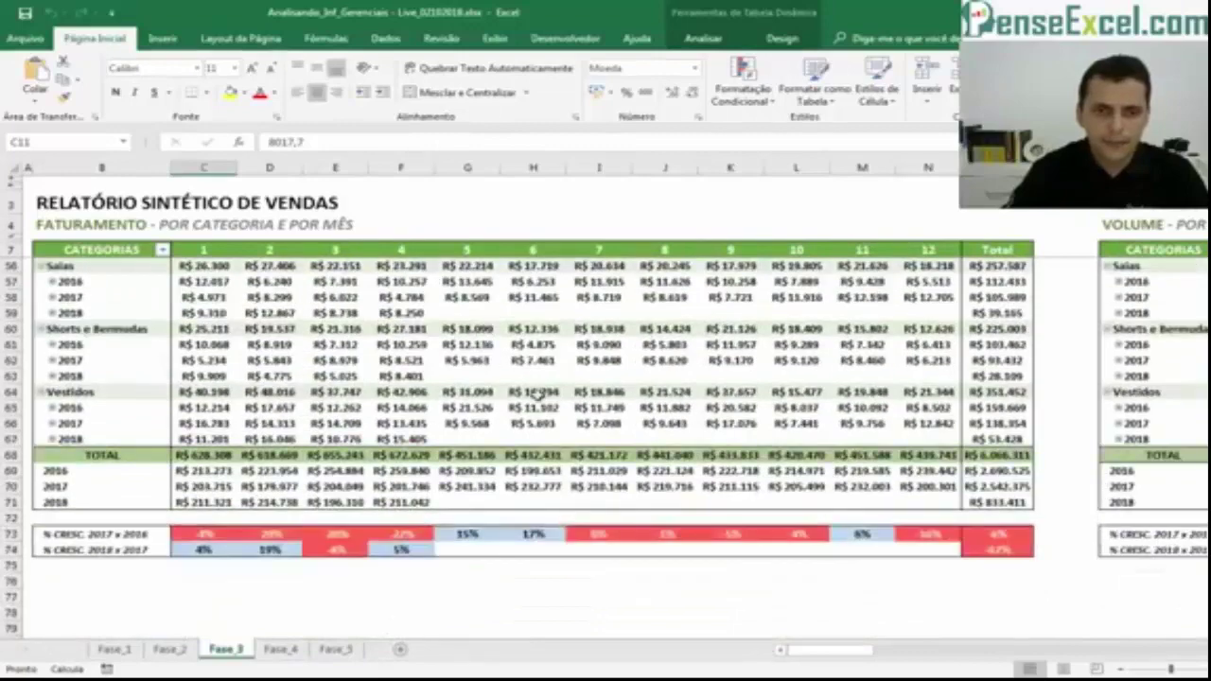
scroll(322, 461, "up", 11)
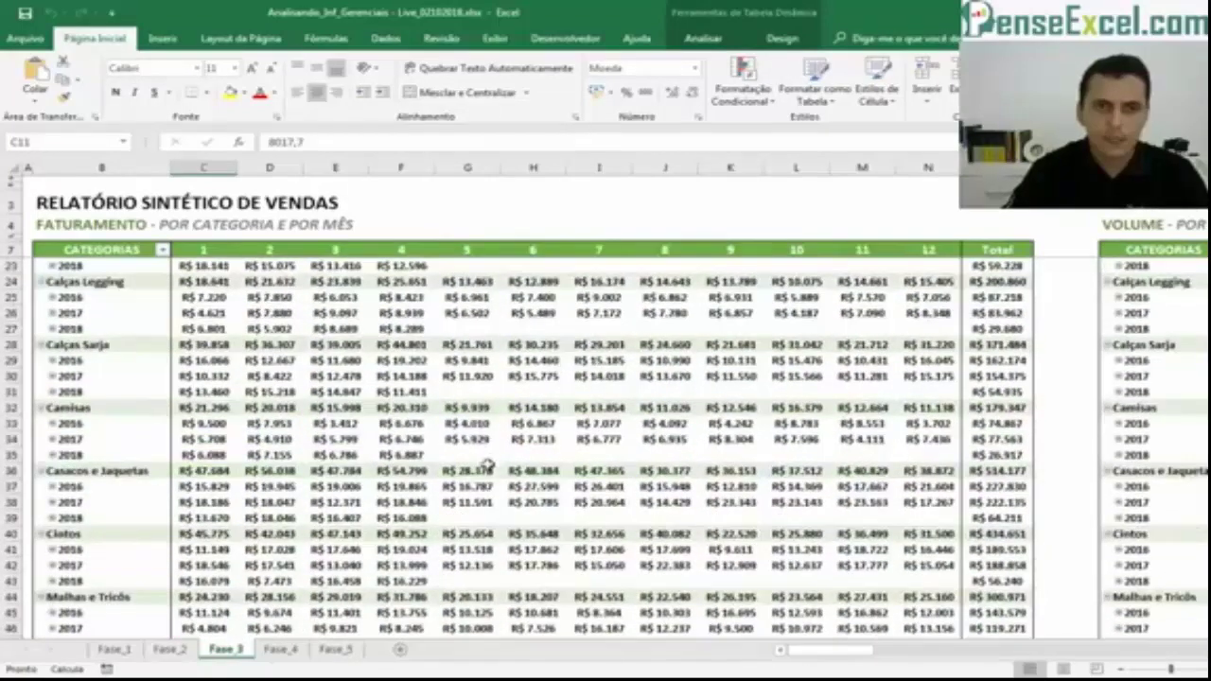
scroll(487, 463, "up", 5)
- Examine the Blusas e Camisetas category, its year rows 2016 to 2018 and the month columns 1 to 12
left_click(91, 267)
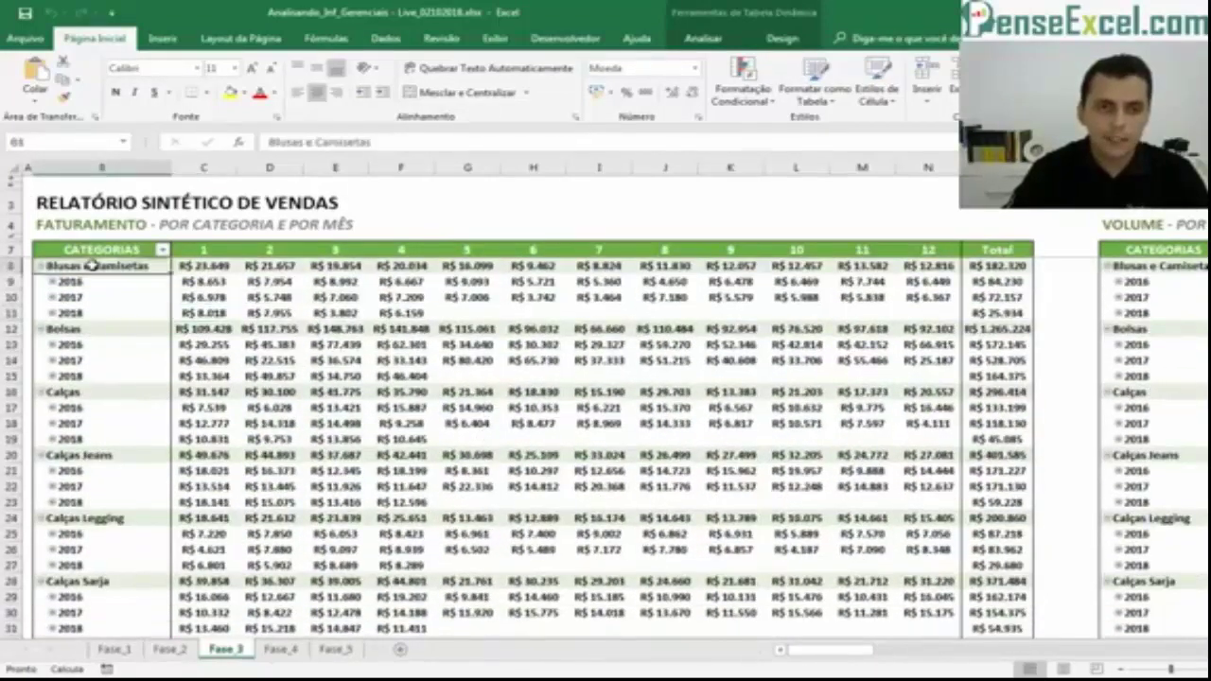
left_click_drag(84, 283, 93, 313)
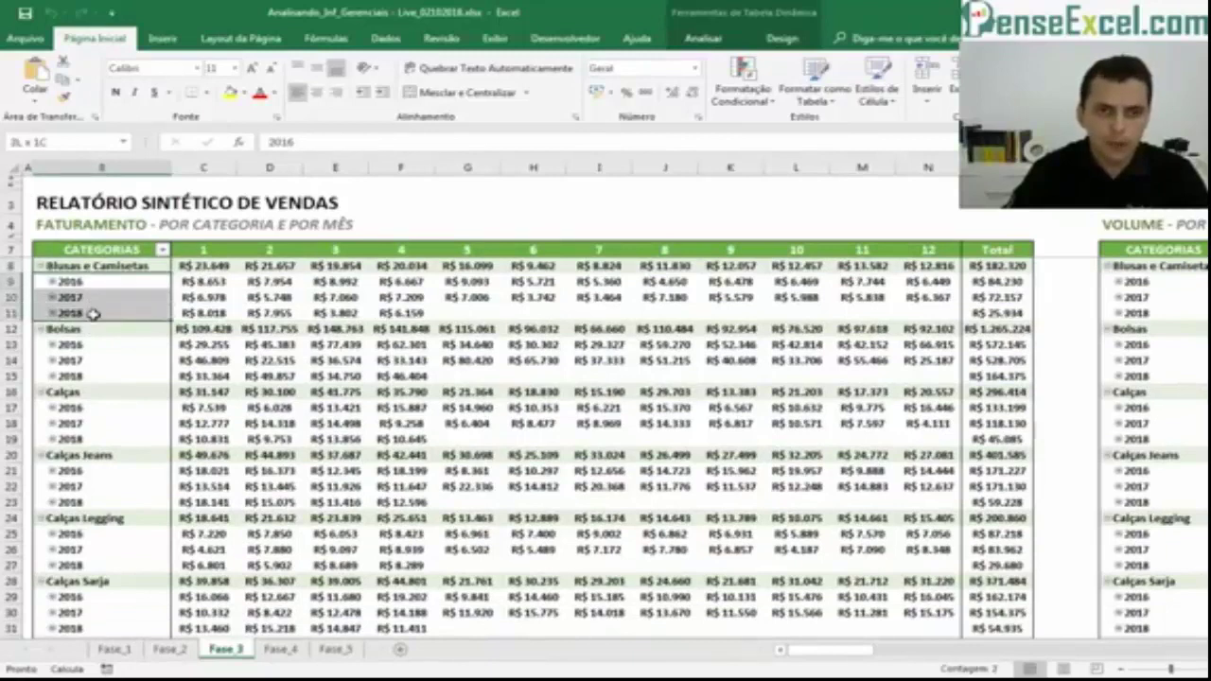
left_click_drag(203, 168, 916, 195)
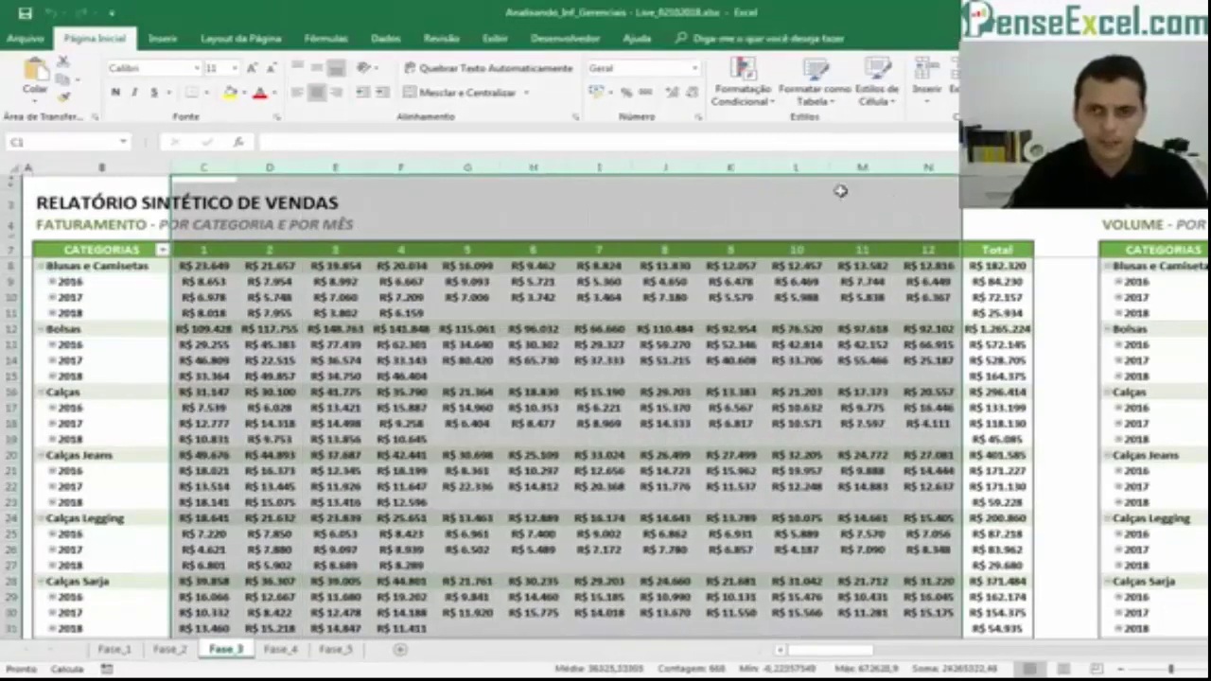
- Highlight the monthly revenue of Blusas e Camisetas for 2016, 2017 and 2018, along with the category's own monthly row
left_click(137, 280)
left_click(127, 297)
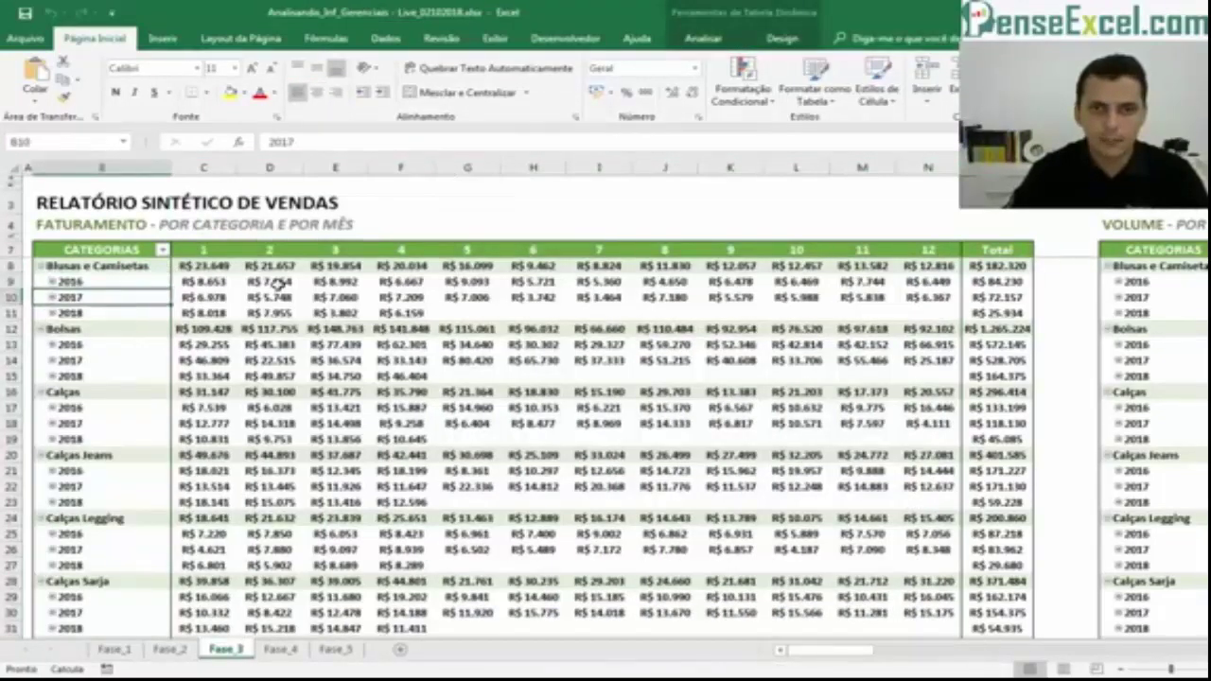
left_click_drag(184, 281, 915, 299)
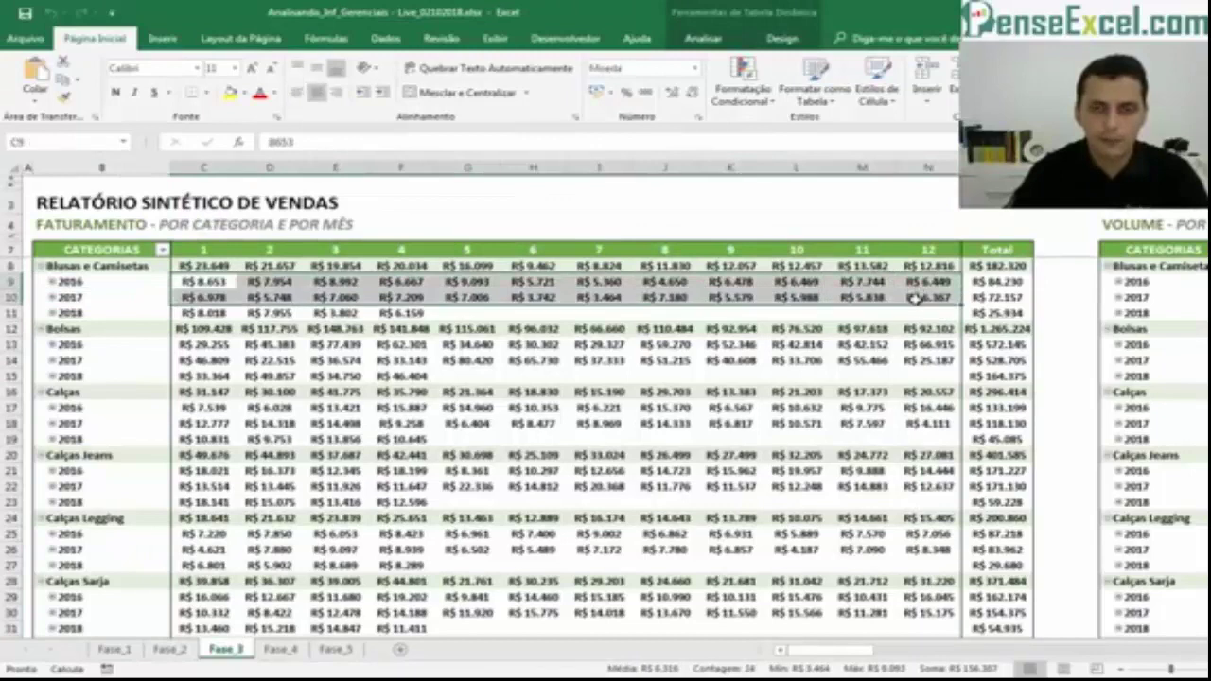
left_click_drag(206, 313, 424, 313)
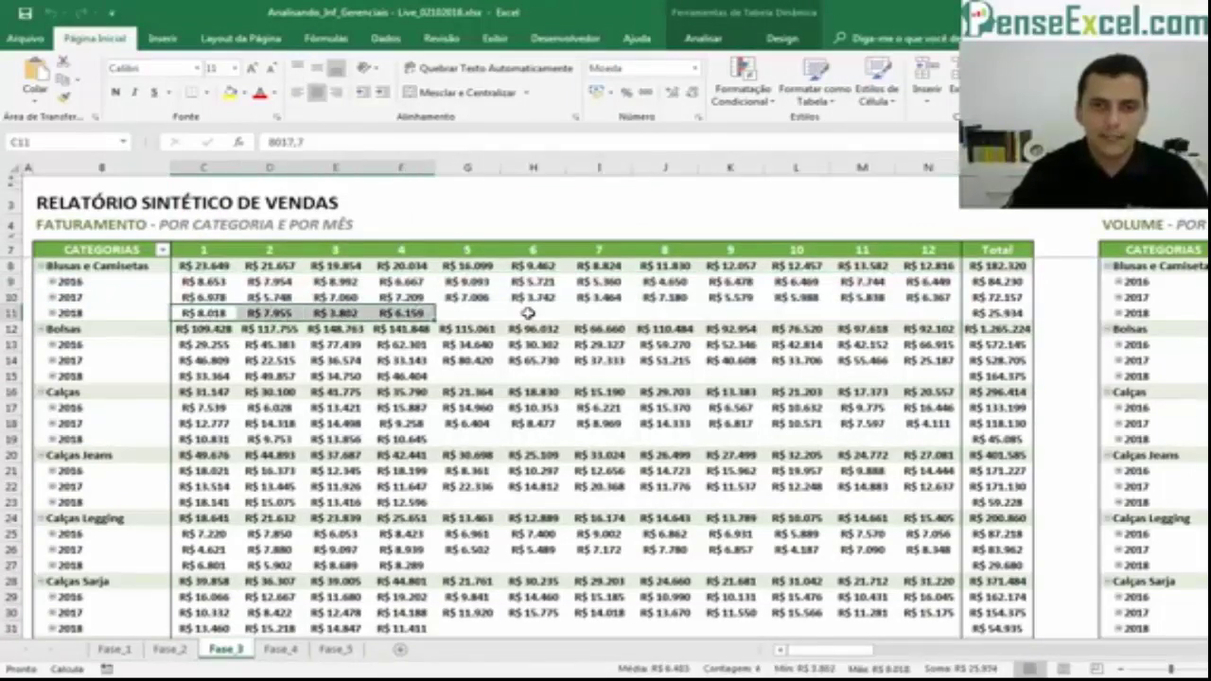
left_click(201, 264)
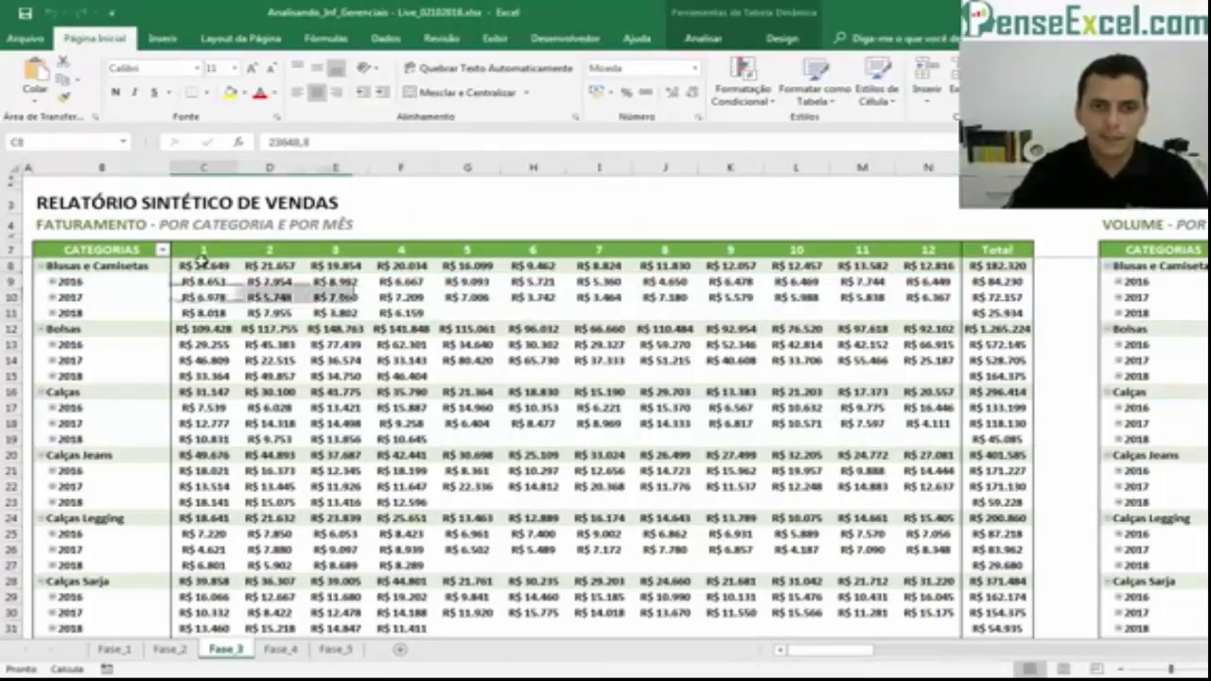
left_click_drag(183, 266, 923, 265)
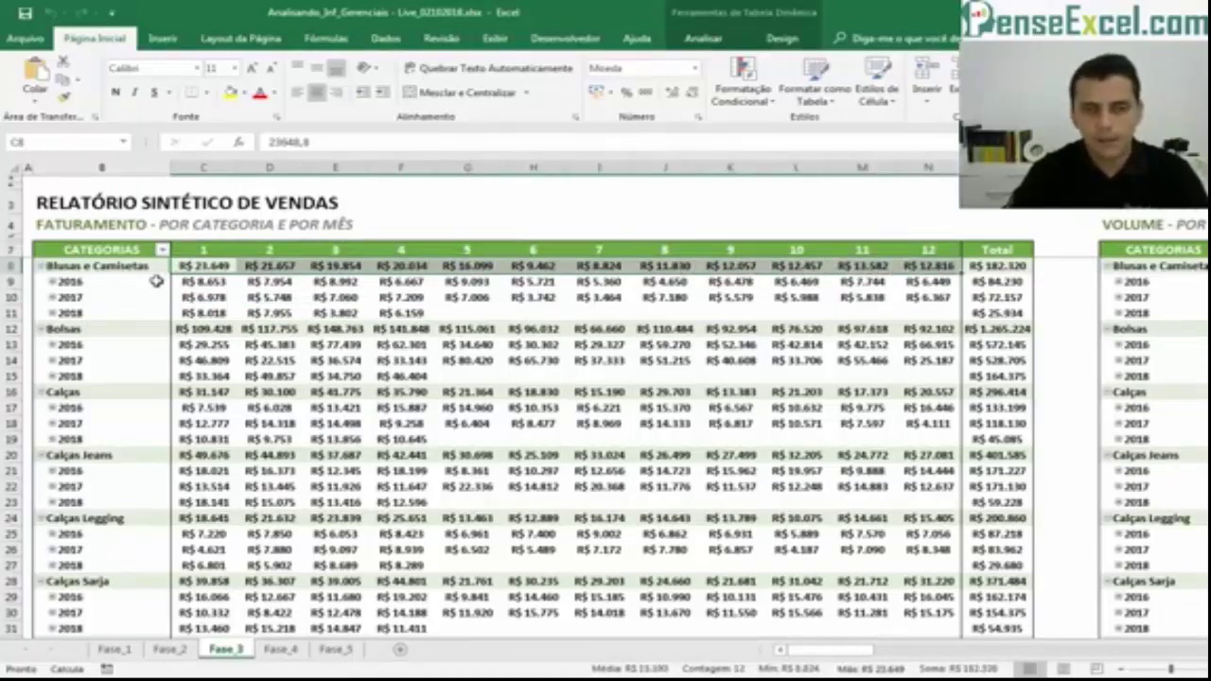
- Look through the FATURAMENTO table from Bolsas down to the categories around Pijamas e Camisolas
left_click(205, 329)
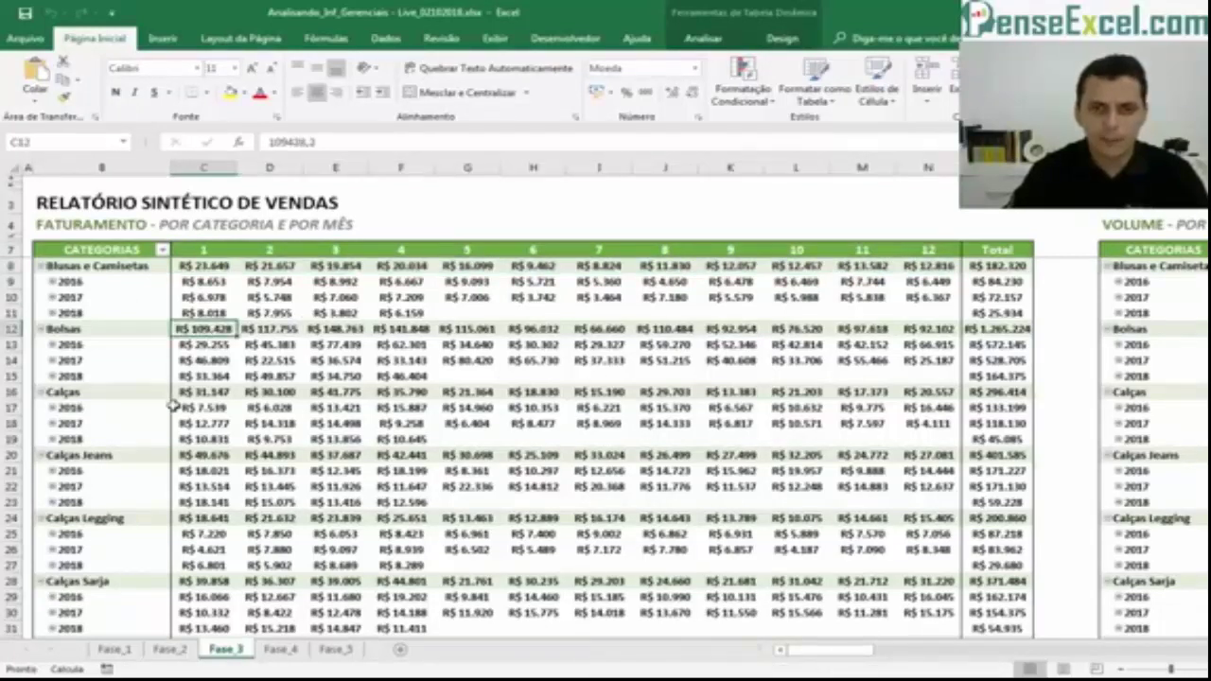
scroll(403, 405, "down", 3)
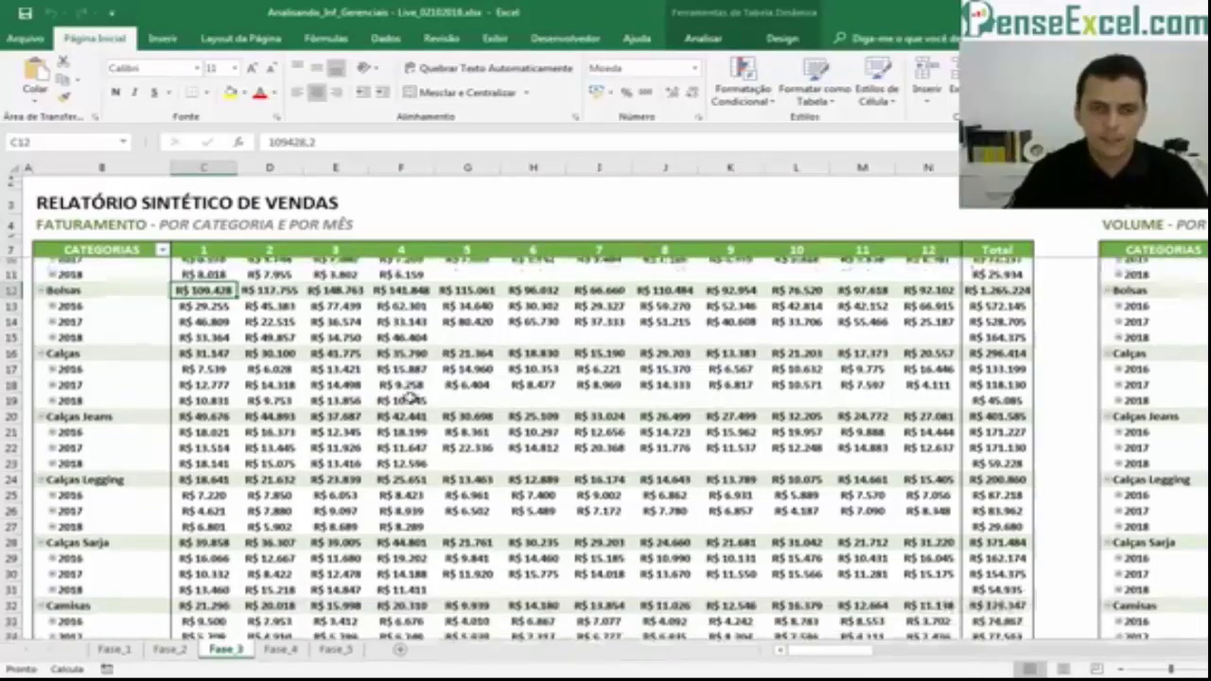
scroll(409, 399, "down", 4)
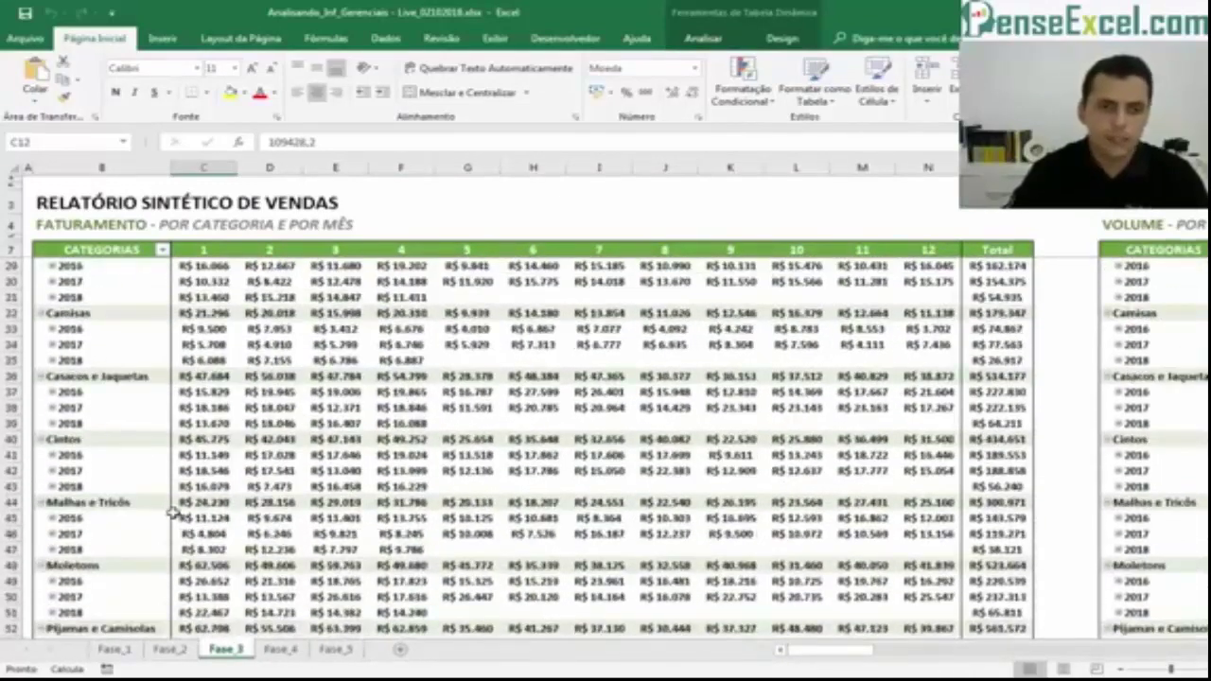
scroll(243, 590, "up", 5)
- Check the customer records in Fase_2 for comparison and return to the first category of the Fase_3 synthetic report
left_click(172, 651)
left_click(206, 385)
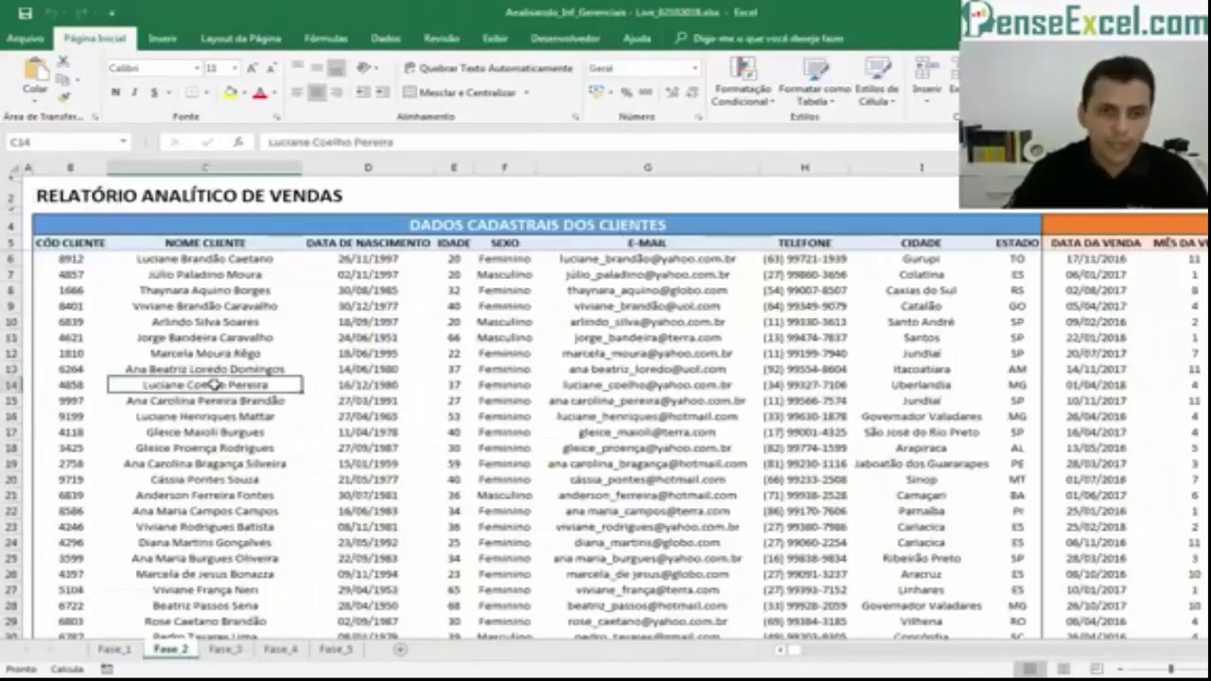
left_click(227, 563)
left_click(227, 605)
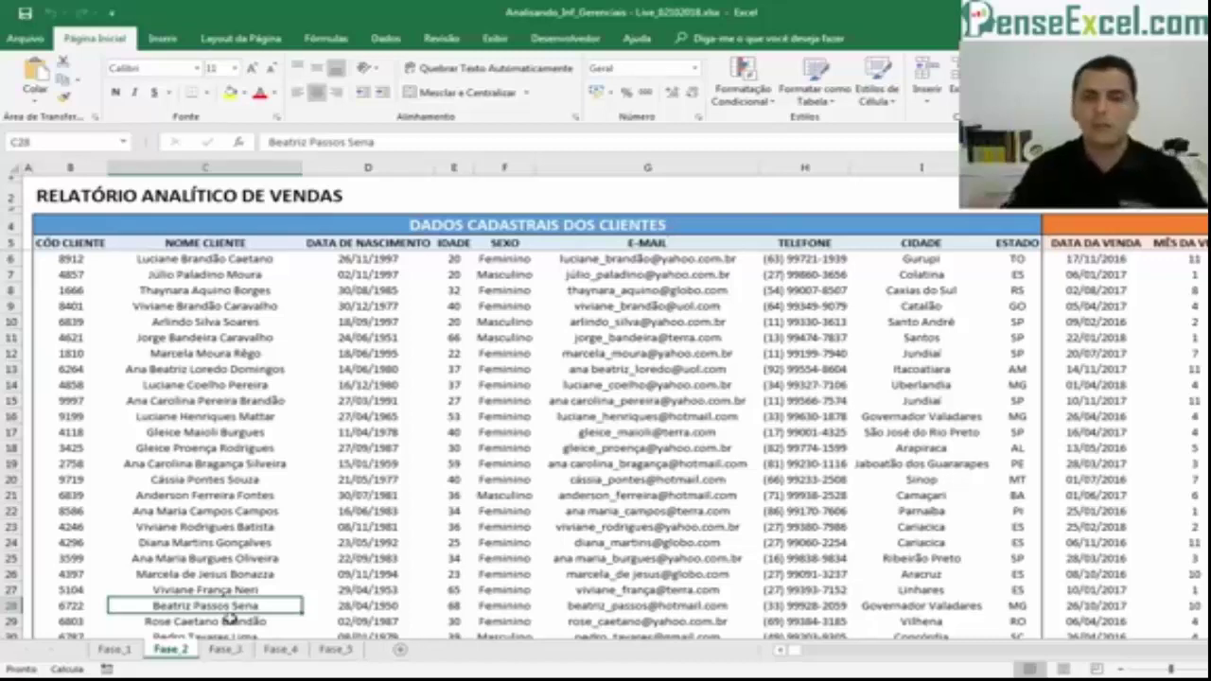
left_click(225, 650)
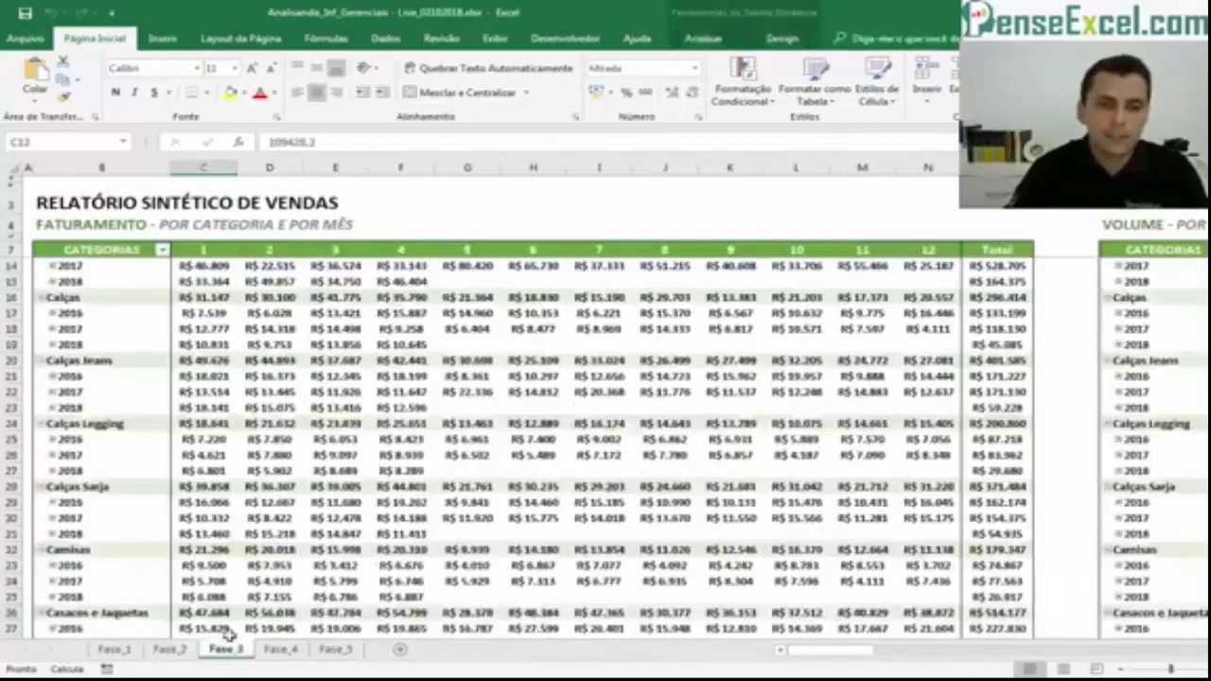
scroll(293, 447, "up", 2)
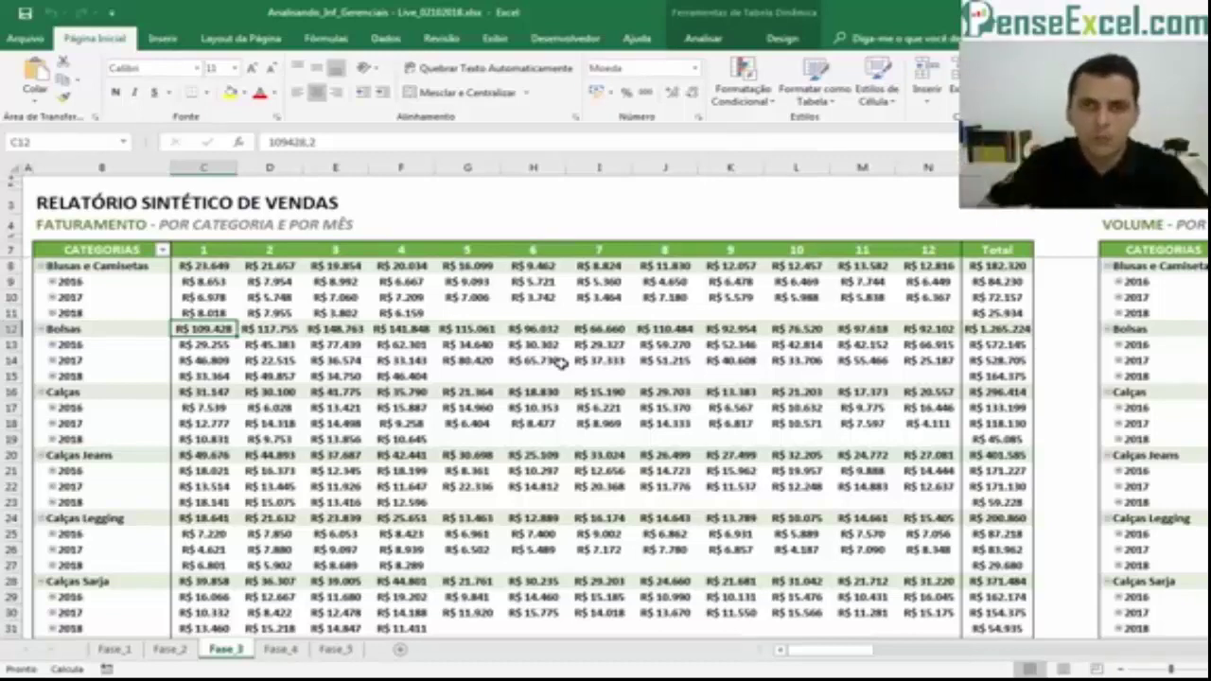
- Examine the % CRESC. 2017 x 2016 and % CRESC. 2018 x 2017 rows below the FATURAMENTO table
scroll(331, 405, "down", 15)
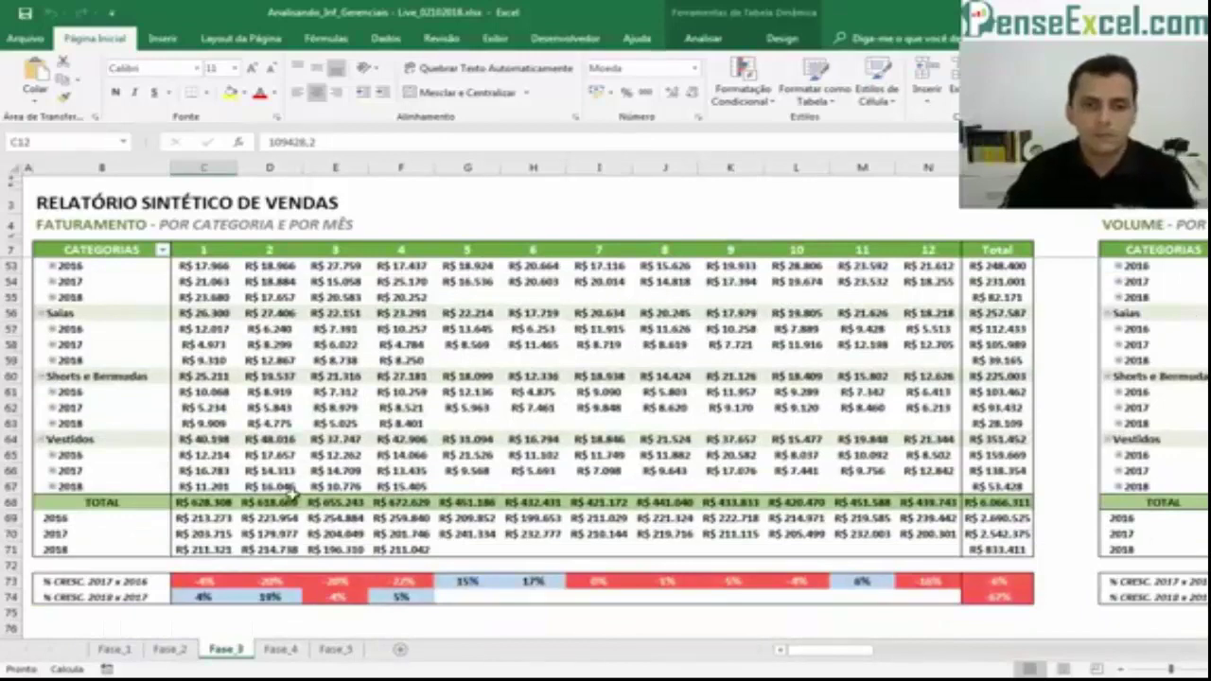
left_click(270, 580)
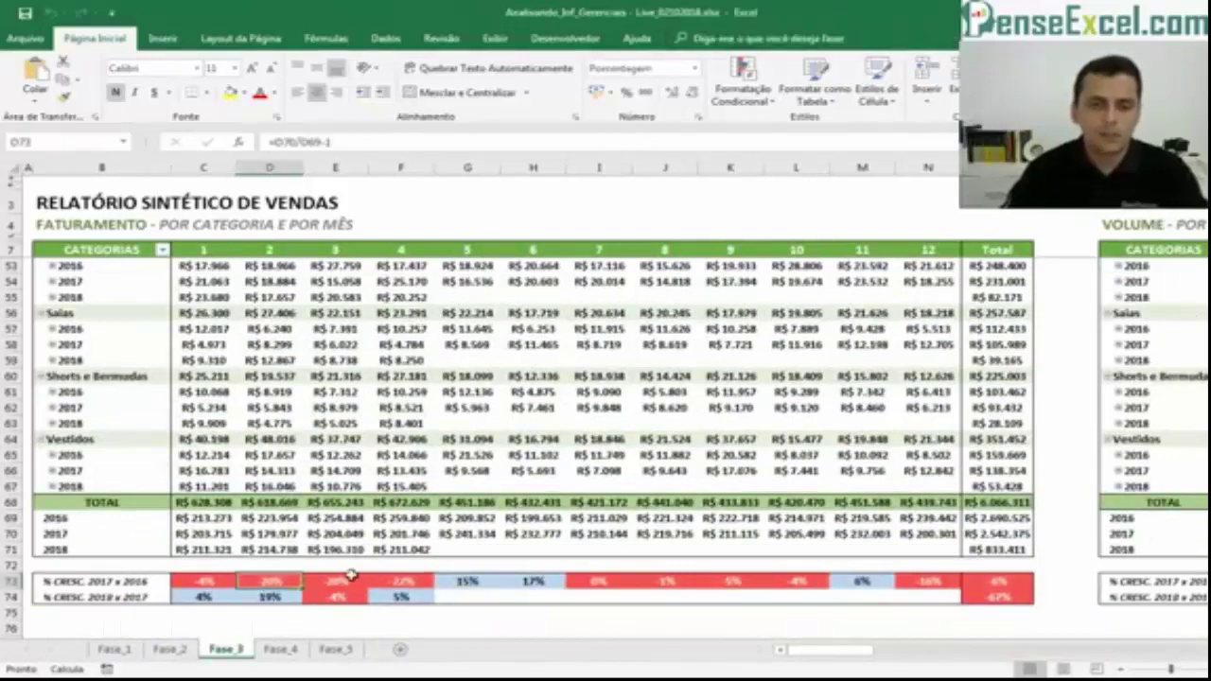
left_click(180, 582)
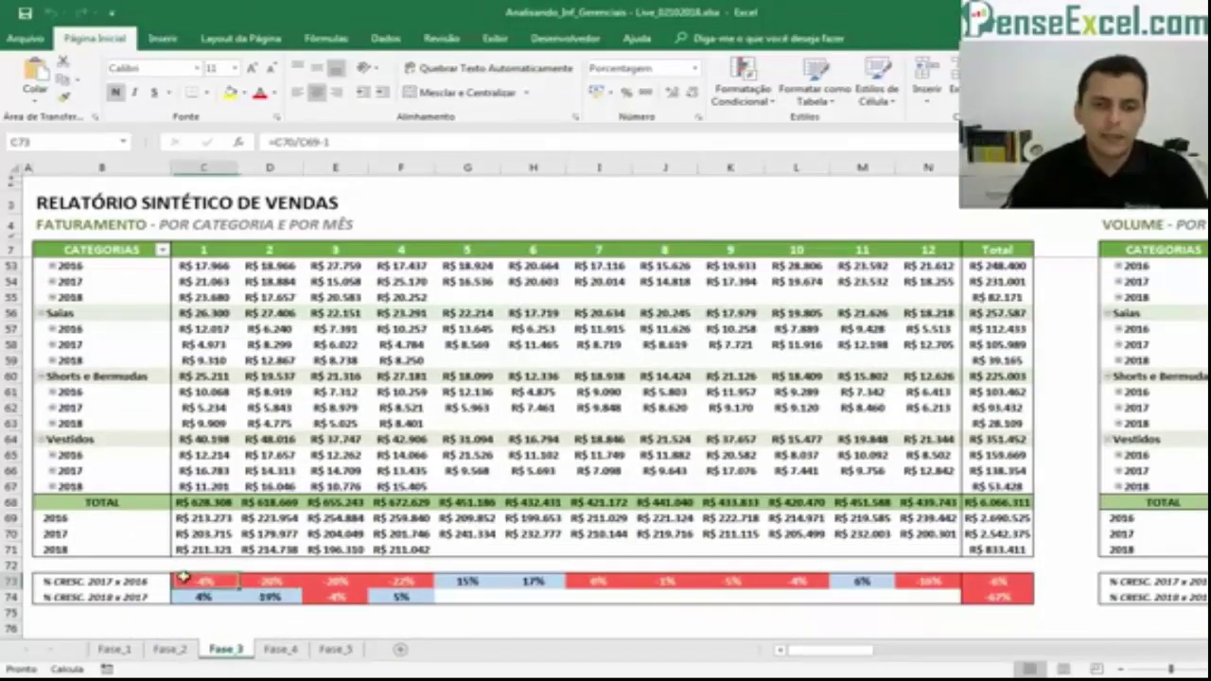
left_click(273, 581)
left_click(352, 584)
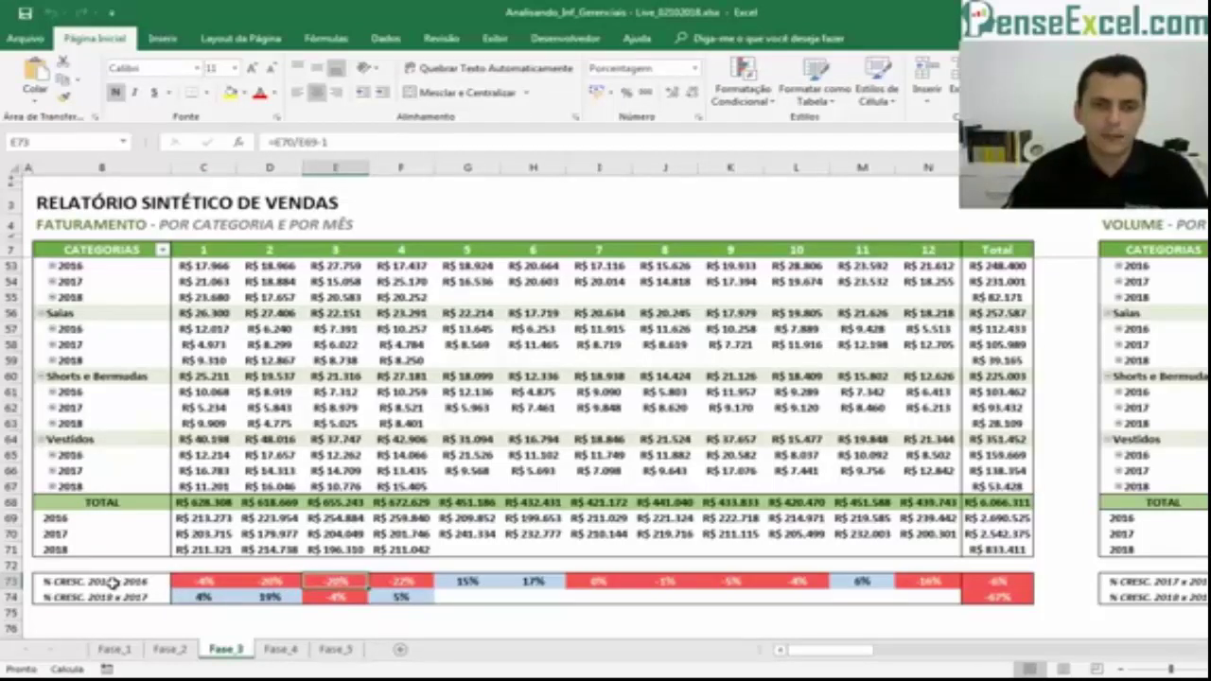
left_click(159, 582)
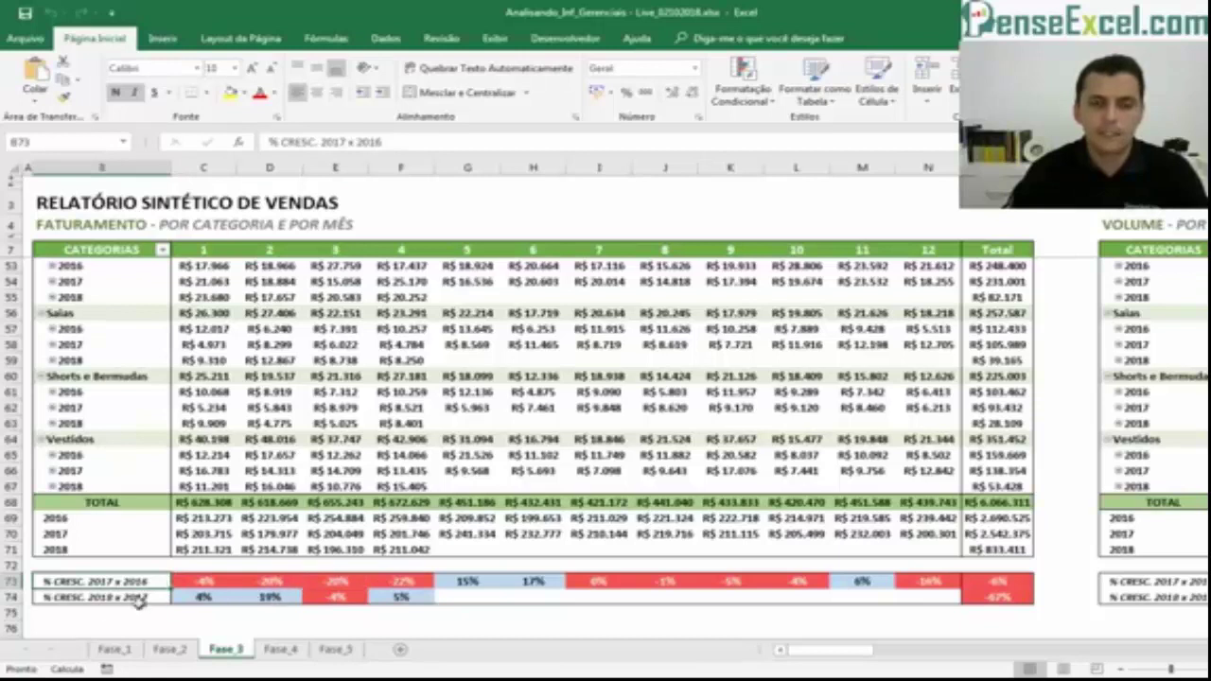
left_click(115, 596)
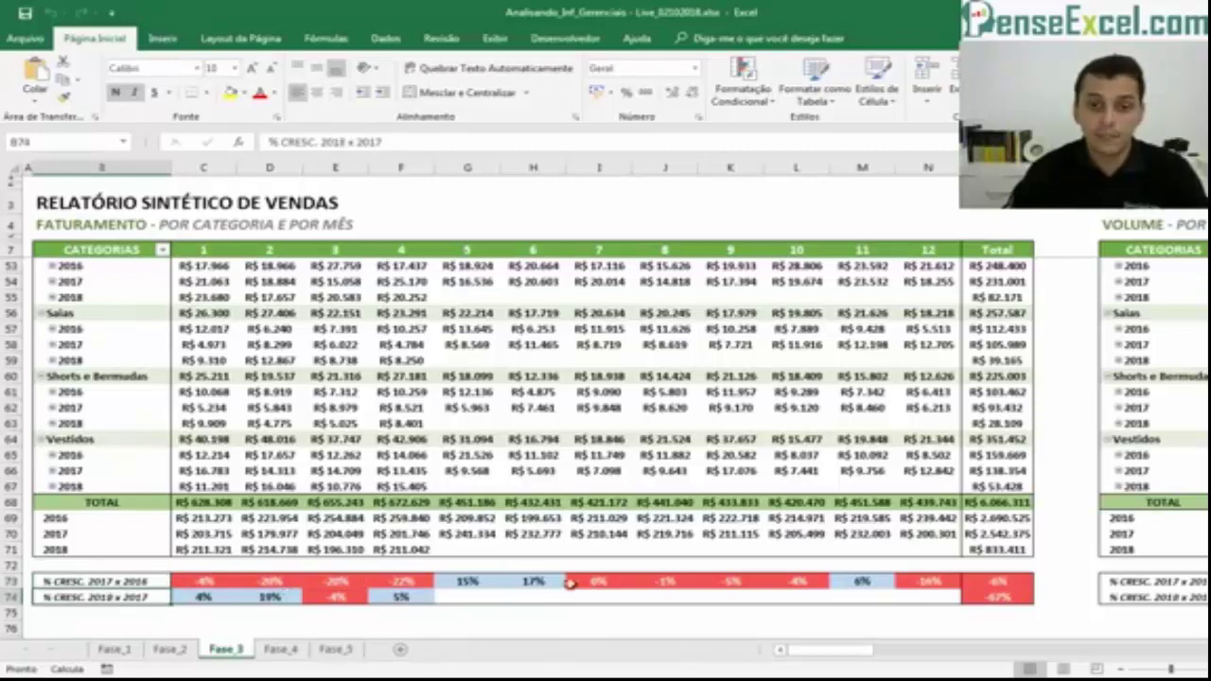
left_click(1014, 564)
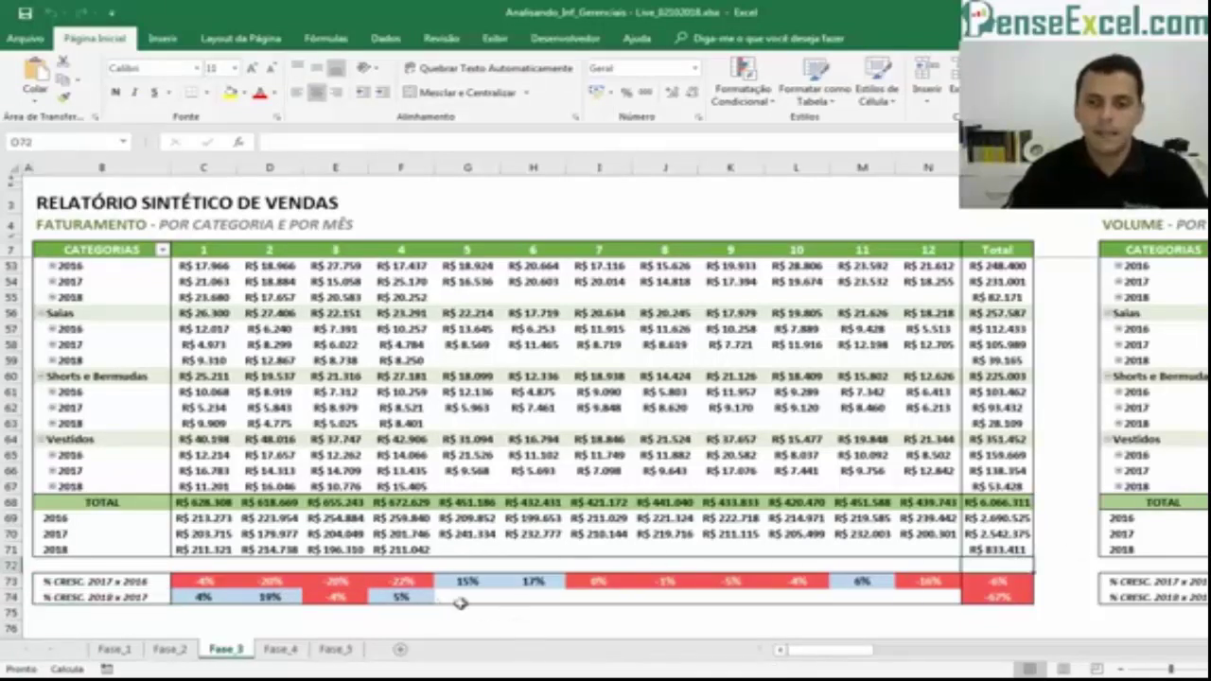
left_click(404, 598)
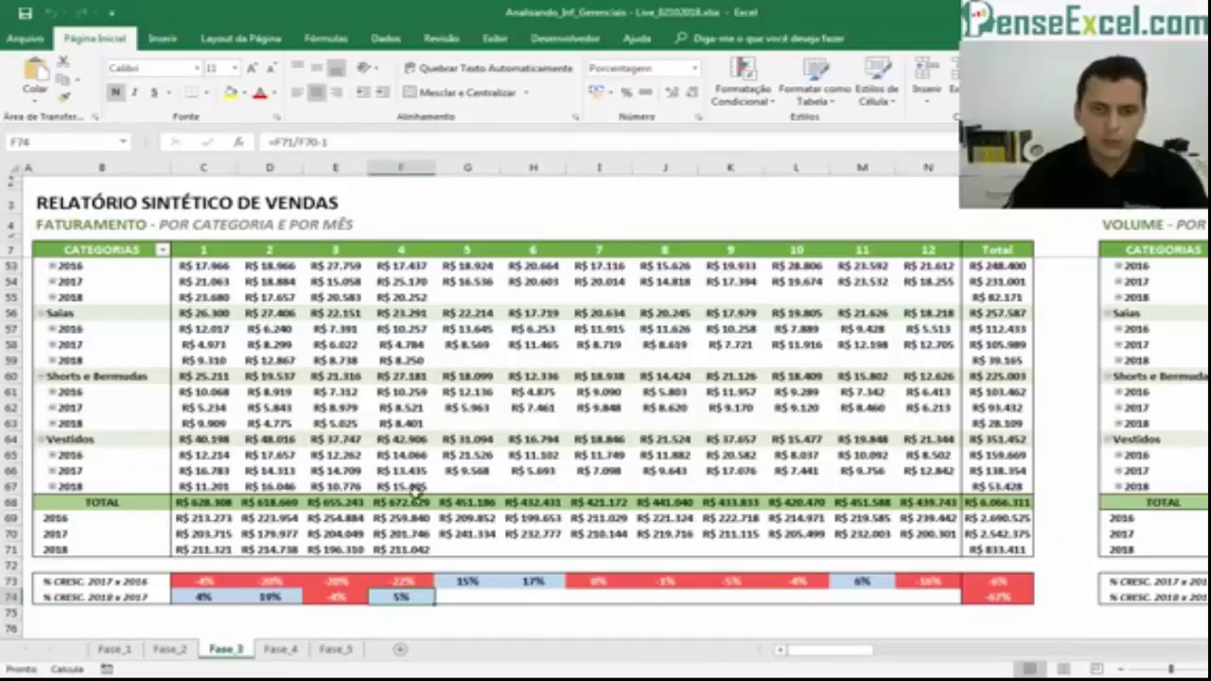
- Go across the % CRESC. 2018 x 2017 row from the FATURAMENTO table to bring the VOLUME table into view
key("Right")
key("Right")
key("Right")
key("Right")
key("Right")
key("Right")
key("Right")
key("Right")
key("Right")
key("Right")
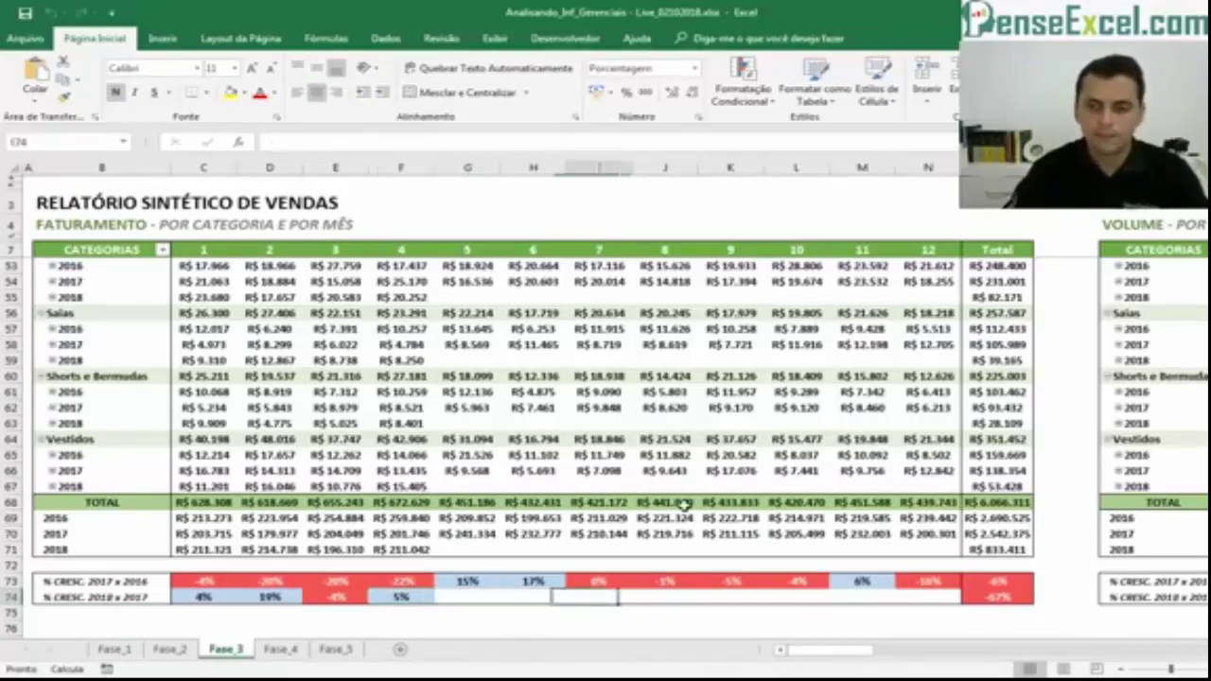
key("Right")
key("Right")
key("Right")
key("Right")
key("Right")
key("Right")
key("Right")
key("Right")
key("Right")
key("Right")
key("Right")
key("Right")
key("Right")
key("Right")
key("Right")
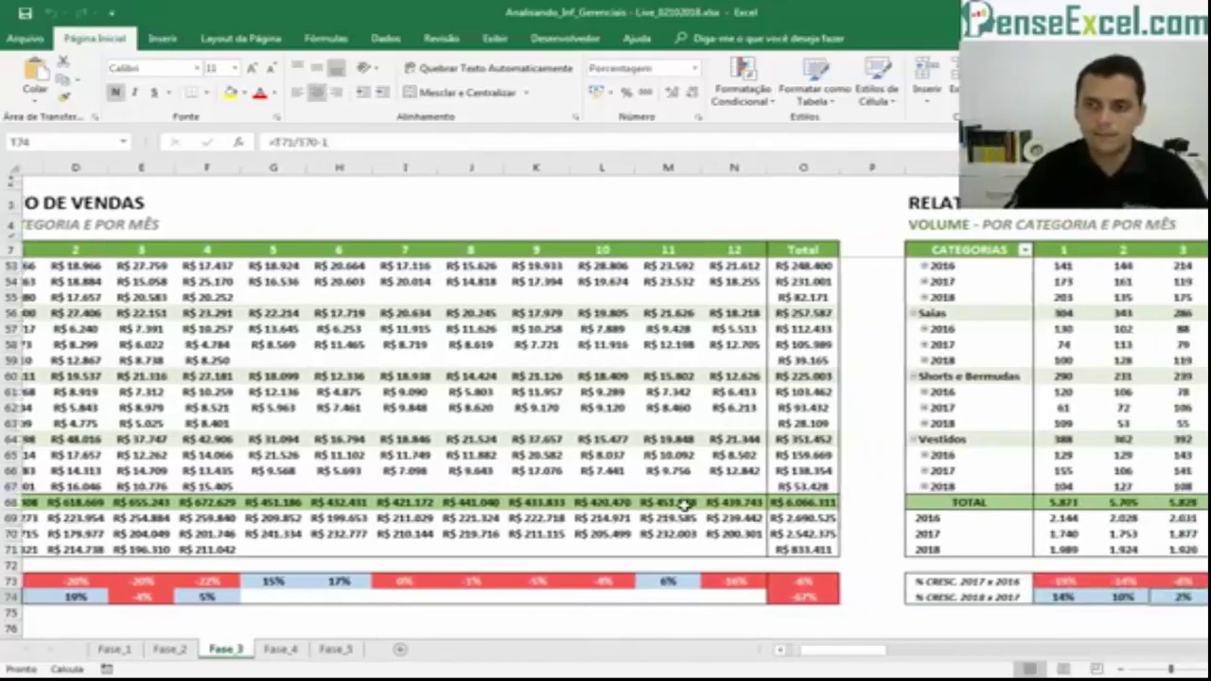
key("Right")
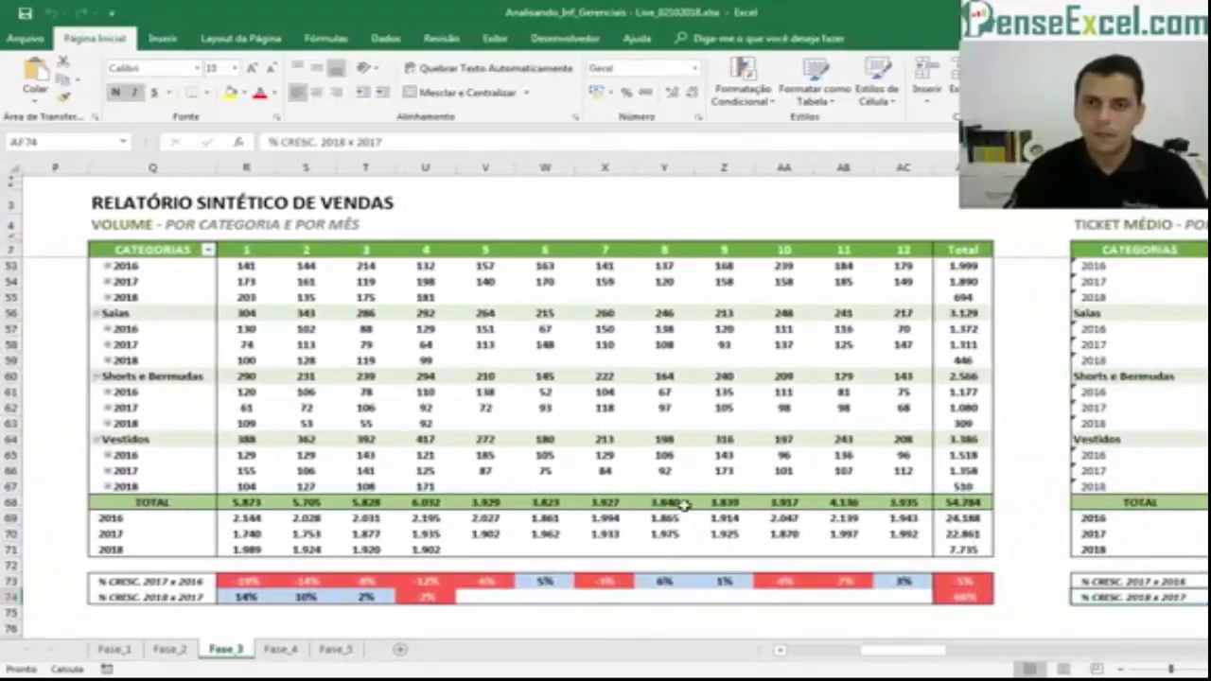
- Look through the categories of the VOLUME table and return to the Blusas e Camisetas rows
scroll(352, 423, "up", 12)
scroll(352, 423, "up", 2)
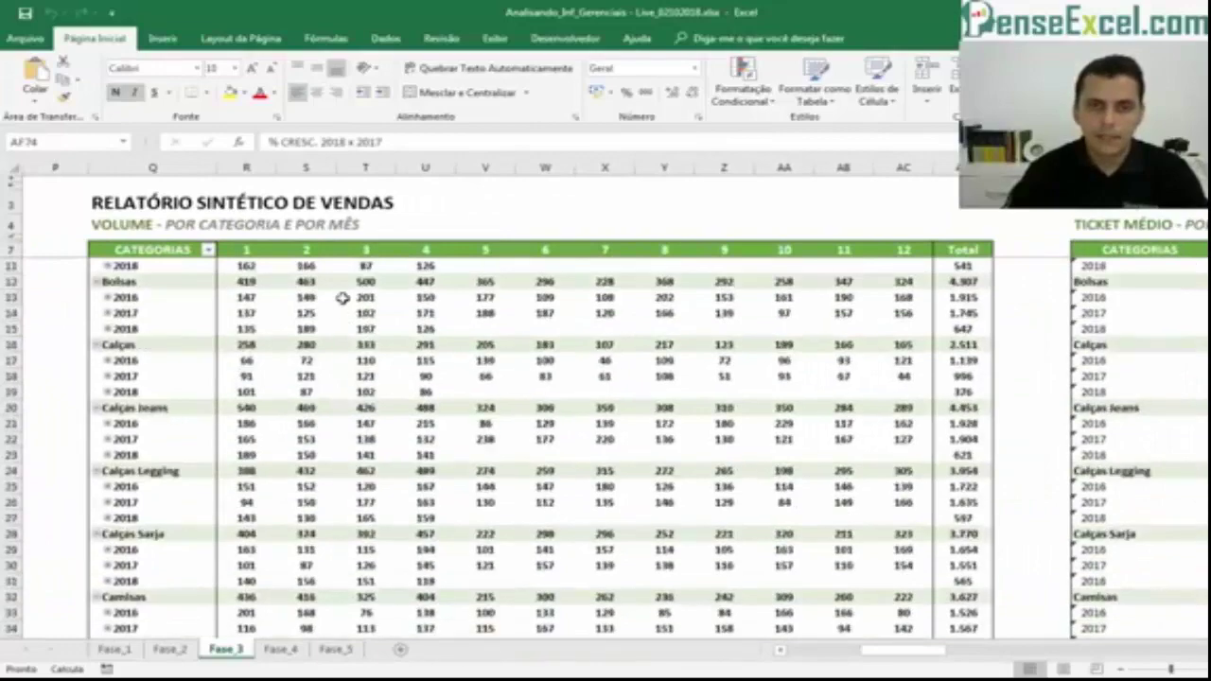
left_click(344, 298)
scroll(438, 316, "down", 15)
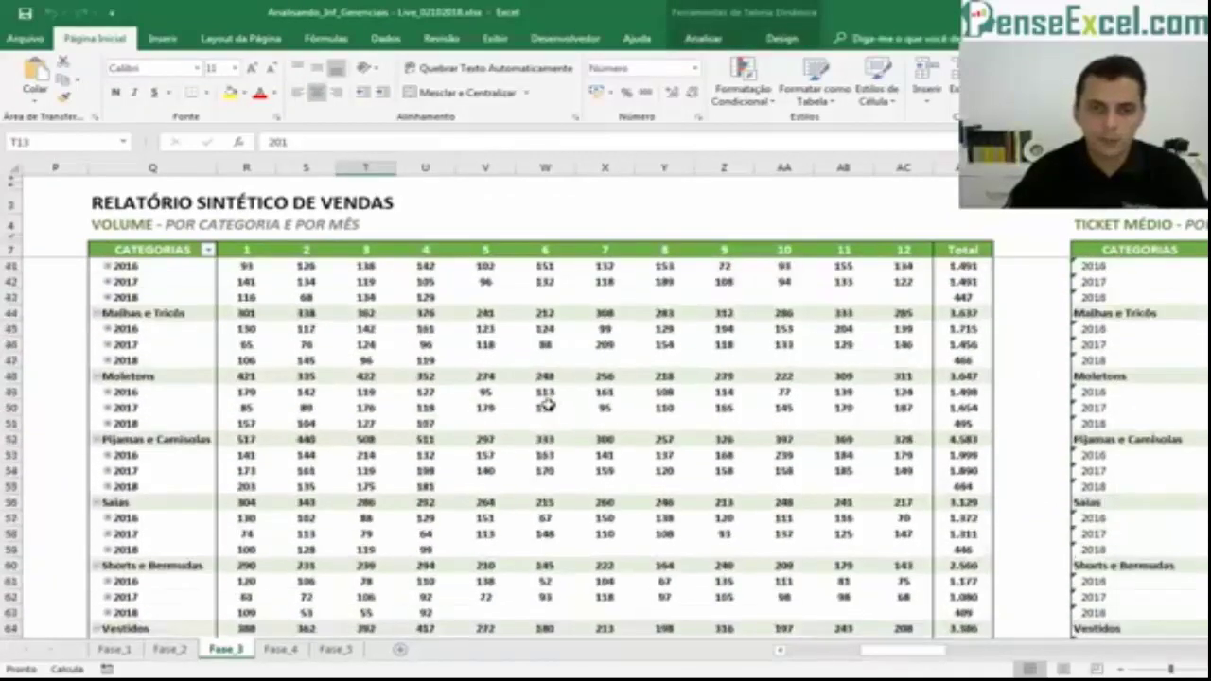
scroll(547, 405, "up", 16)
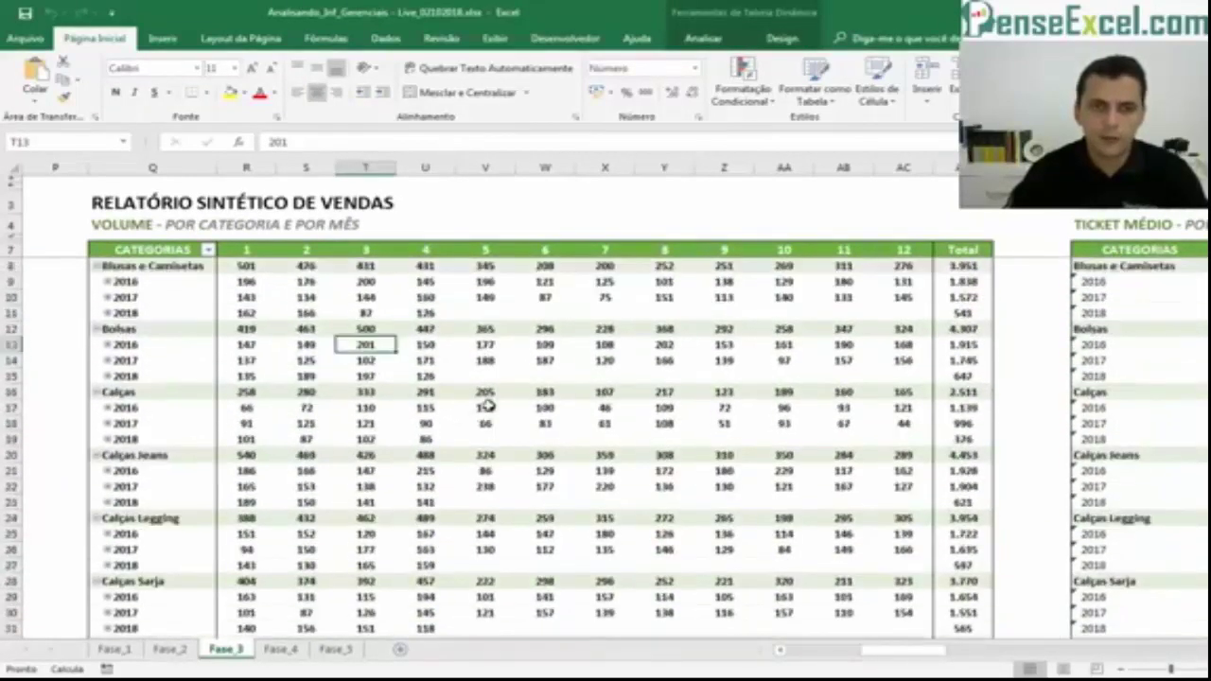
left_click(298, 295)
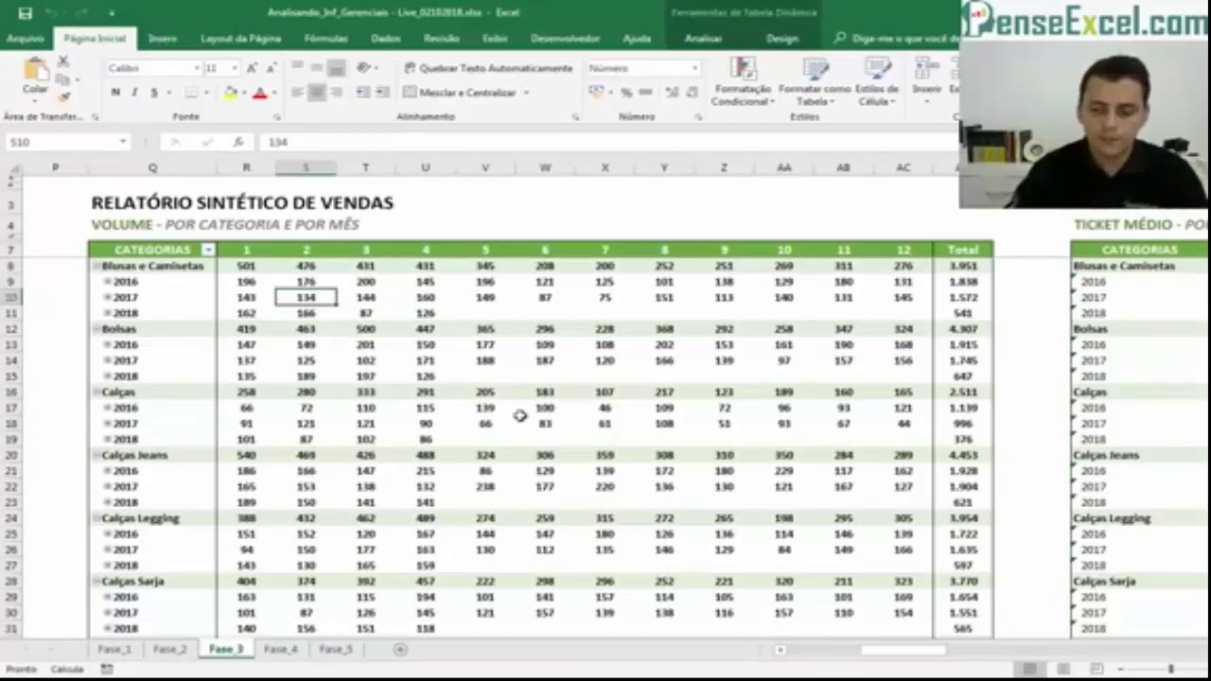
- Return to the FATURAMENTO table and follow the Blusas e Camisetas 2017 row across to the end of the VOLUME table
key("Home")
left_click(250, 300)
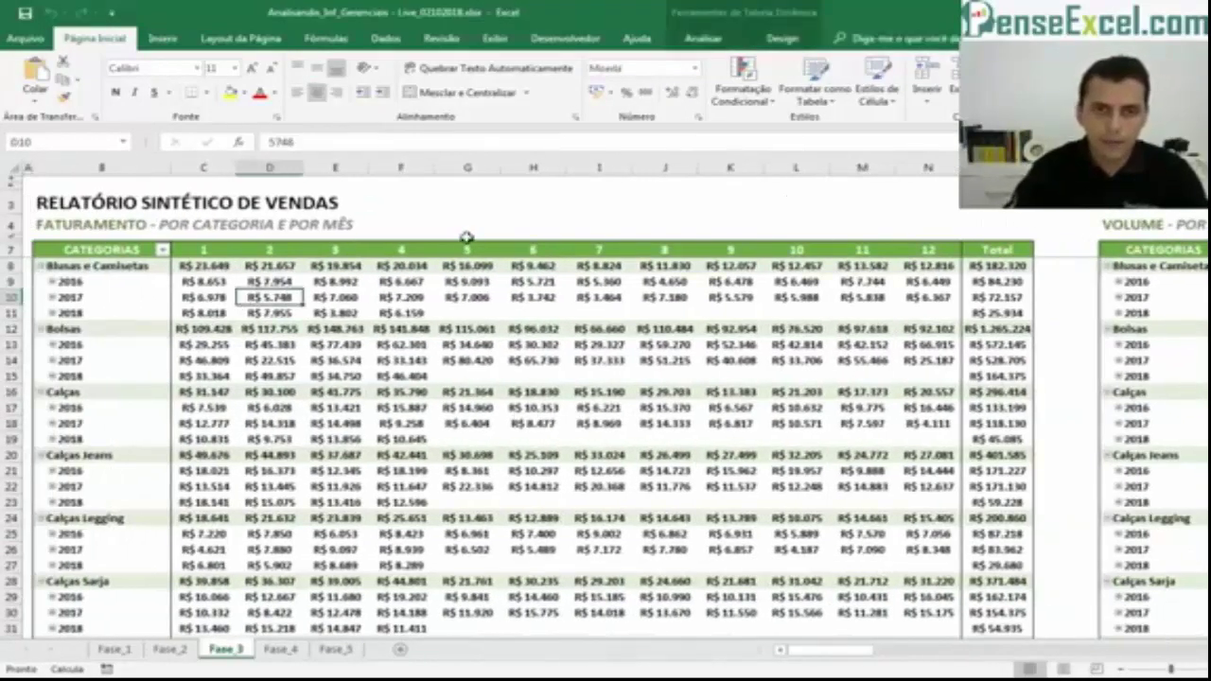
key("Right")
key("Right")
key("Right")
key("Right")
key("Right")
key("Right")
key("Right")
key("Right")
key("Right")
key("Right")
key("Right")
key("Right")
key("Right")
key("Right")
key("Right")
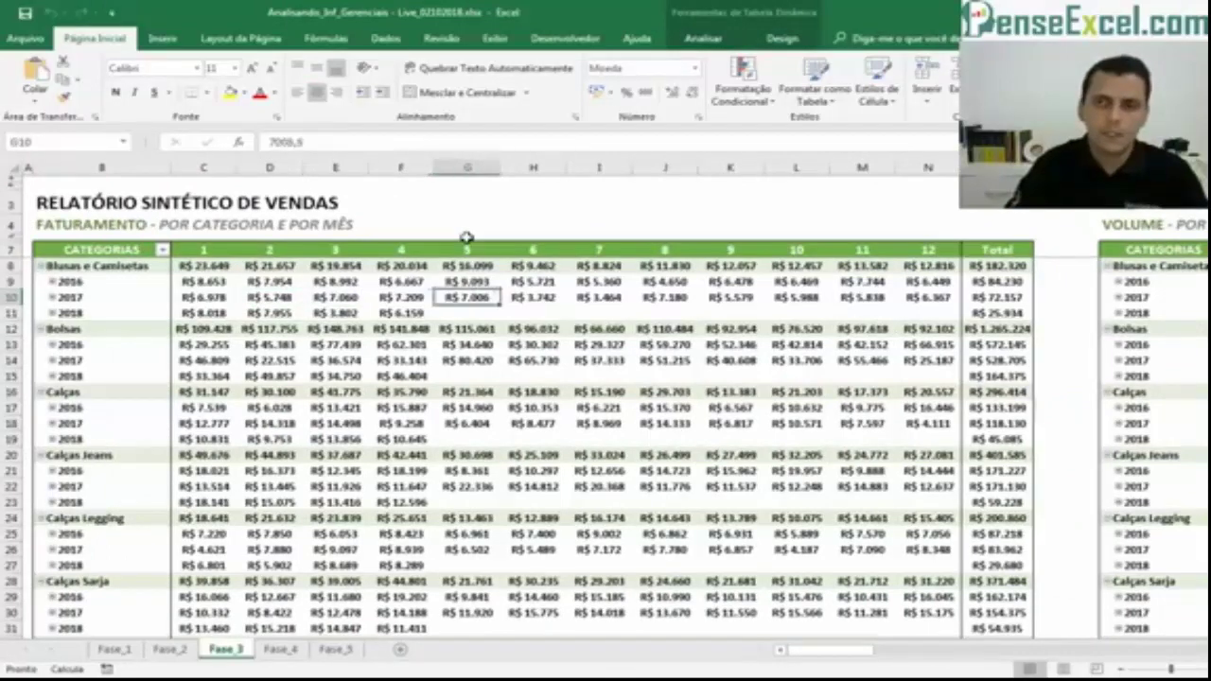
key("Right")
key("Right")
key("Right")
key("Right")
key("Right")
key("Right")
key("Right")
key("Right")
key("Right")
key("Right")
key("Right")
key("Right")
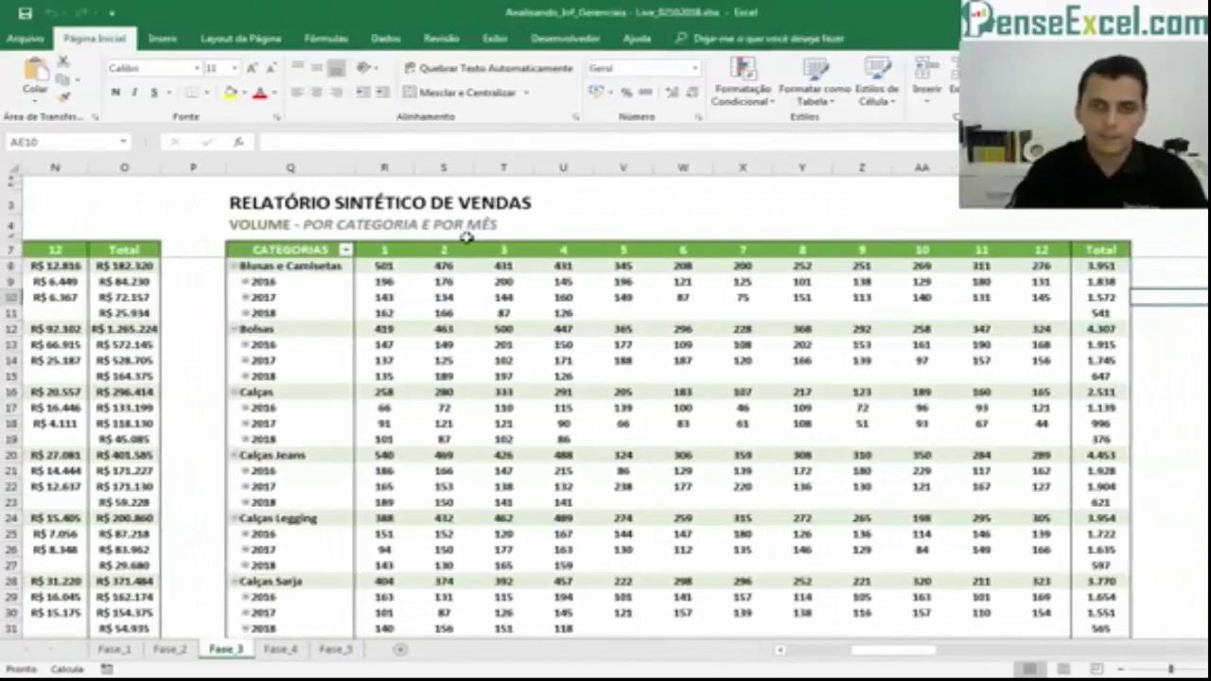
- Review the VOLUME table down to its TOTAL and % CRESC. rows
scroll(743, 312, "down", 11)
scroll(804, 331, "down", 5)
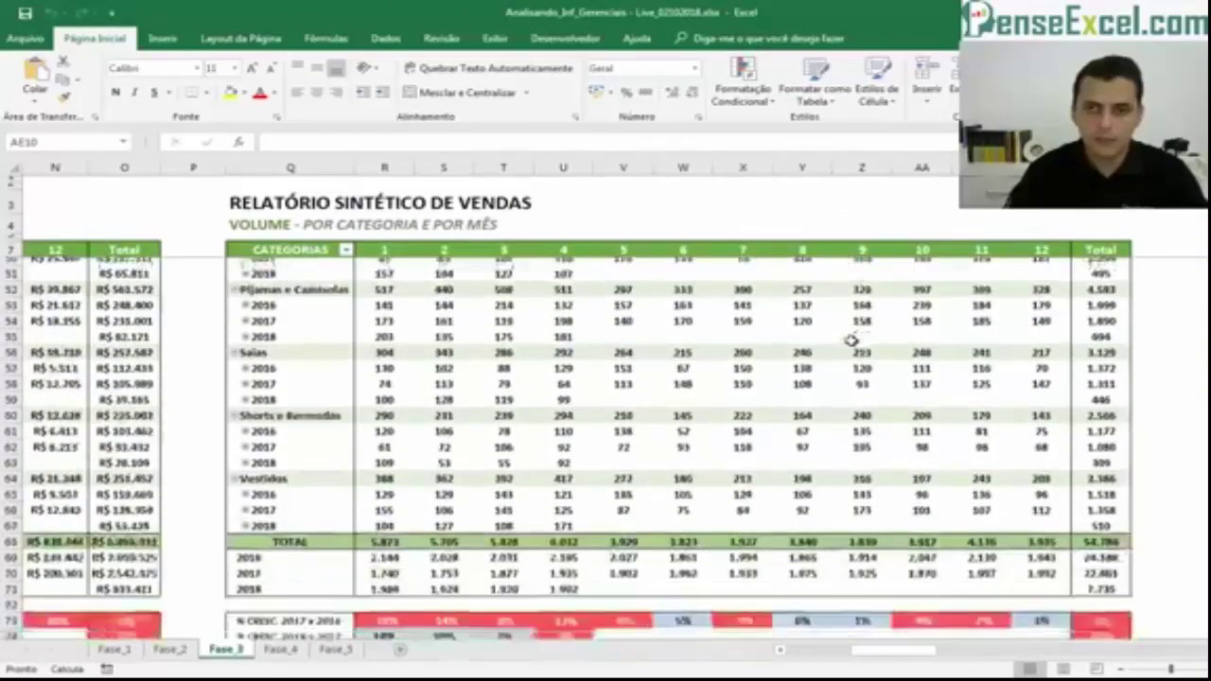
left_click(982, 313)
key("Right")
key("Right")
key("Right")
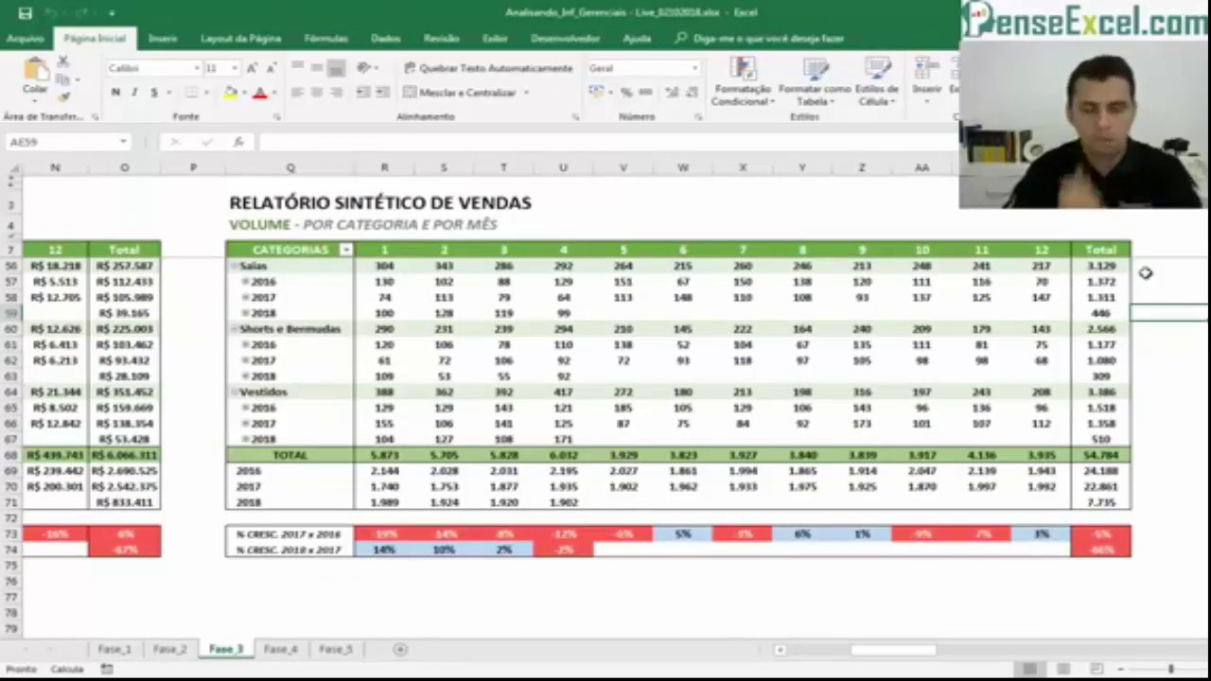
- Bring the TICKET MÉDIO table into view and review it from its TOTAL and % CRESC. rows back to the first category
key("Right")
key("Right")
key("Right")
key("Right")
key("Right")
key("Right")
key("Right")
key("Right")
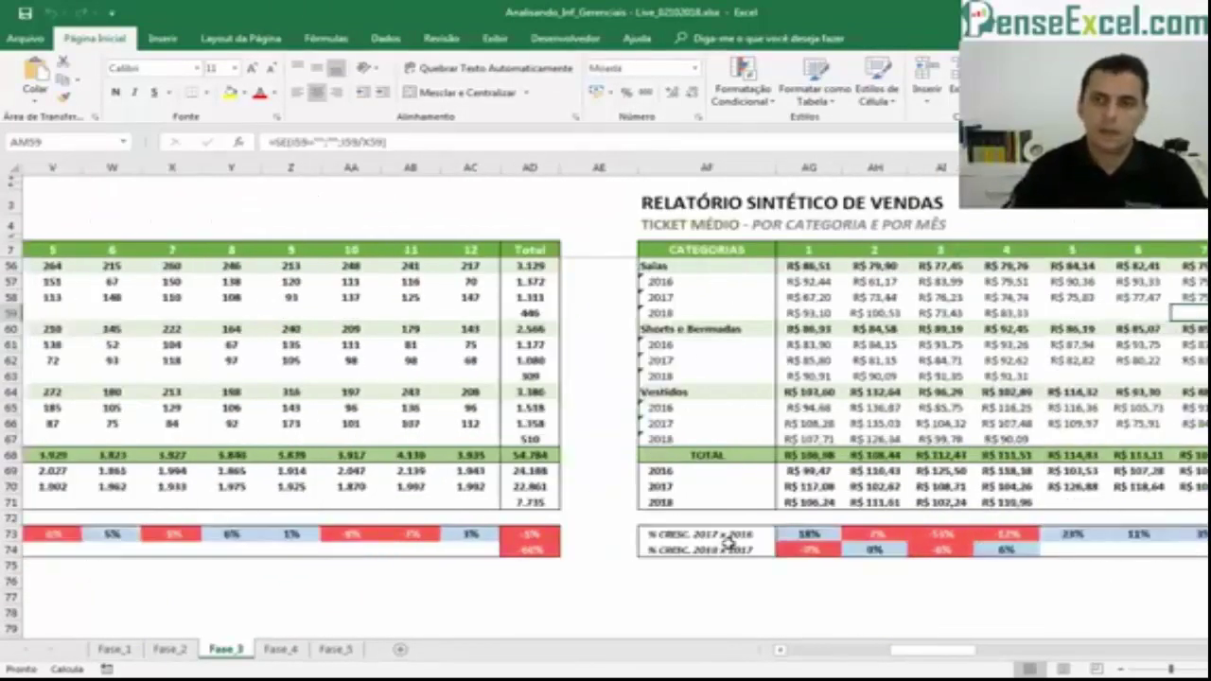
key("Right")
key("Right")
key("Right")
key("Right")
key("Right")
key("Right")
key("Right")
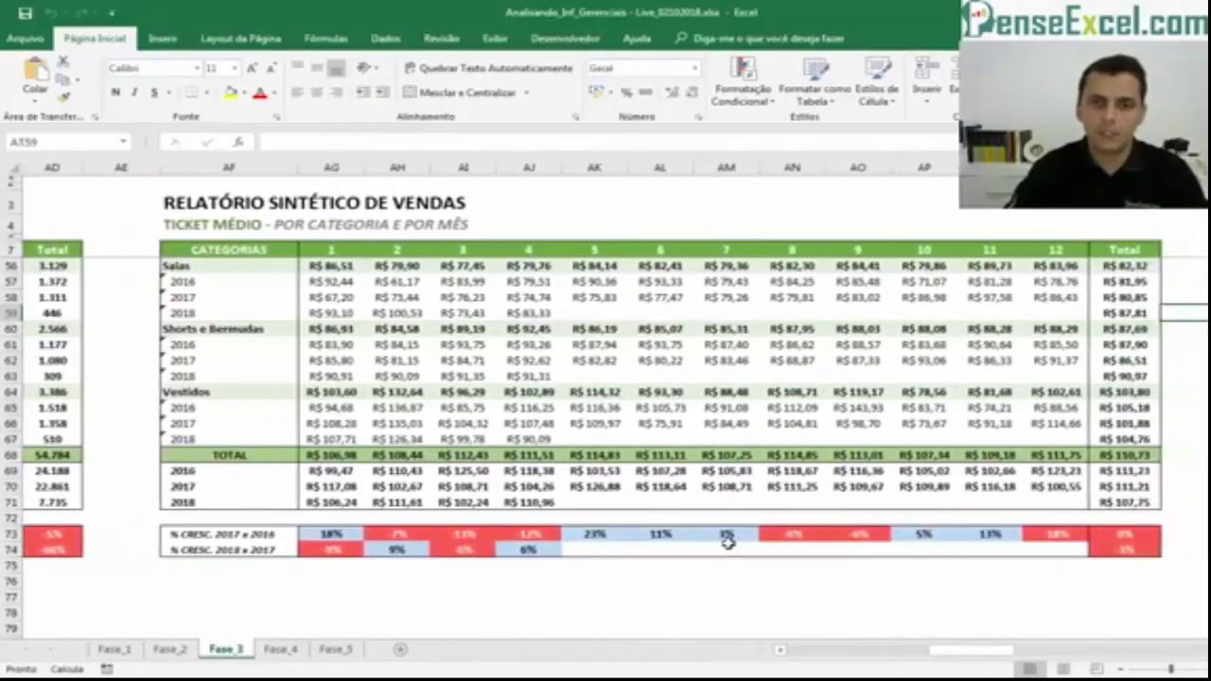
scroll(726, 539, "up", 16)
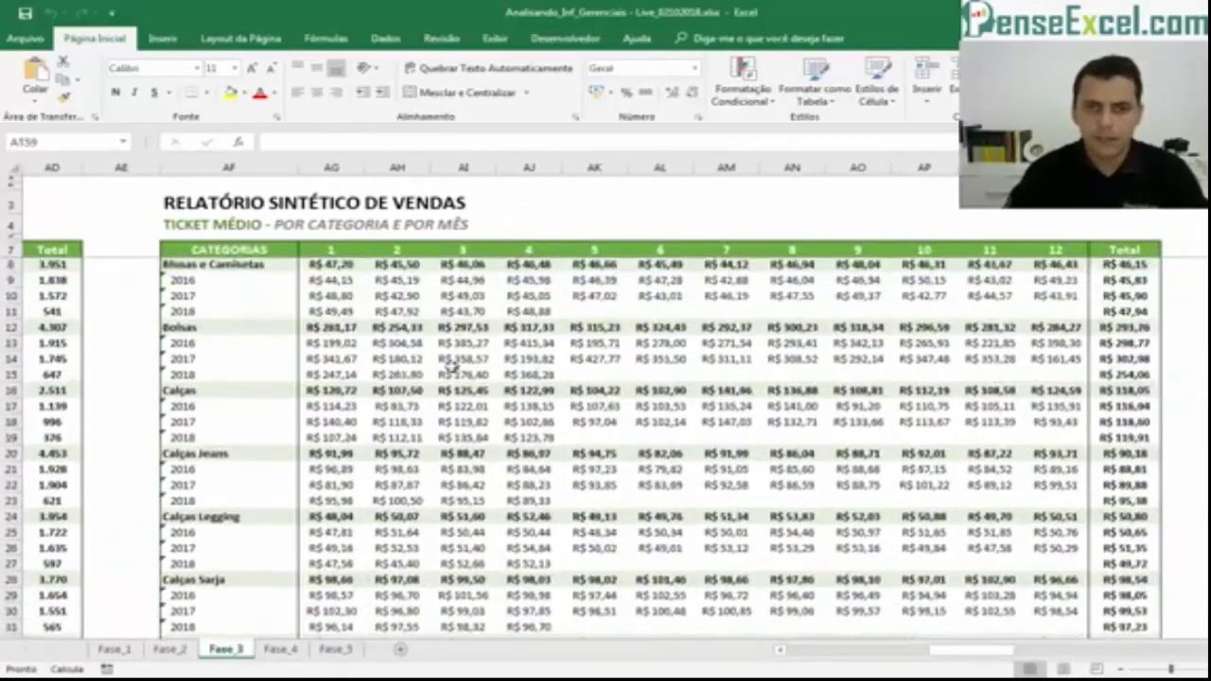
- Inspect the TICKET MÉDIO formula for Blusas e Camisetas in month 1 of 2016 and the VOLUME cells it draws on
left_click(329, 282)
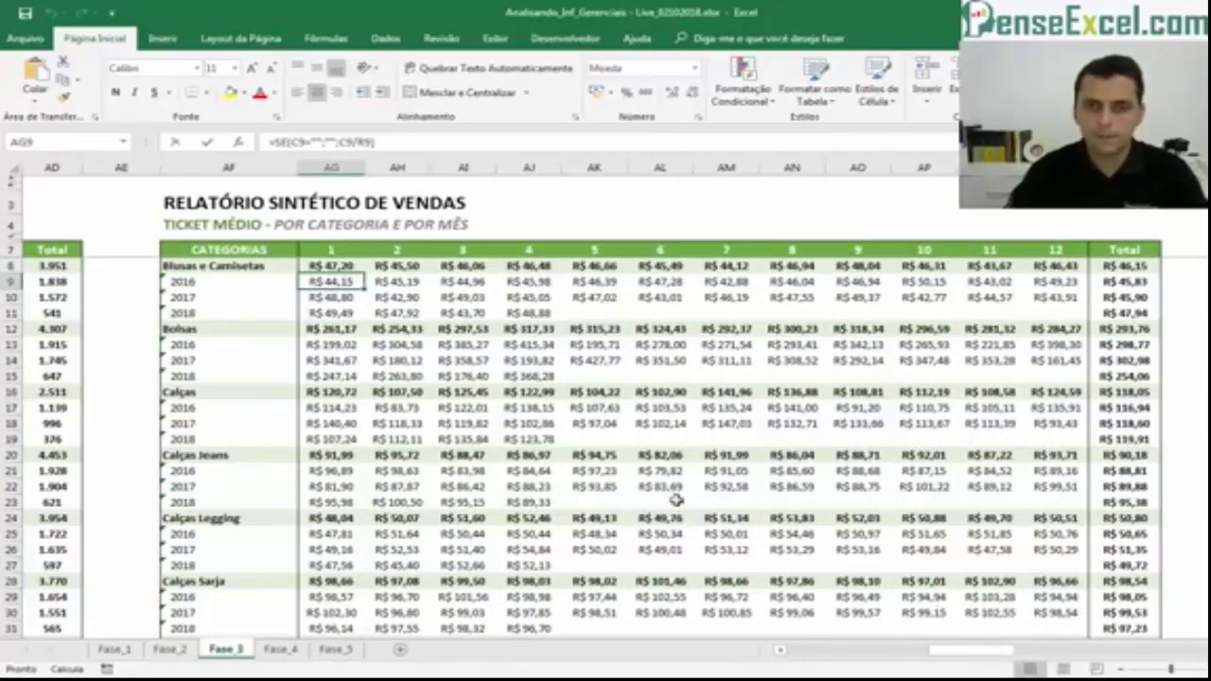
key("F2")
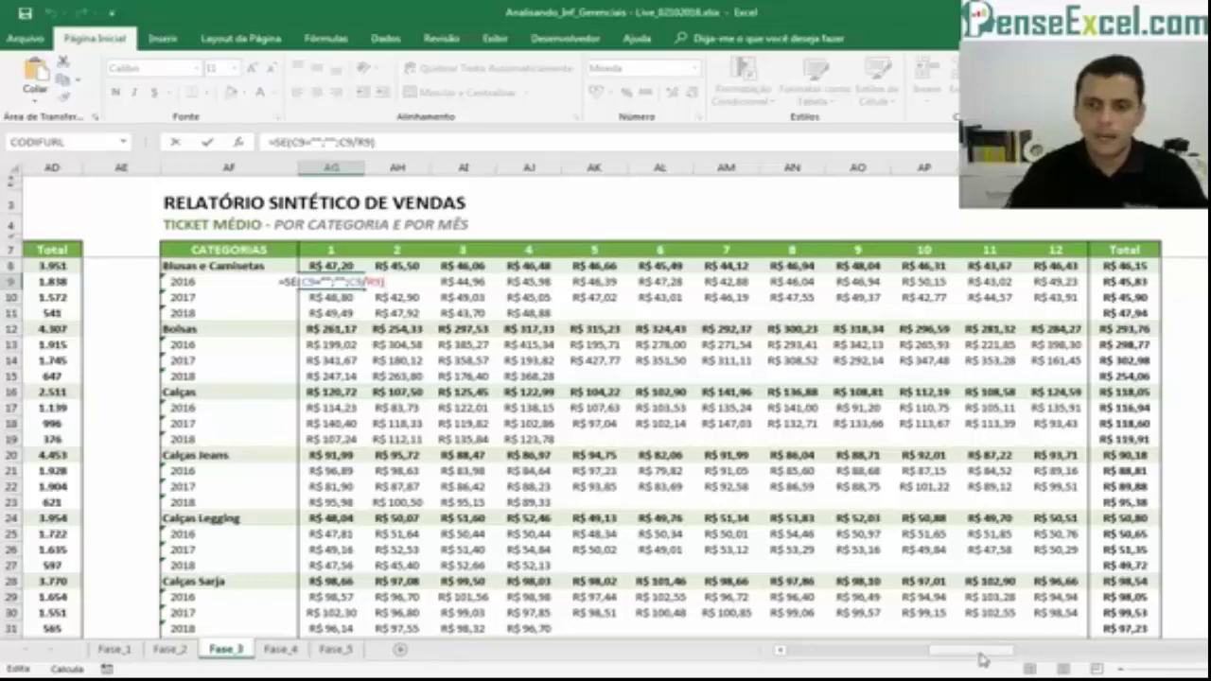
left_click_drag(982, 660, 954, 655)
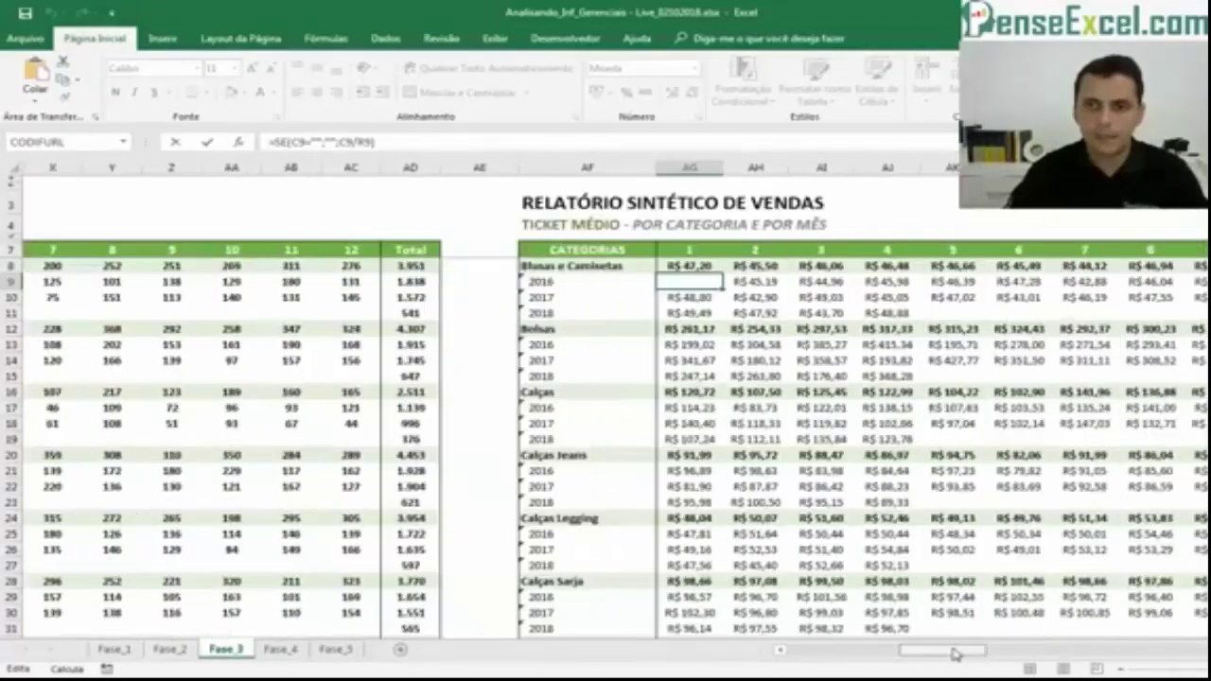
key("Escape")
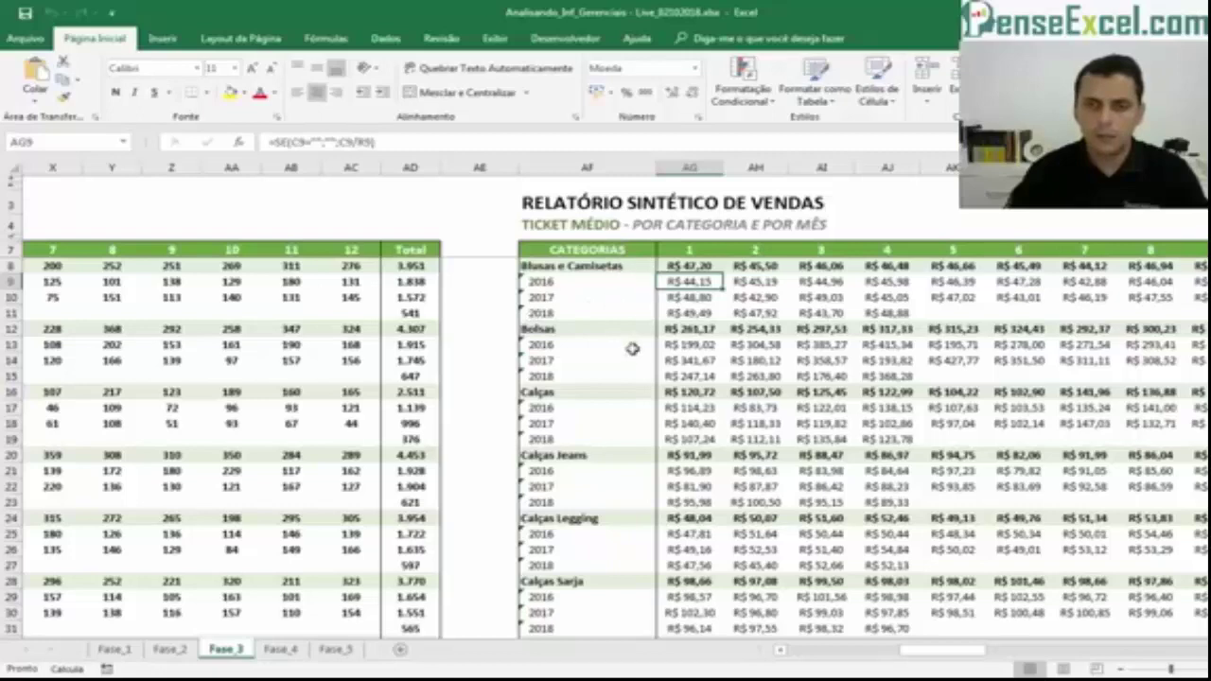
- Follow the Blusas e Camisetas 2016 row past the TICKET MÉDIO table to the POR ESTADO E POR ANO tables
key("Right")
key("Right")
key("Right")
key("Right")
key("Right")
key("Right")
key("Right")
key("Right")
key("Right")
key("Right")
key("Right")
key("Right")
key("Right")
key("Right")
key("Right")
key("Right")
key("Right")
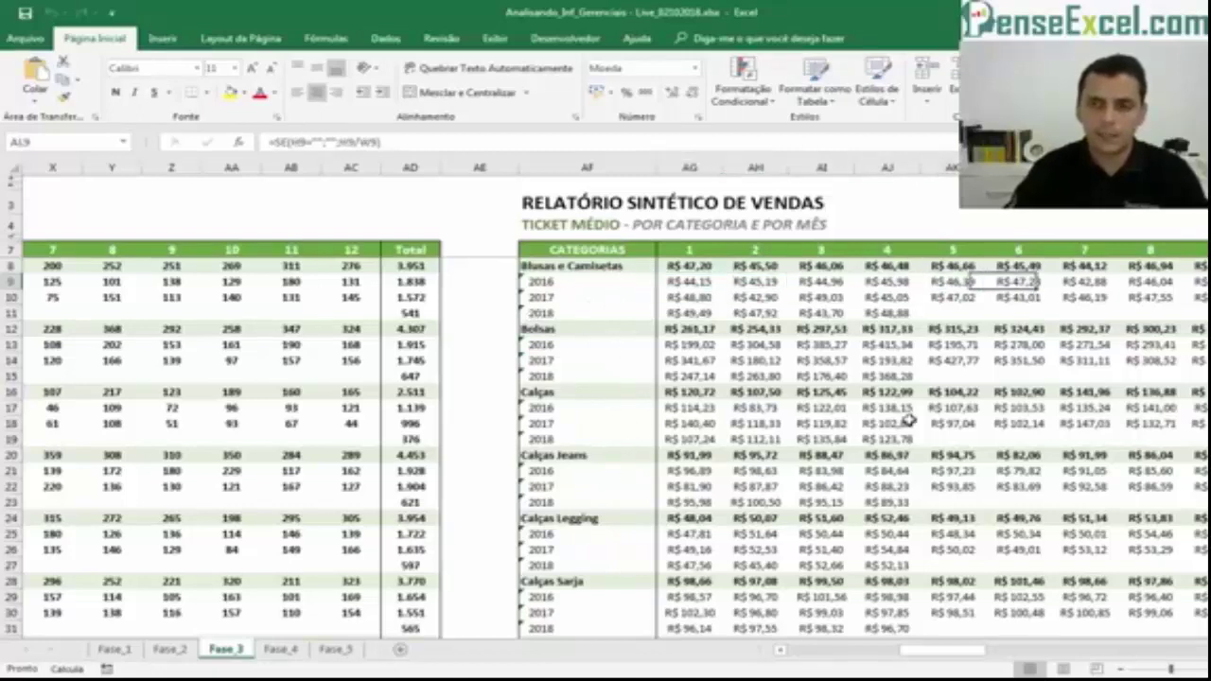
key("Right")
key("Right")
key("Right")
key("Right")
key("Right")
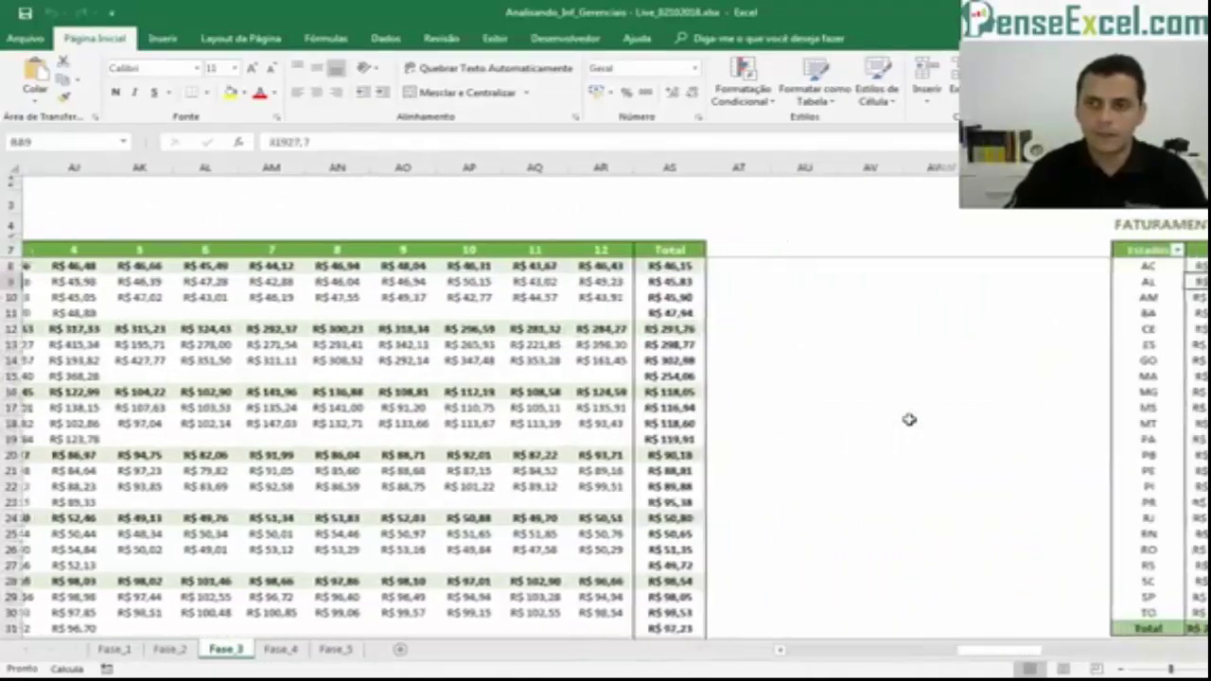
key("Right")
key("Right")
key("Right")
key("Right")
key("Right")
key("Right")
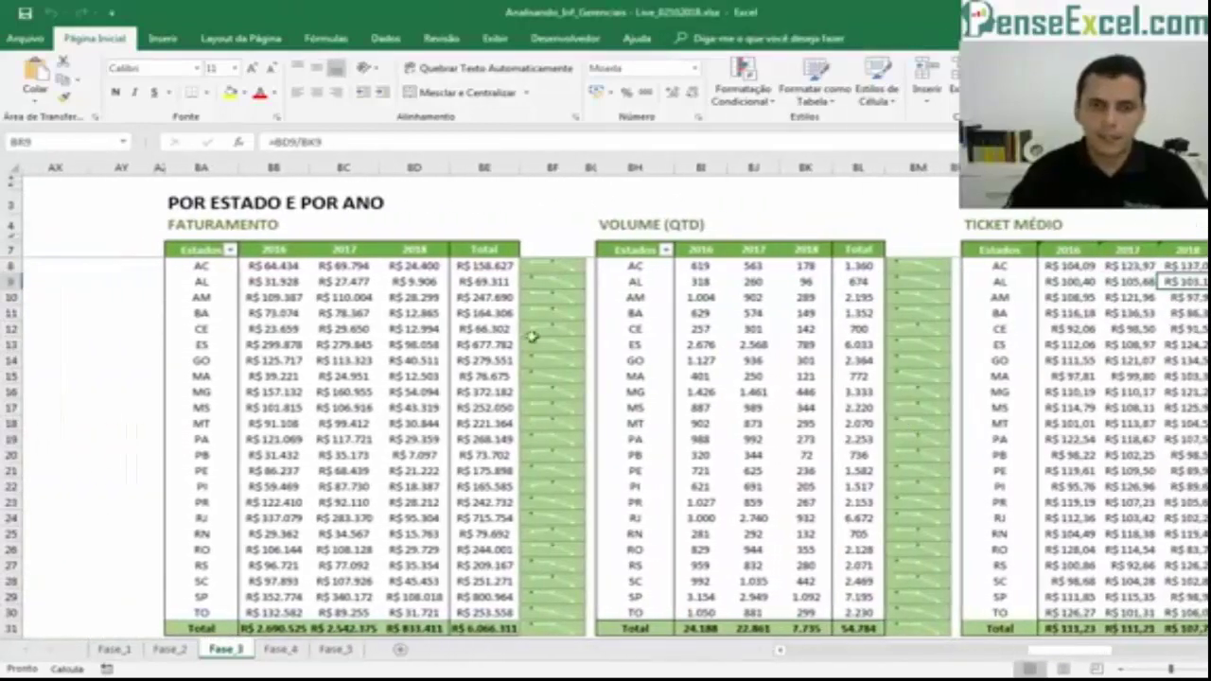
- Examine the 2016 to 2018 figures by state in FATURAMENTO, its Total column, and the yearly figures in VOLUME (QTD)
left_click_drag(270, 268, 414, 612)
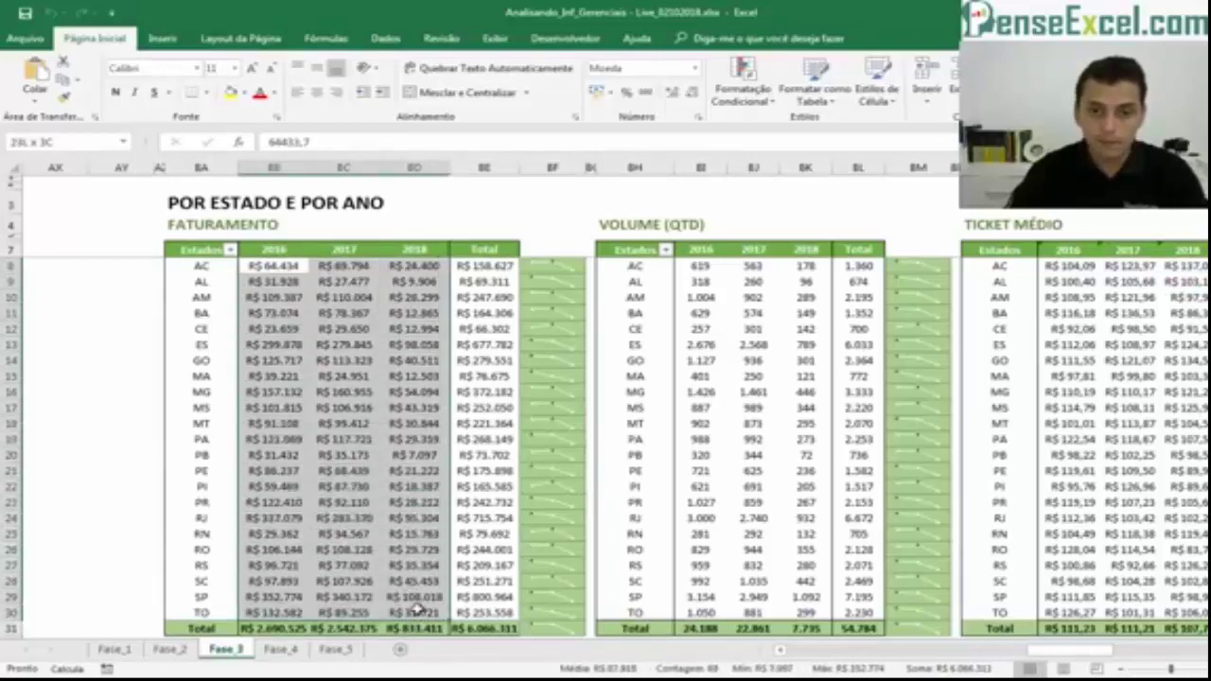
left_click_drag(477, 267, 472, 347)
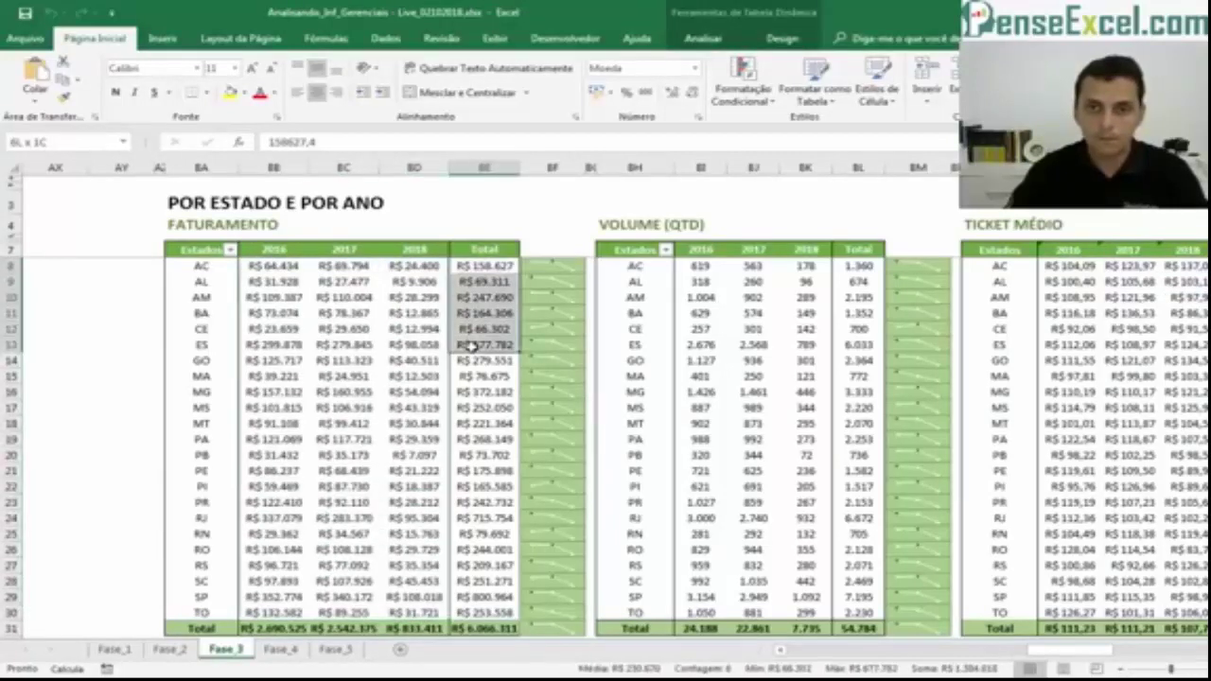
left_click(784, 324)
left_click_drag(700, 266, 816, 607)
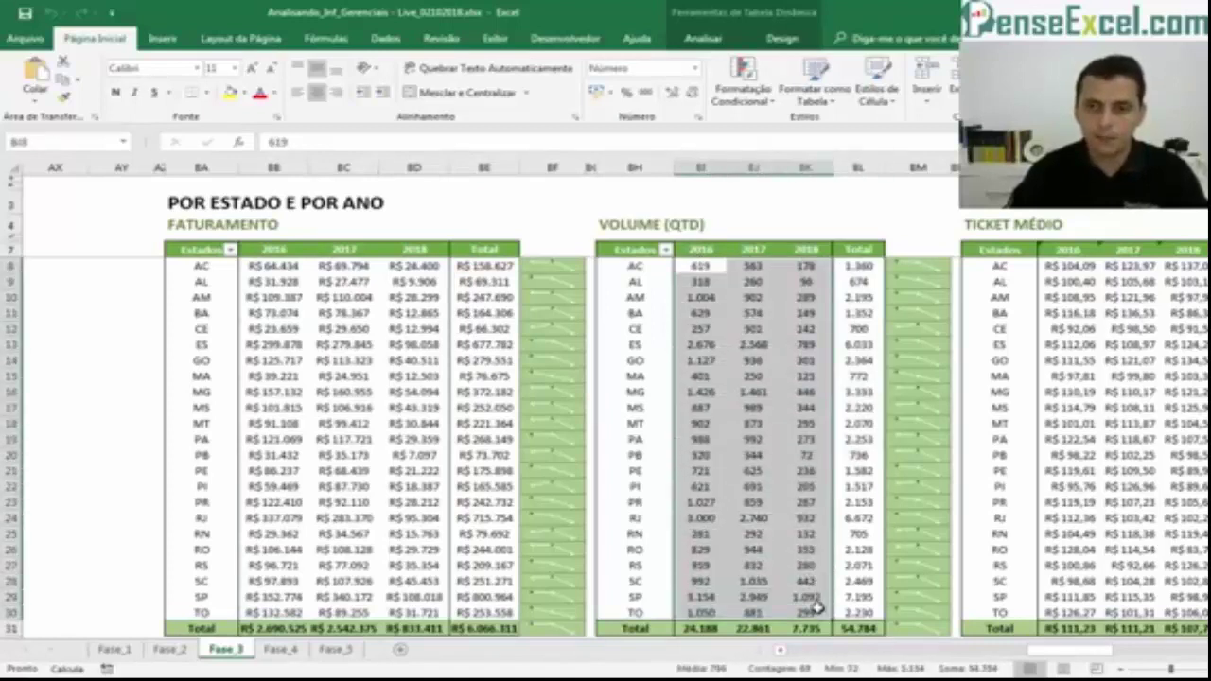
- Follow the AC row from the VOLUME (QTD) total to the Total column of the state TICKET MÉDIO table
left_click(851, 266)
key("Right")
key("Right")
key("Right")
key("Right")
key("Right")
key("Right")
key("Right")
key("Right")
key("Right")
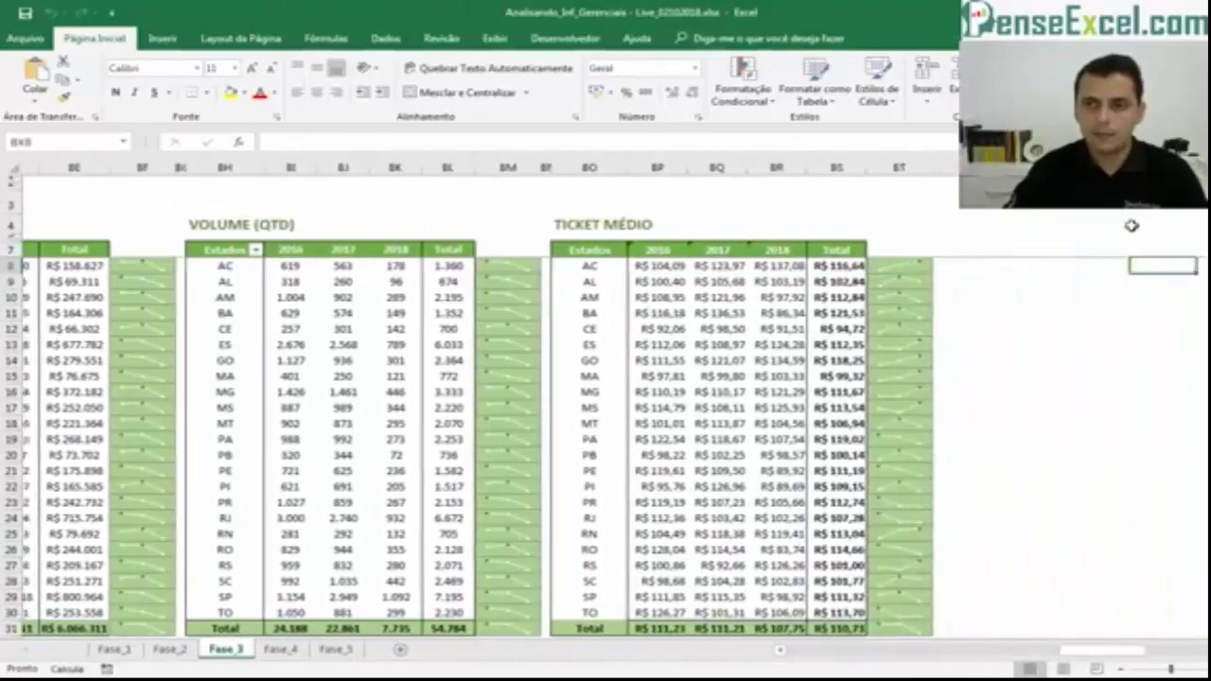
key("Left")
key("Left")
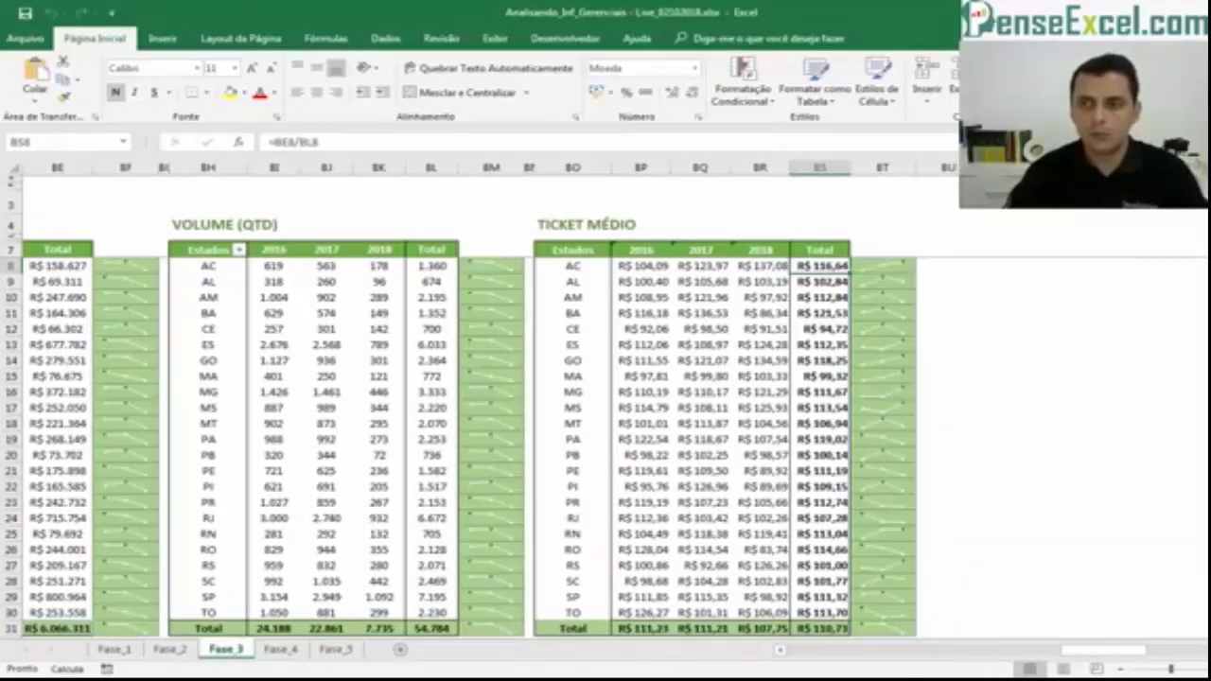
- Go to the % CRESCIMENTO POR ESTADO block and inspect the FATURAMENTO growth formula for AC
left_click_drag(1135, 653, 1198, 652)
left_click(410, 266)
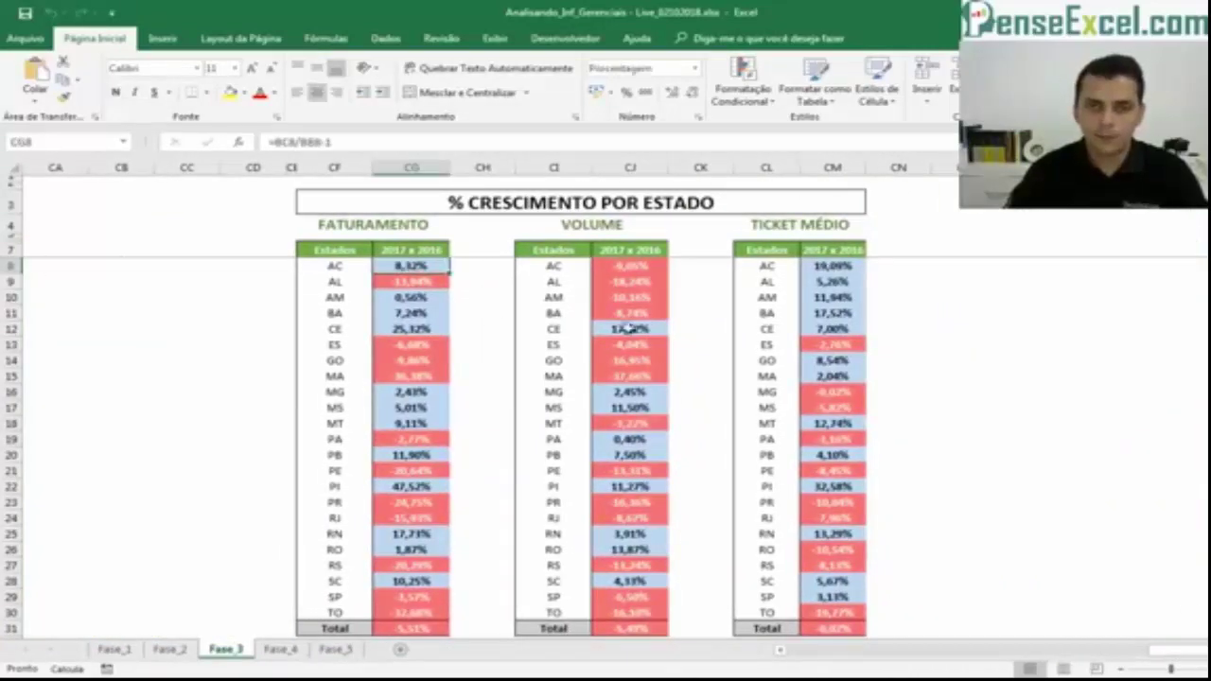
key("F2")
left_click_drag(1167, 658, 1022, 662)
key("Escape")
- Inspect the 2017 x 2016 growth formula for AC in the VOLUME table of % CRESCIMENTO POR ESTADO
key("Right")
key("Right")
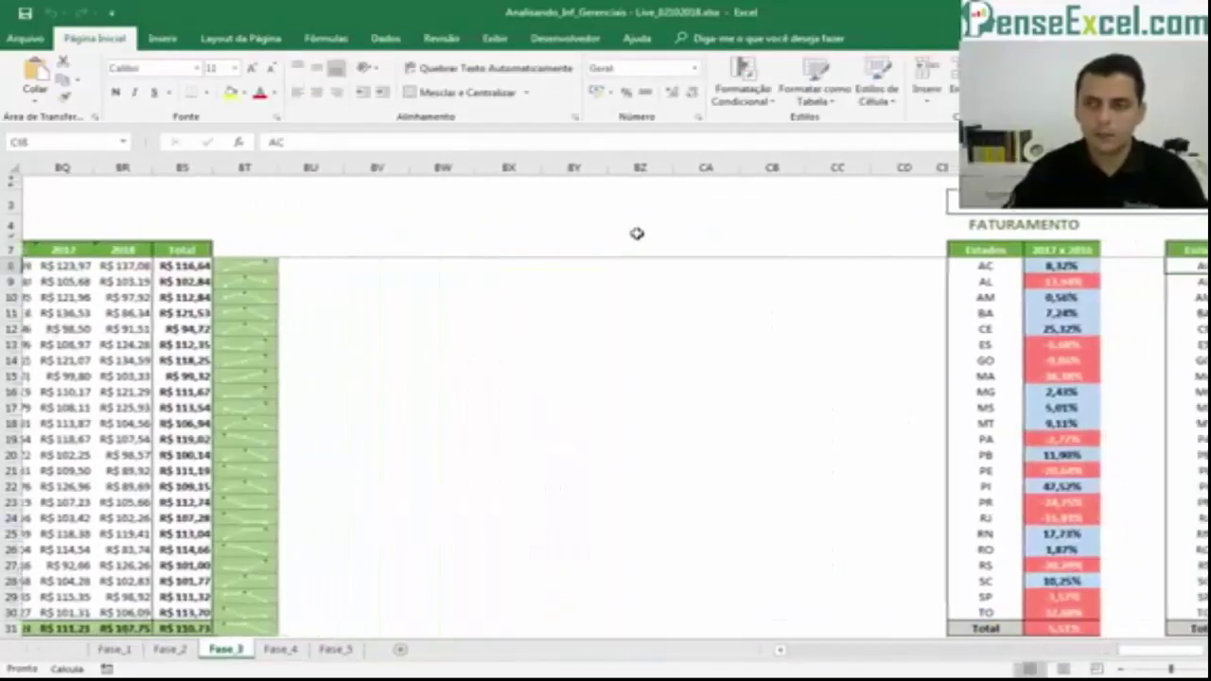
key("Right")
key("F2")
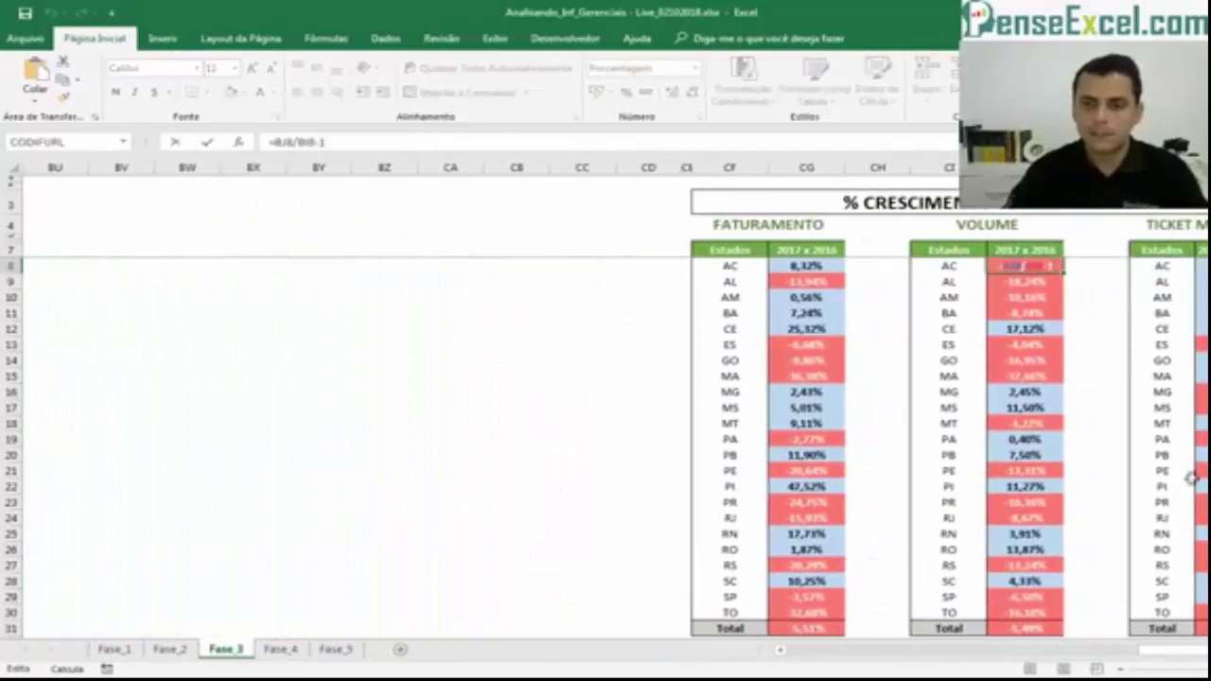
left_click(1203, 655)
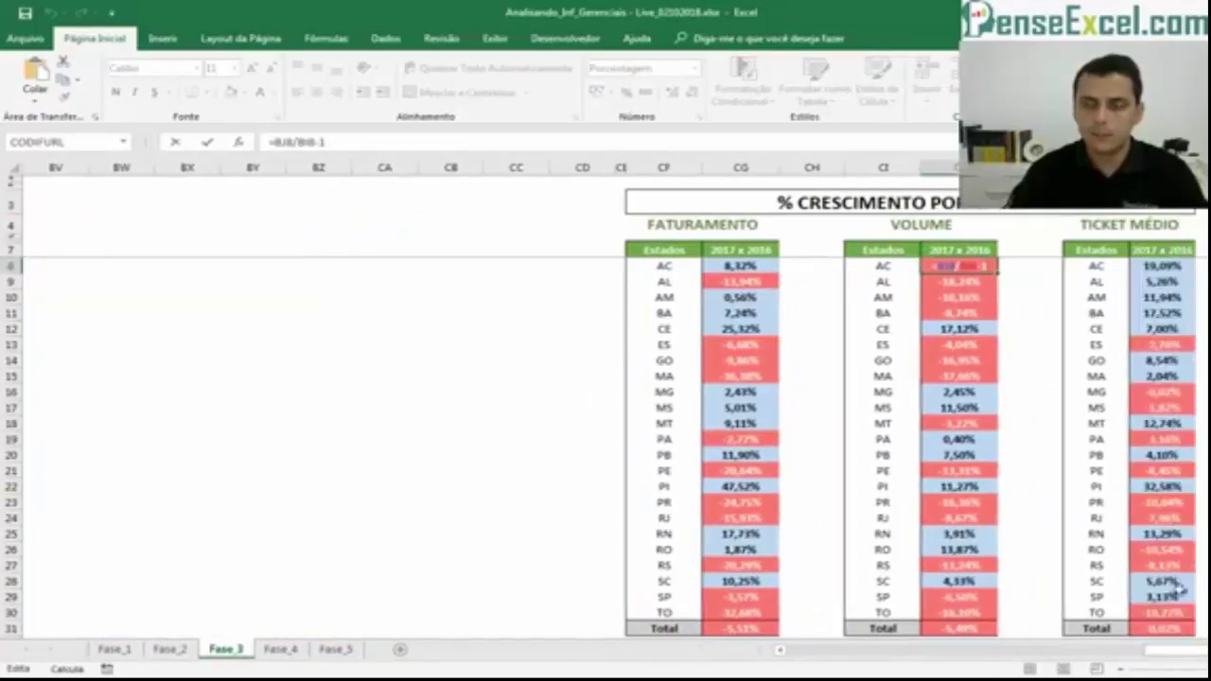
key("Escape")
- Inspect the TICKET MÉDIO growth formula for AC and bring the whole % CRESCIMENTO POR ESTADO block into view
key("Right")
key("Right")
key("Right")
key("F2")
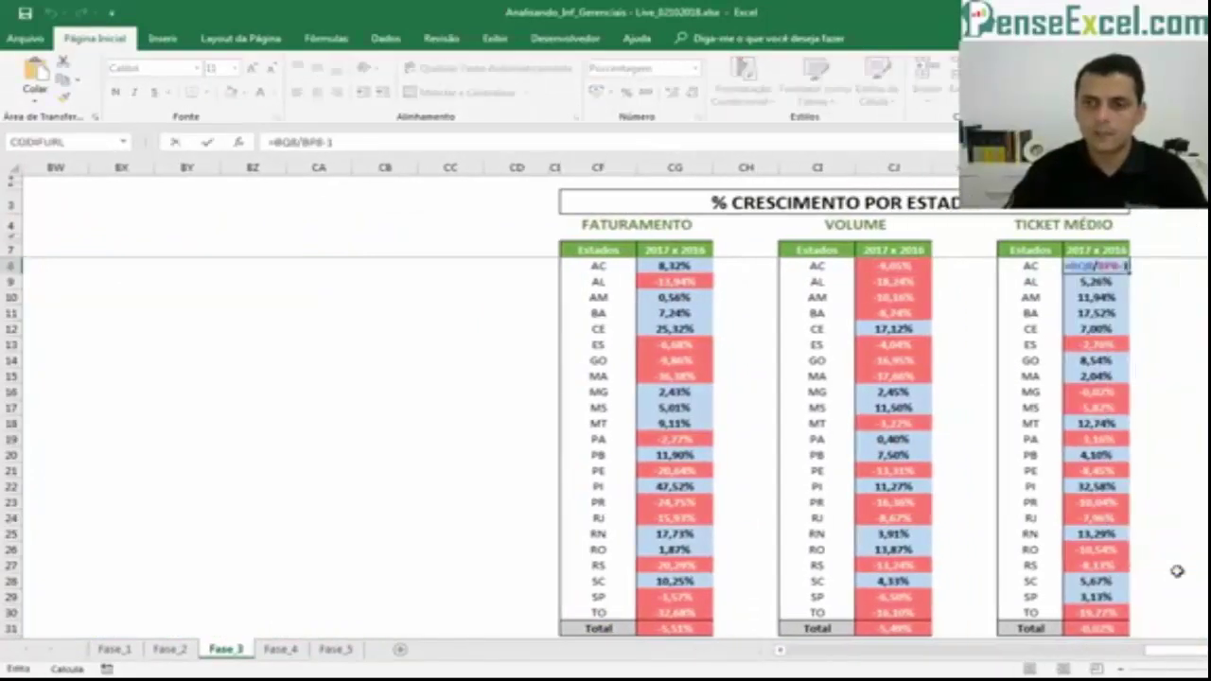
left_click_drag(1182, 651, 1105, 649)
key("Escape")
key("Right")
key("Right")
key("Right")
key("Right")
key("Right")
key("Right")
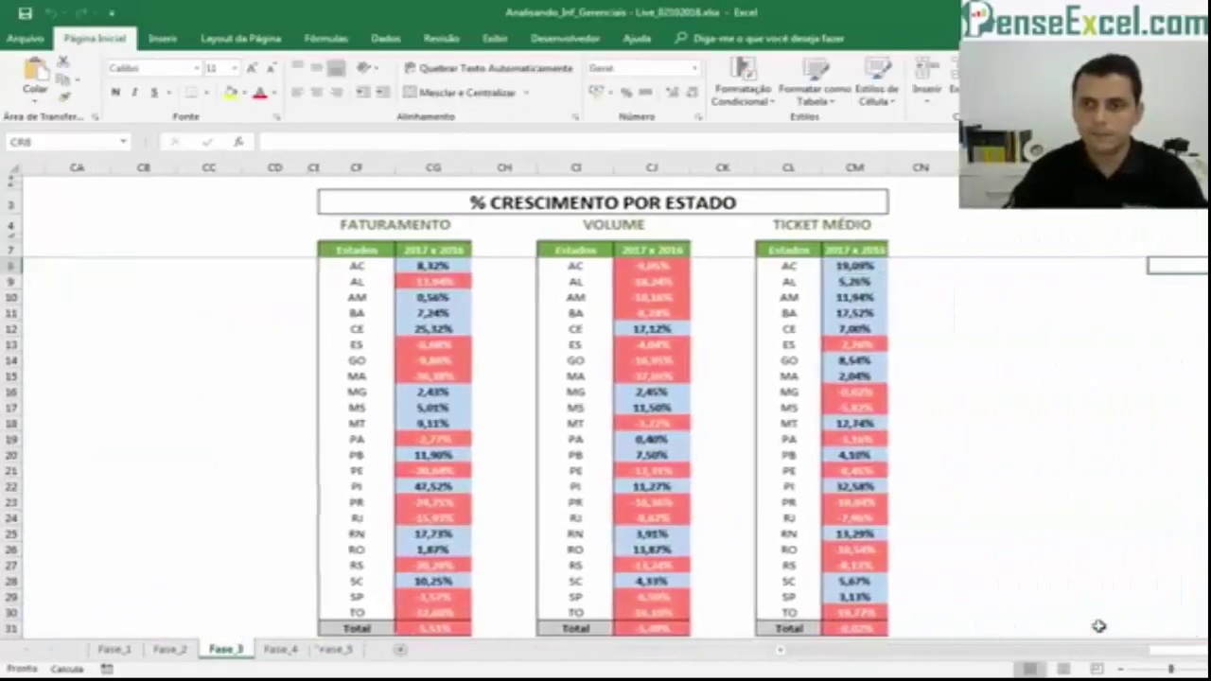
- Return to the FATURAMENTO table by category and bring its TOTAL and % CRESC. rows into view
key("Home")
scroll(939, 537, "down", 15)
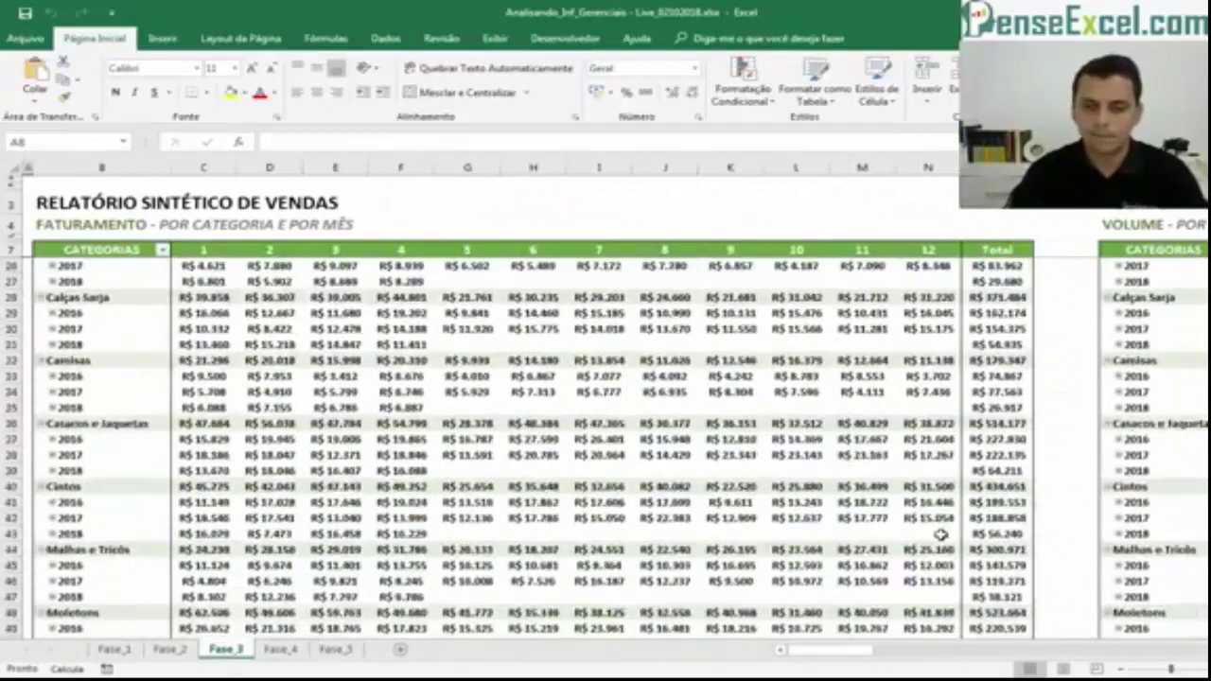
scroll(940, 536, "down", 4)
scroll(941, 532, "up", 3)
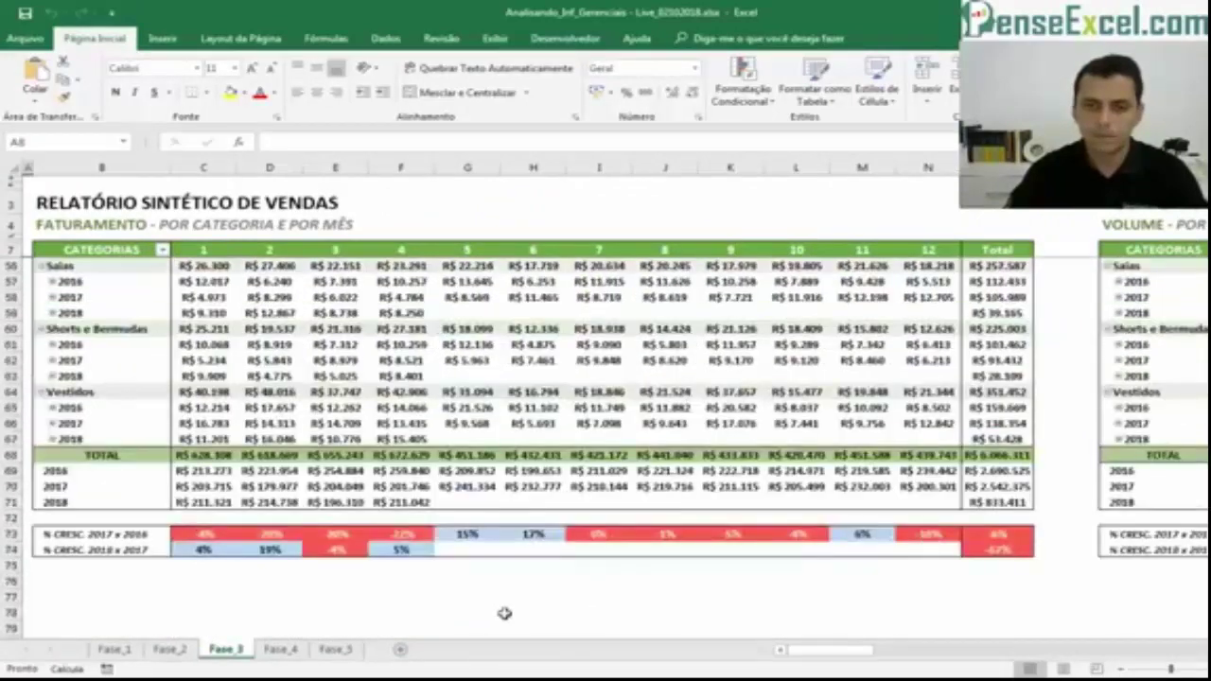
- Compare the Fase_4 sheet with Fase_3 and the analytical report in Fase_2, ending on Fase_4
left_click(275, 649)
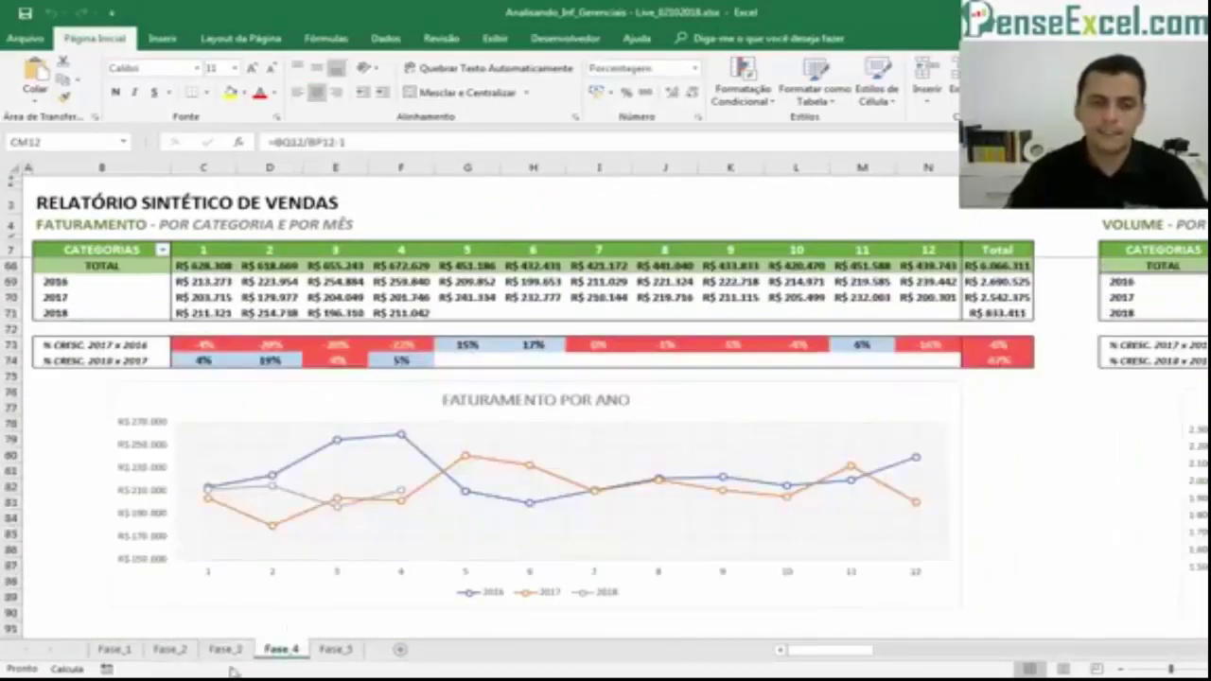
left_click(227, 650)
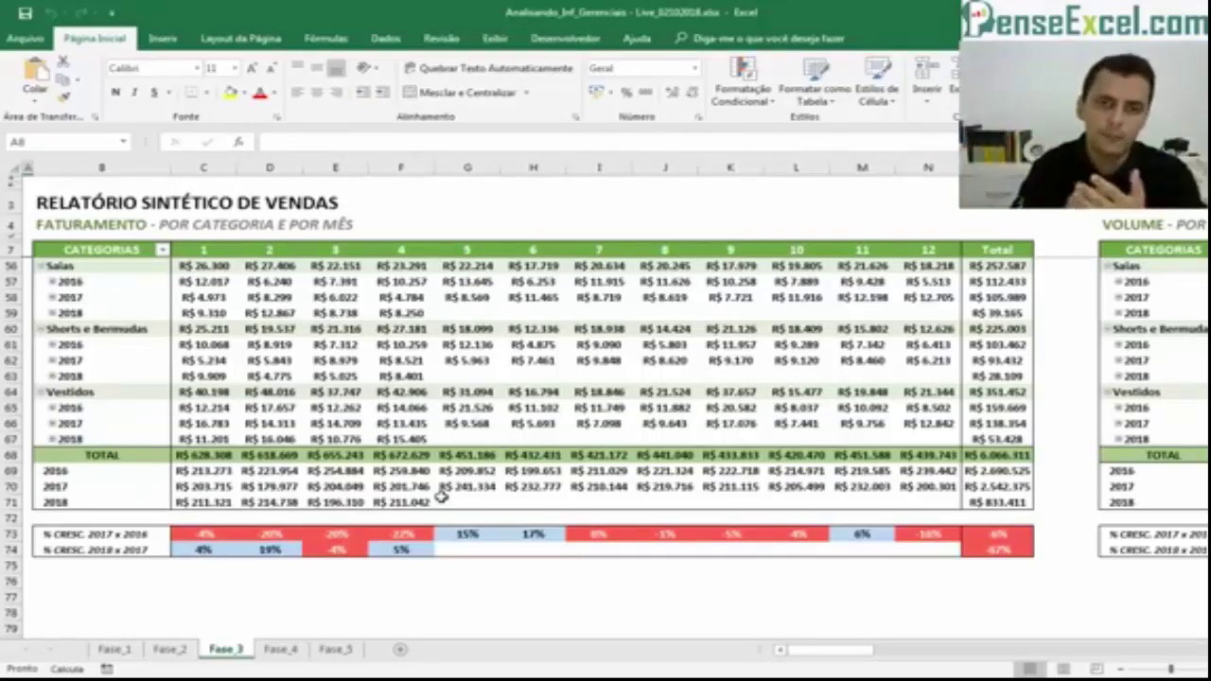
left_click(171, 649)
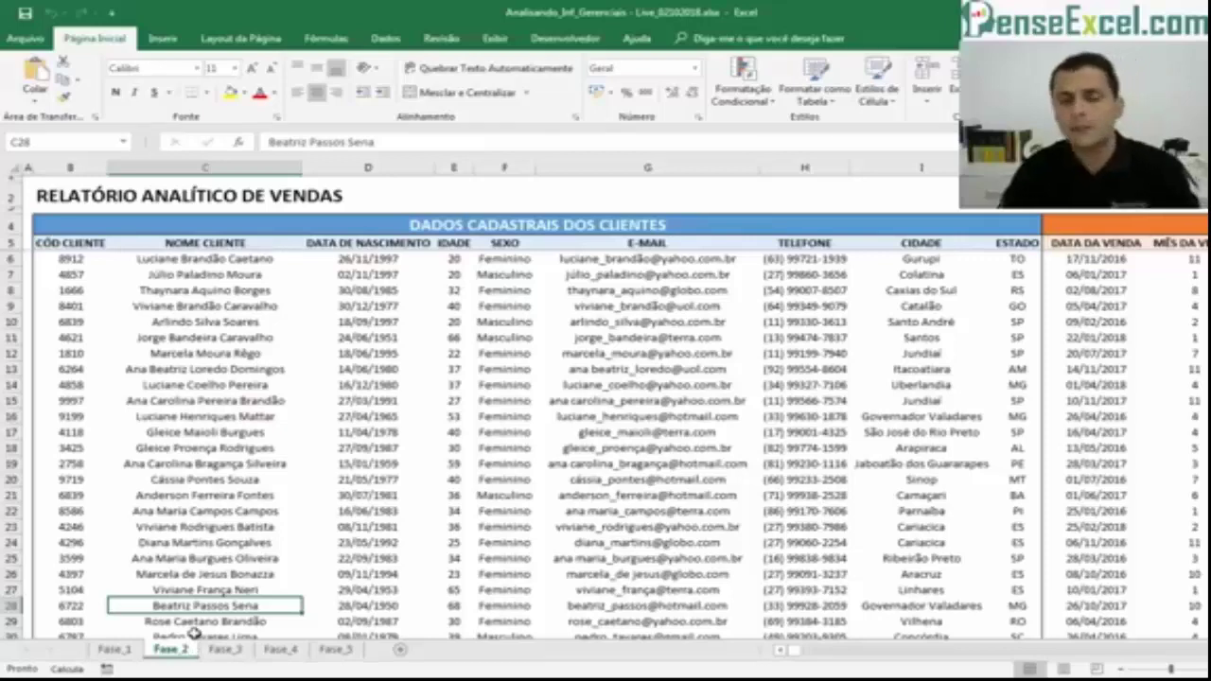
left_click(227, 649)
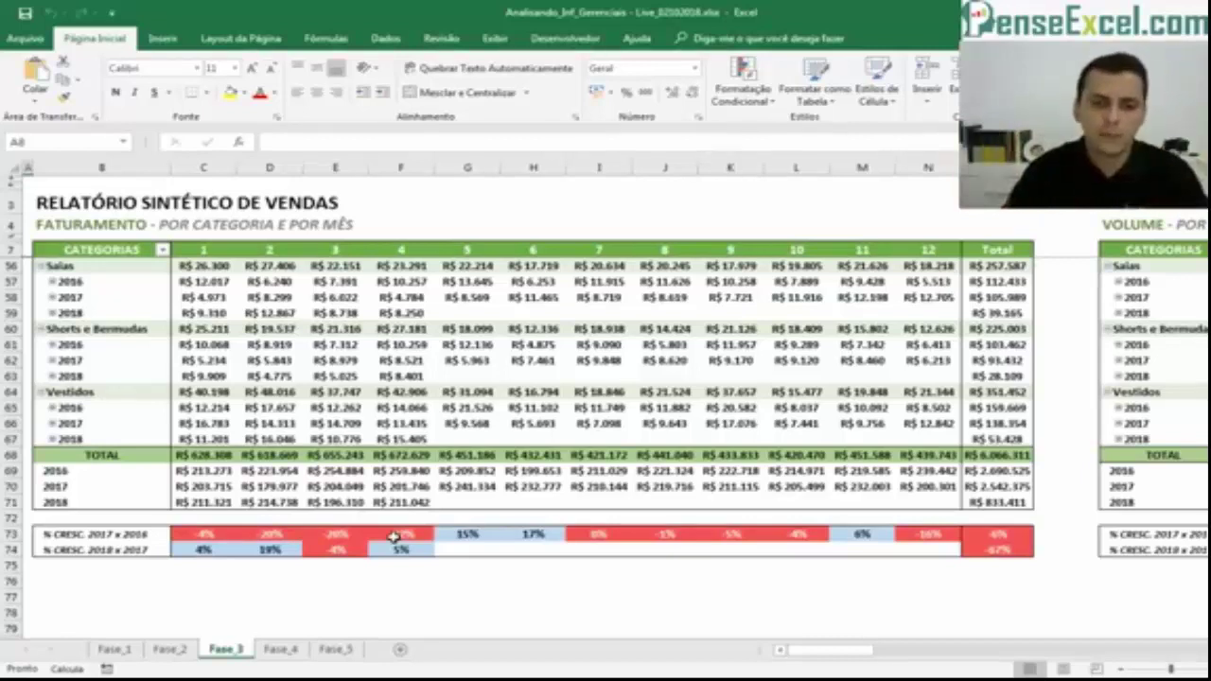
left_click(281, 649)
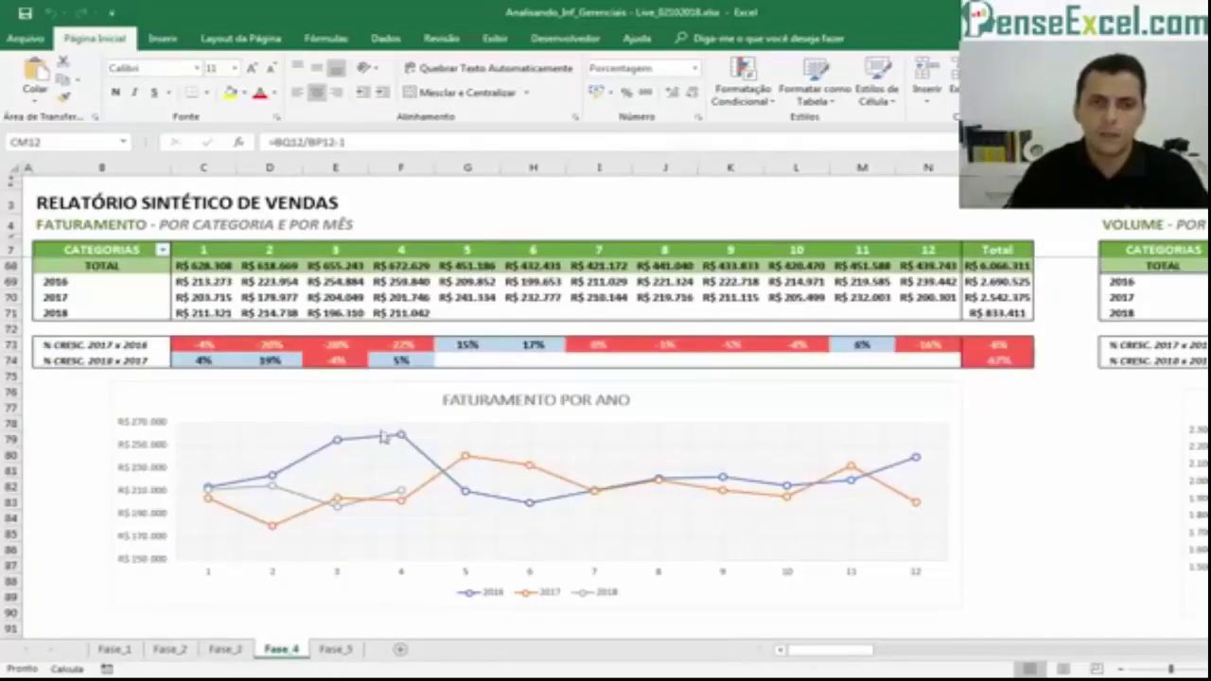
- Examine the FATURAMENTO totals in Fase_4, the source range of the FATURAMENTO POR ANO chart and the month 8 growth formula
left_click(413, 300)
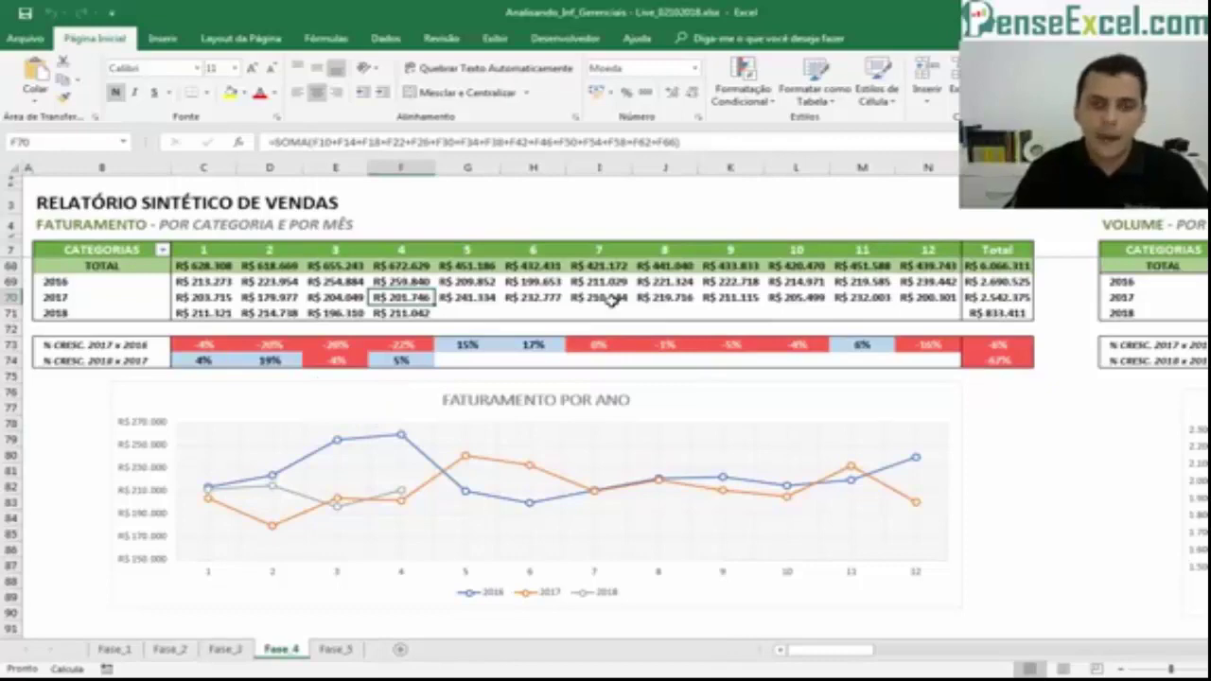
key("Page_Up")
scroll(660, 362, "down", 6)
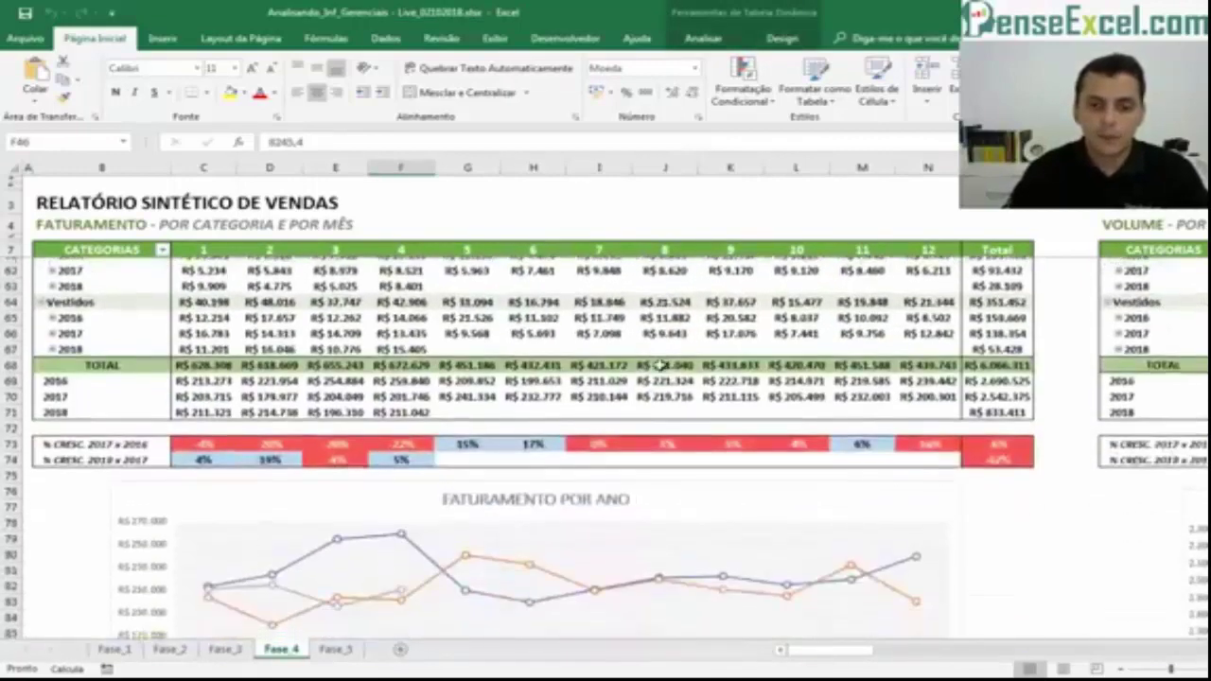
scroll(660, 362, "down", 2)
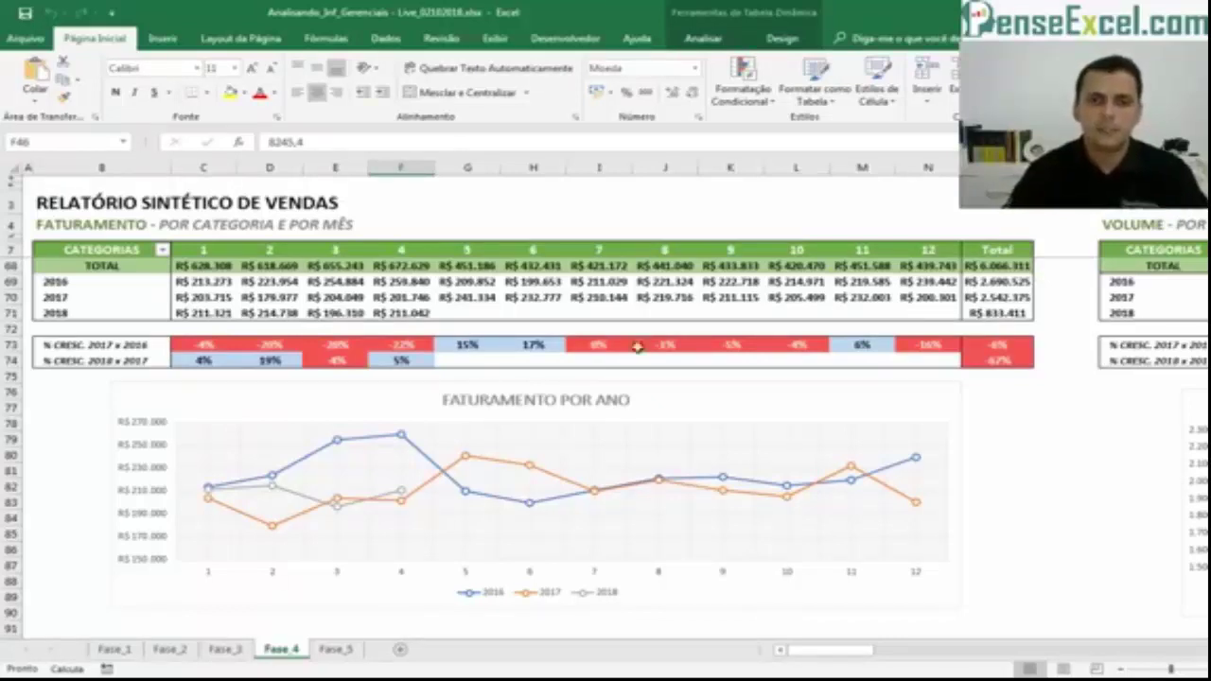
left_click(315, 405)
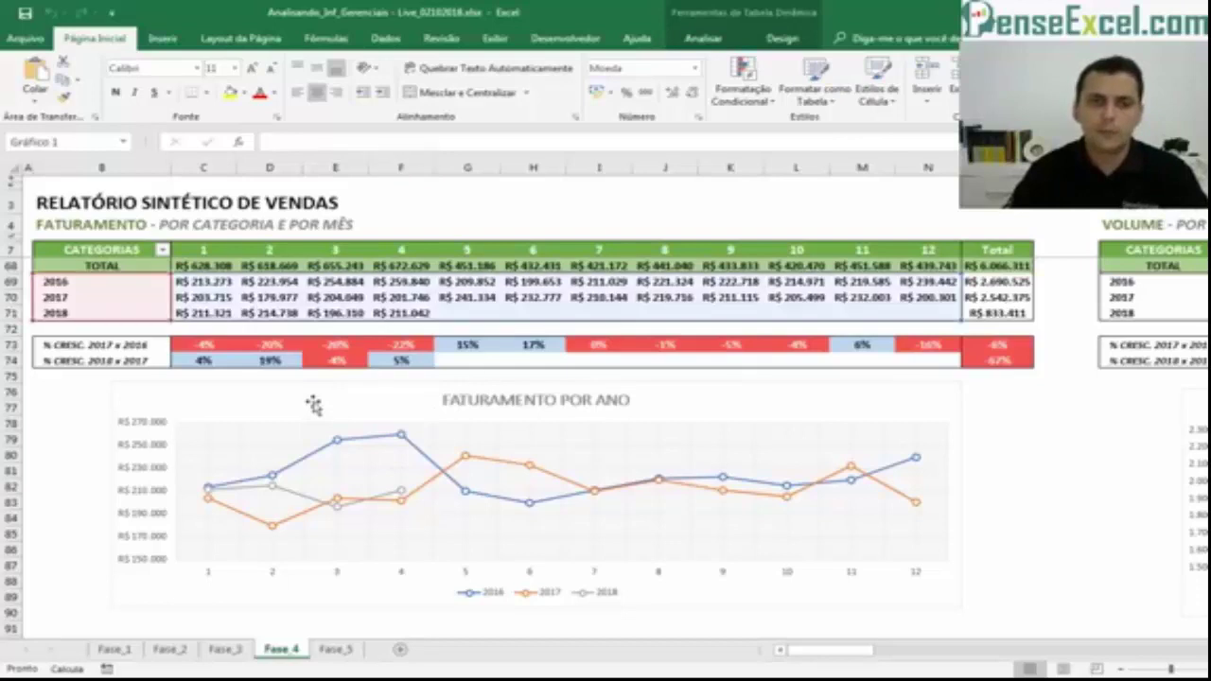
left_click(653, 348)
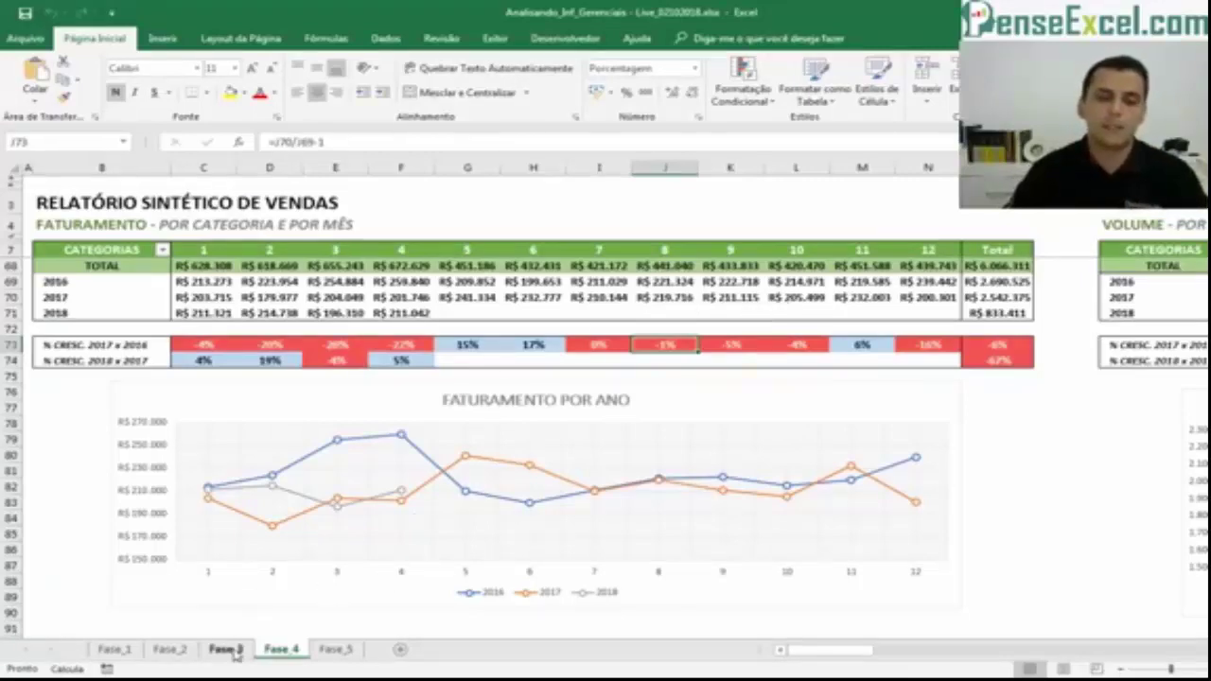
- Compare the category rows of the FATURAMENTO table with the FATURAMENTO POR ANO chart below it
scroll(301, 455, "up", 20)
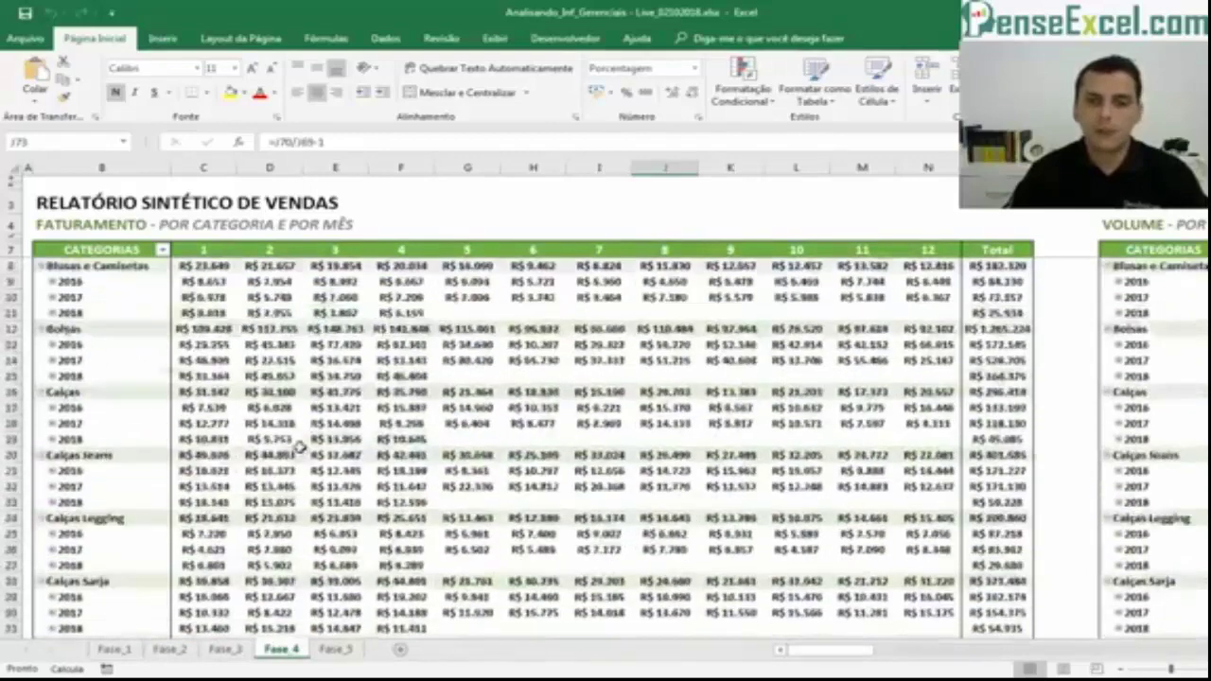
scroll(503, 403, "down", 17)
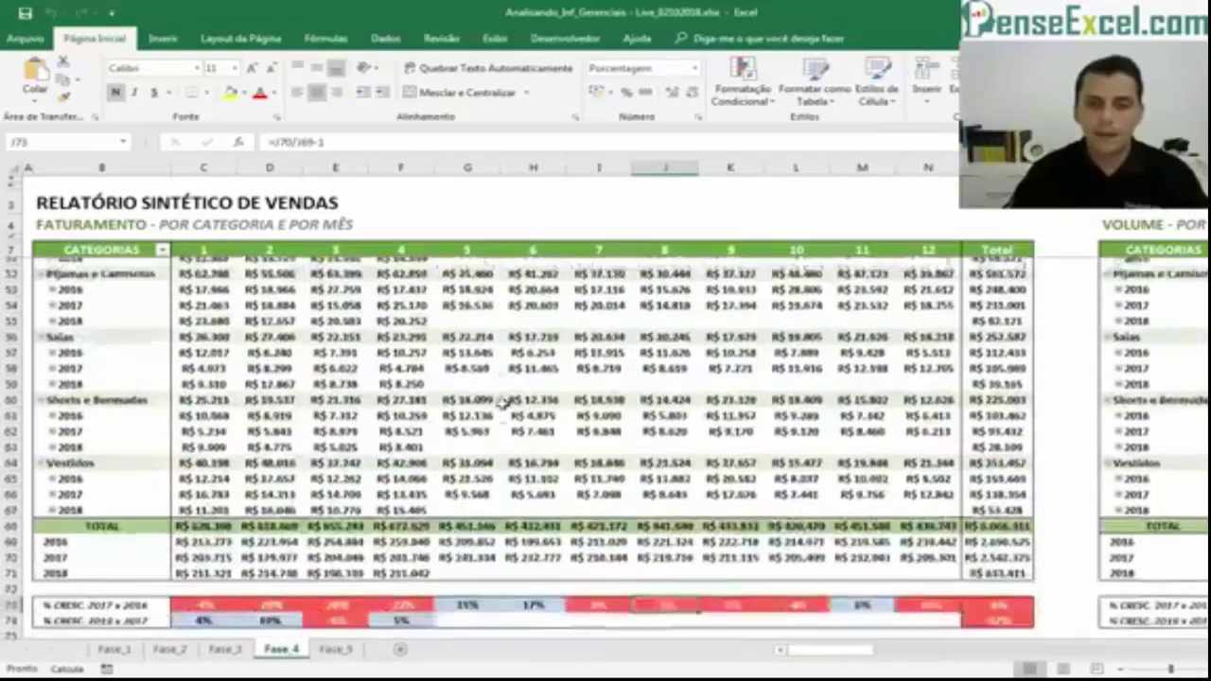
scroll(503, 403, "down", 3)
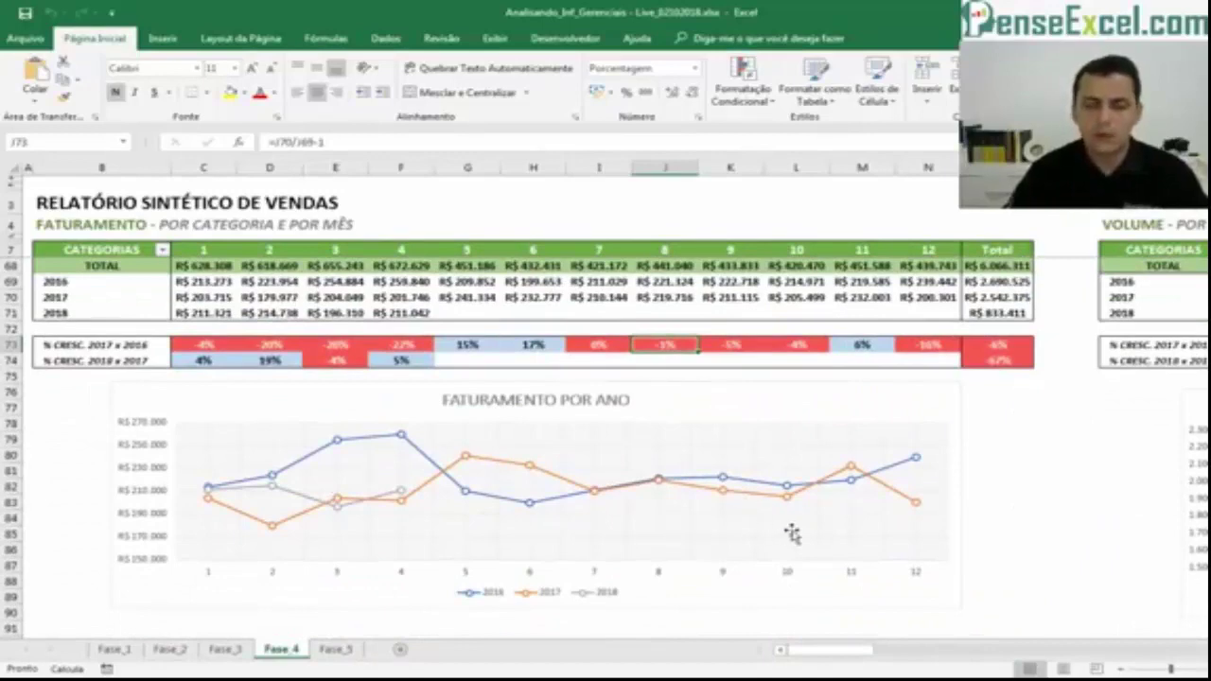
scroll(811, 460, "down", 1)
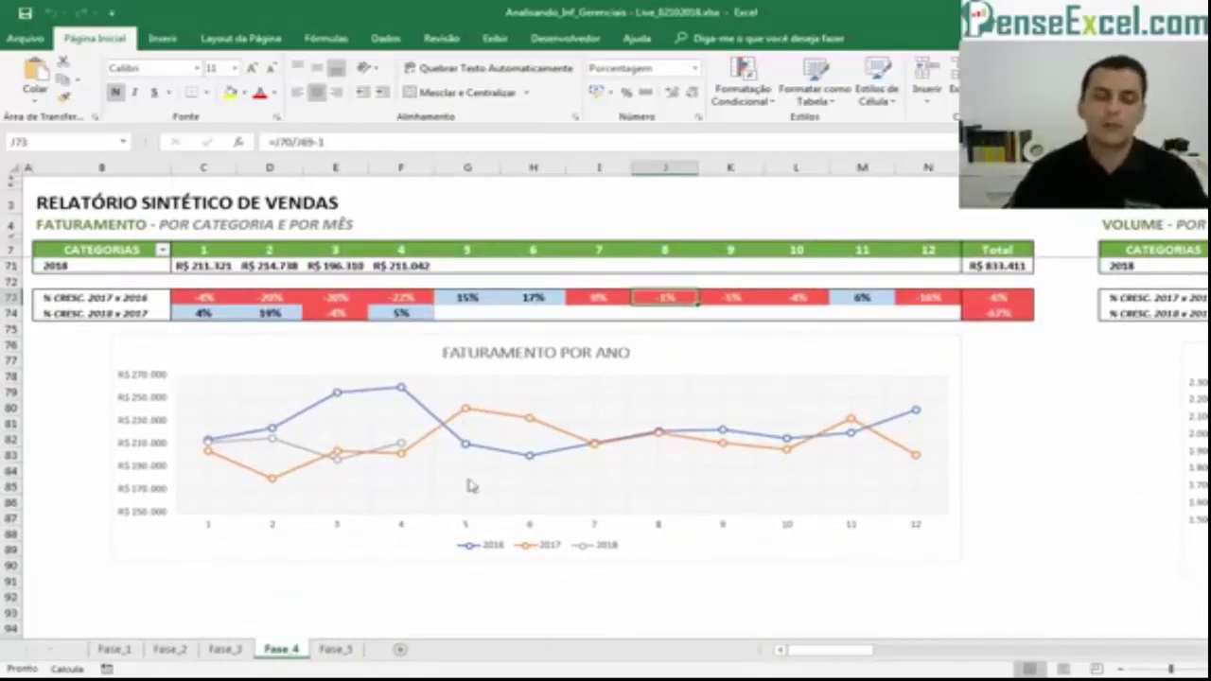
scroll(502, 360, "up", 15)
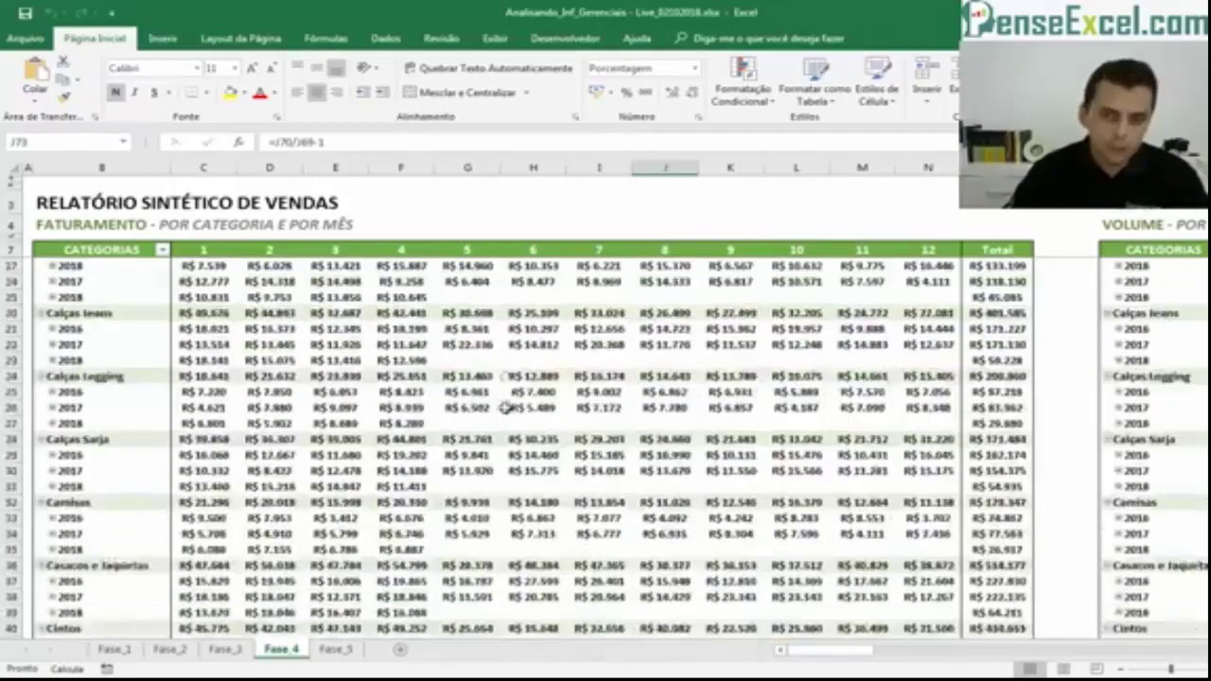
- Review the FATURAMENTO table down to its totals and show the source range of the FATURAMENTO POR ANO chart
scroll(506, 407, "up", 3)
scroll(581, 392, "down", 15)
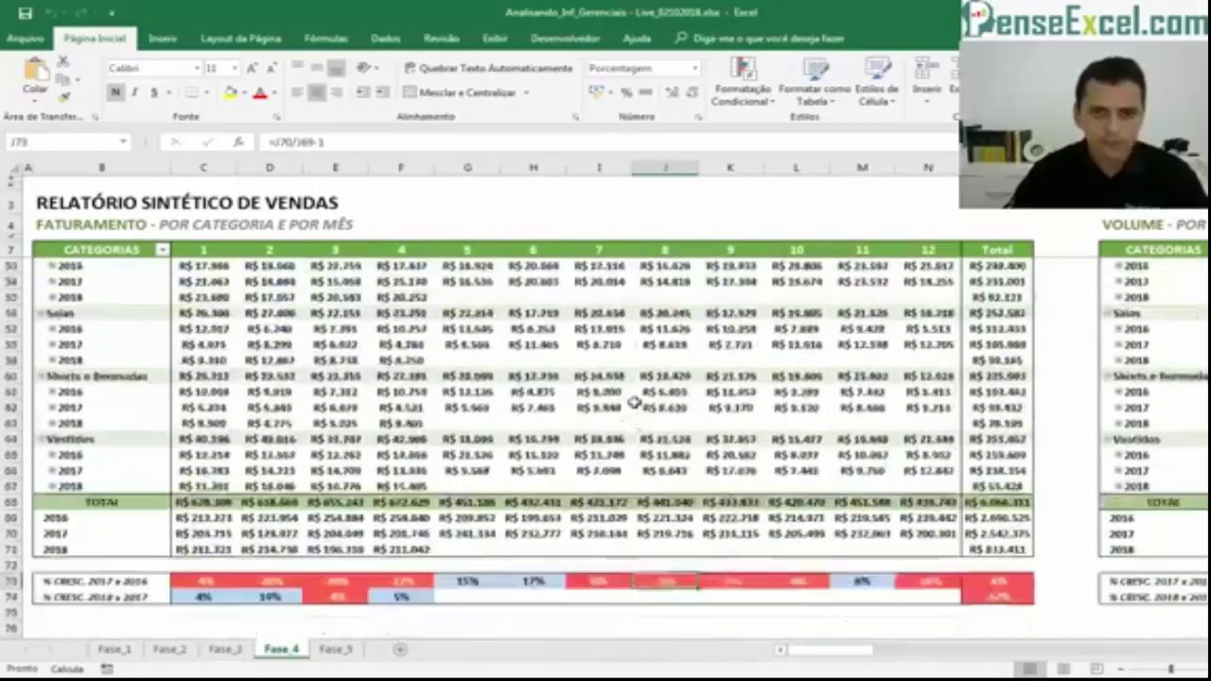
scroll(632, 402, "down", 5)
scroll(623, 449, "up", 1)
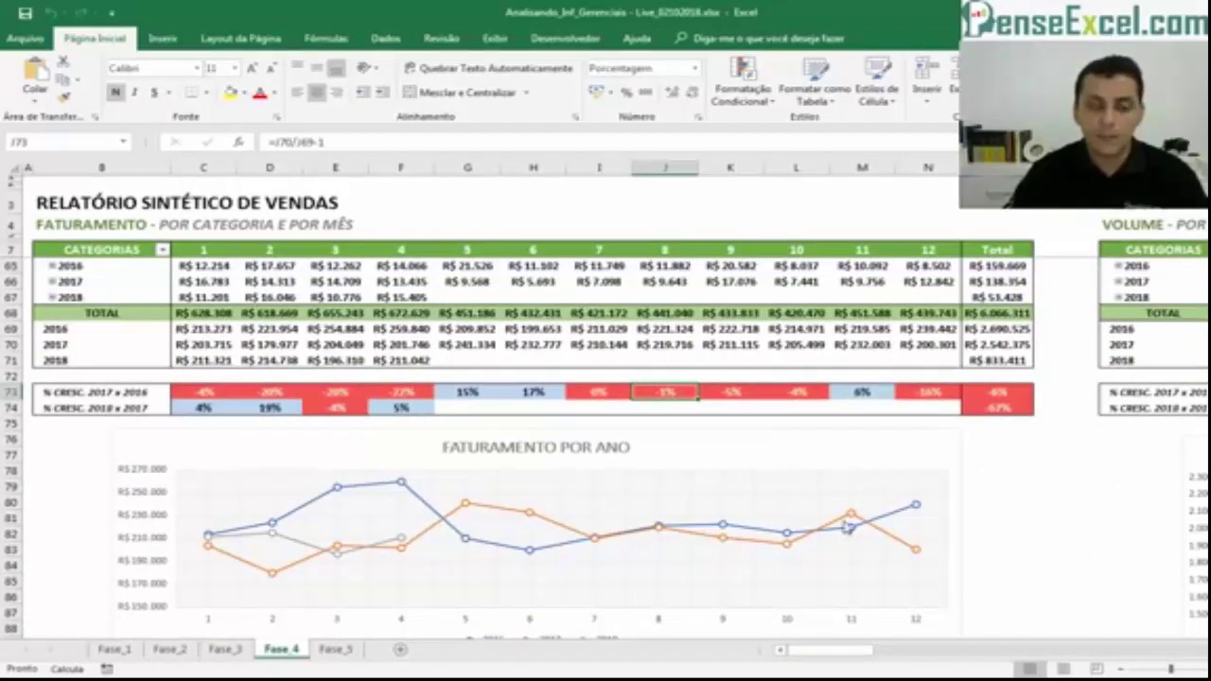
left_click(419, 497)
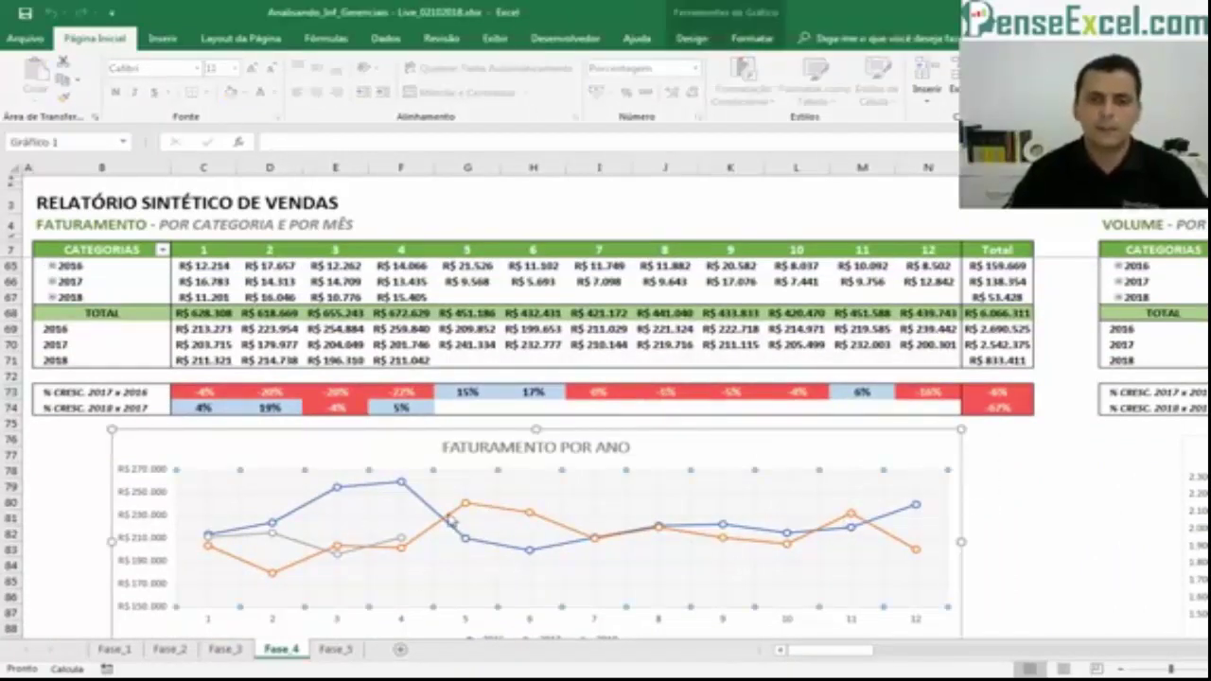
left_click(456, 474)
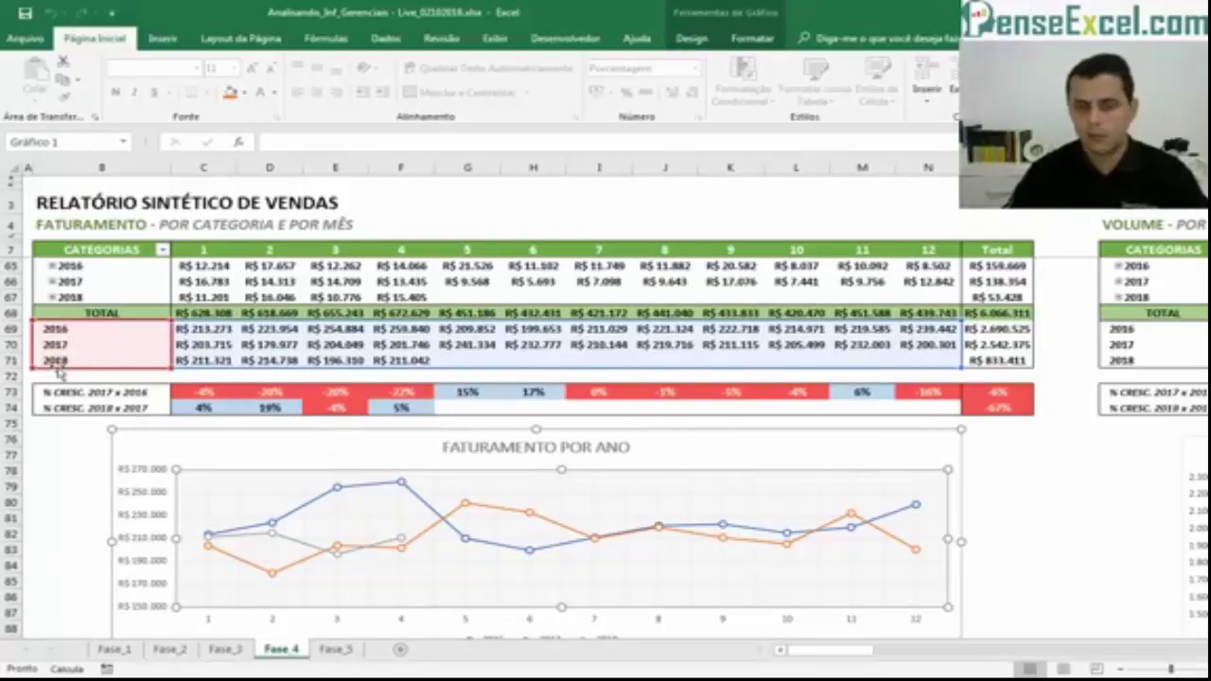
- Inspect the SOMA formulas behind the 2016 revenue totals for months 1 to 3 with the sheet enlarged
left_click(206, 329)
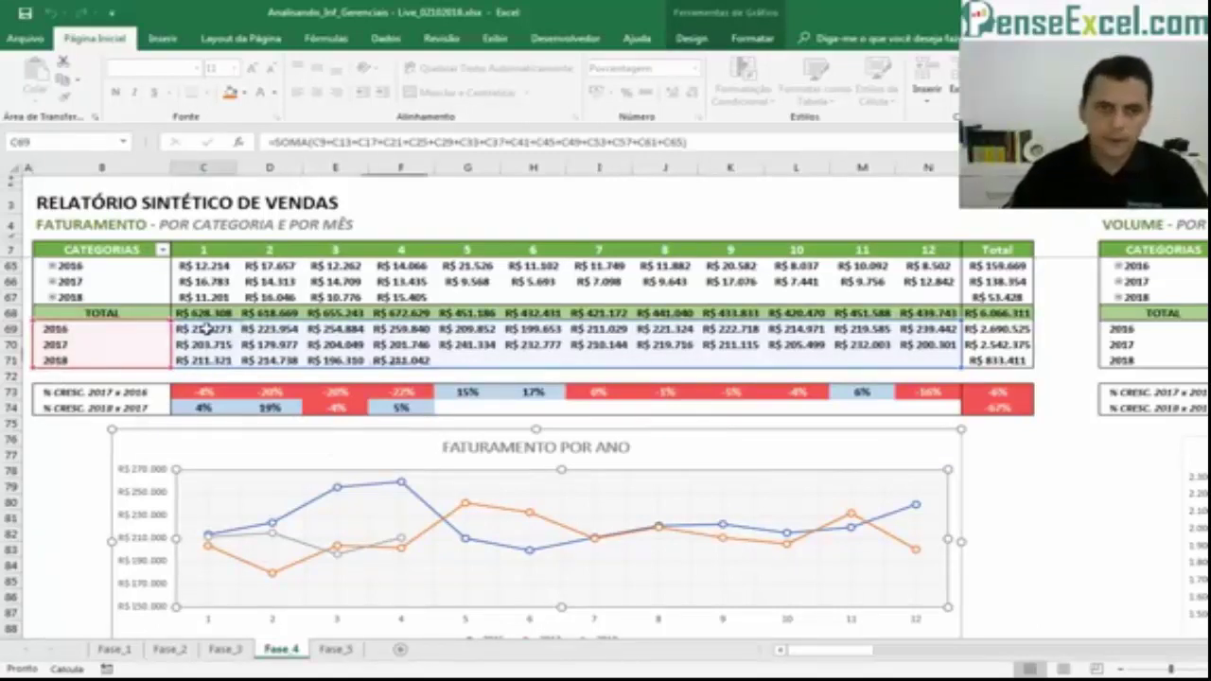
left_click(269, 328)
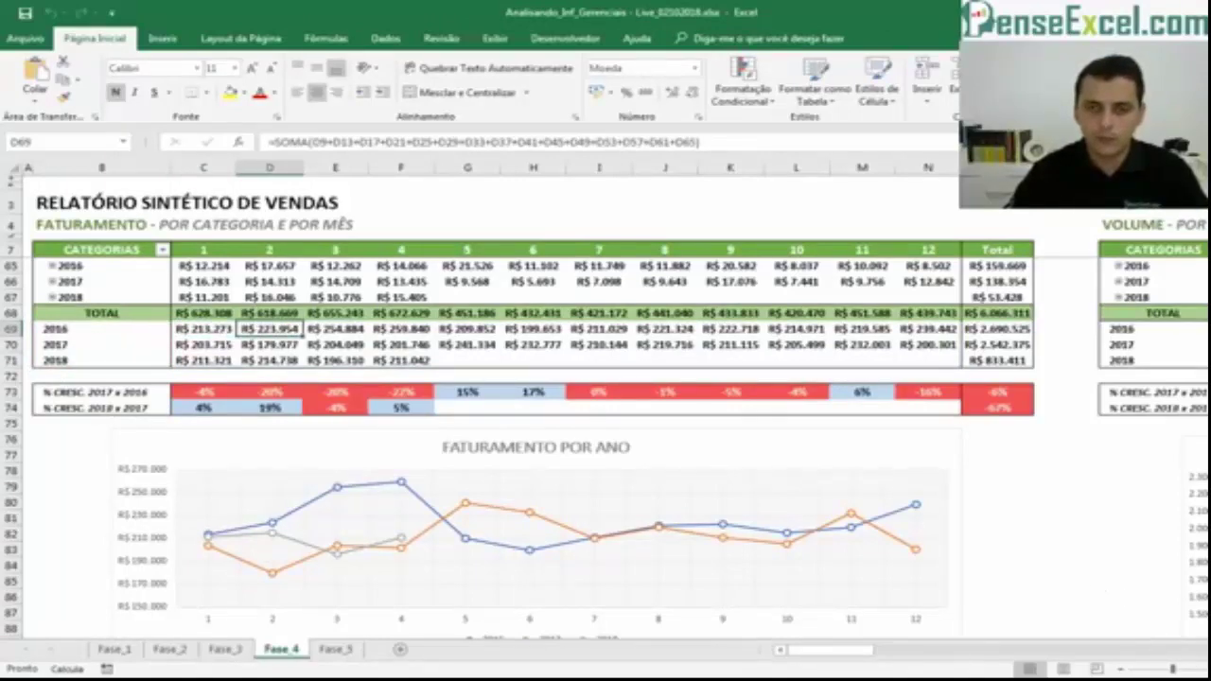
scroll(605, 397, "up", 4)
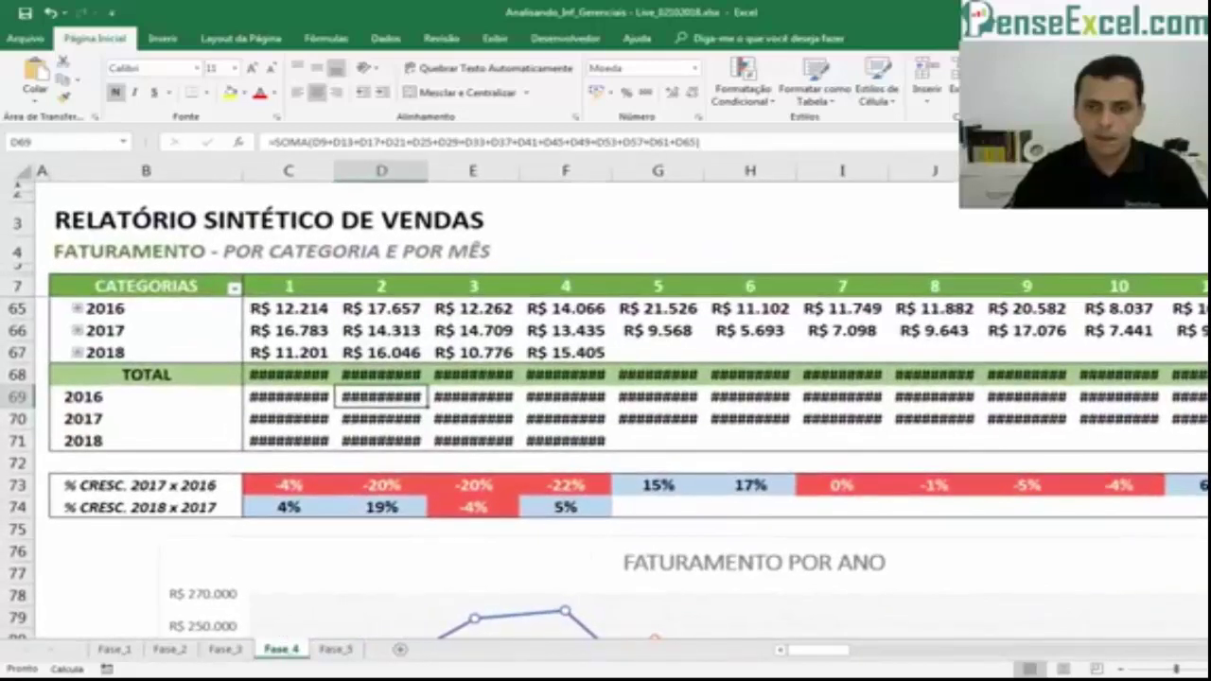
scroll(606, 397, "down", 1)
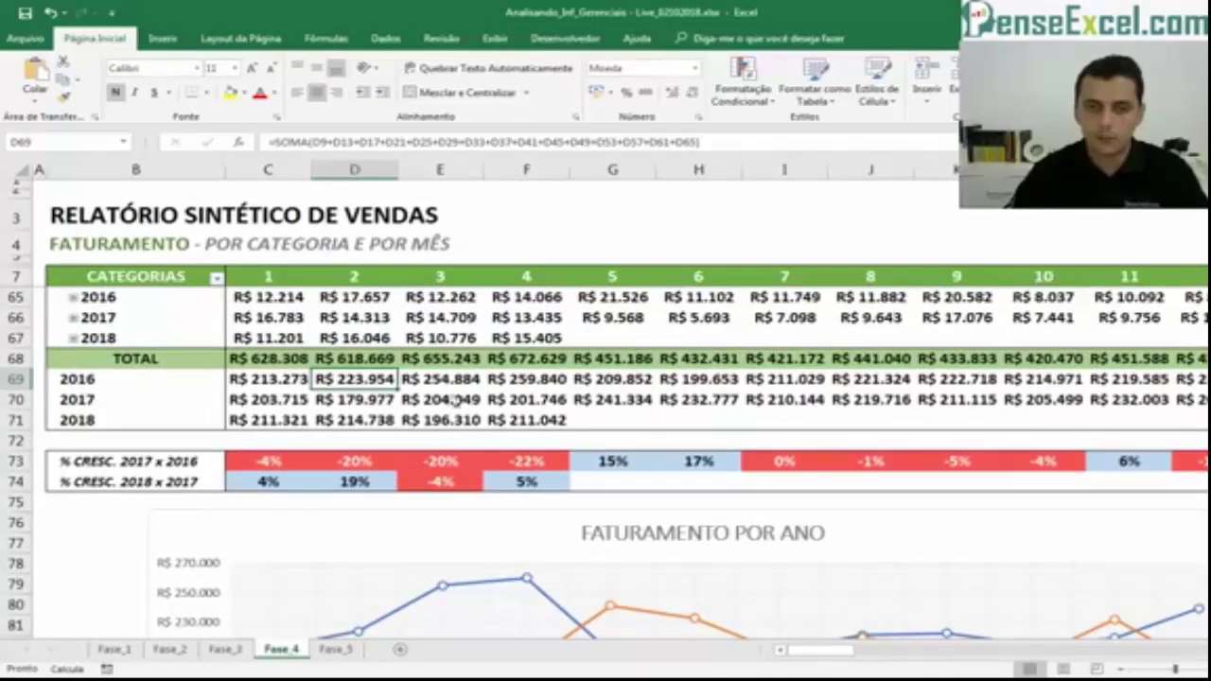
left_click(425, 379)
left_click(350, 377)
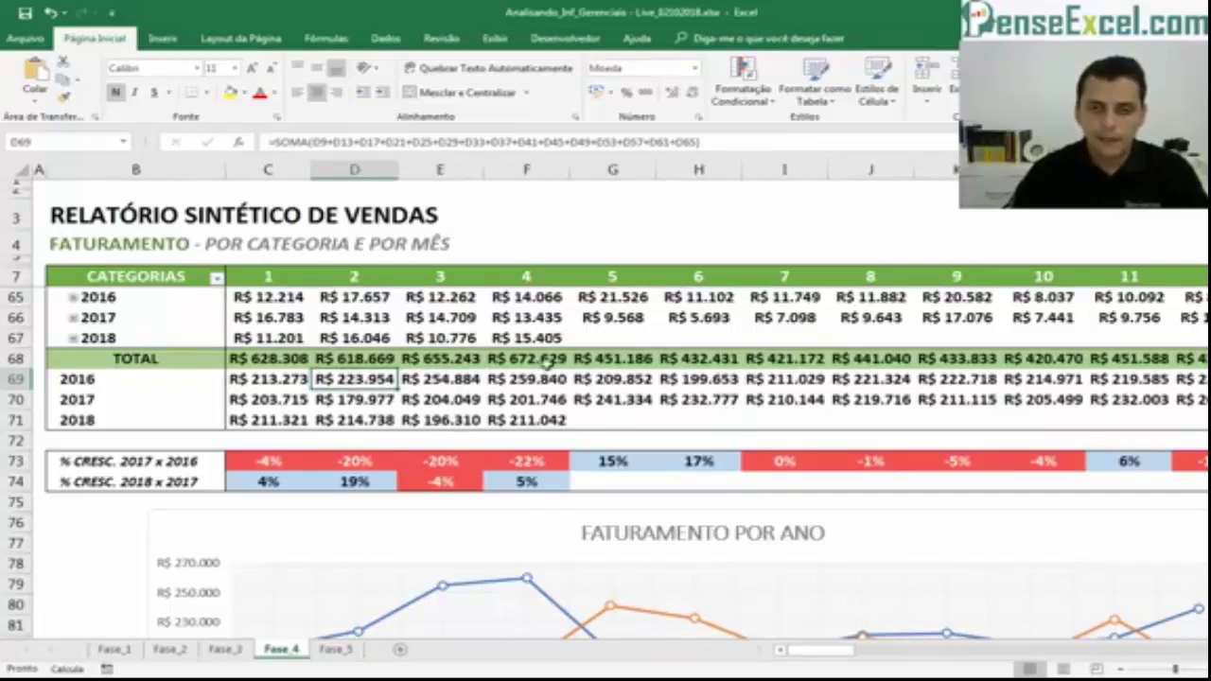
scroll(549, 363, "down", 1)
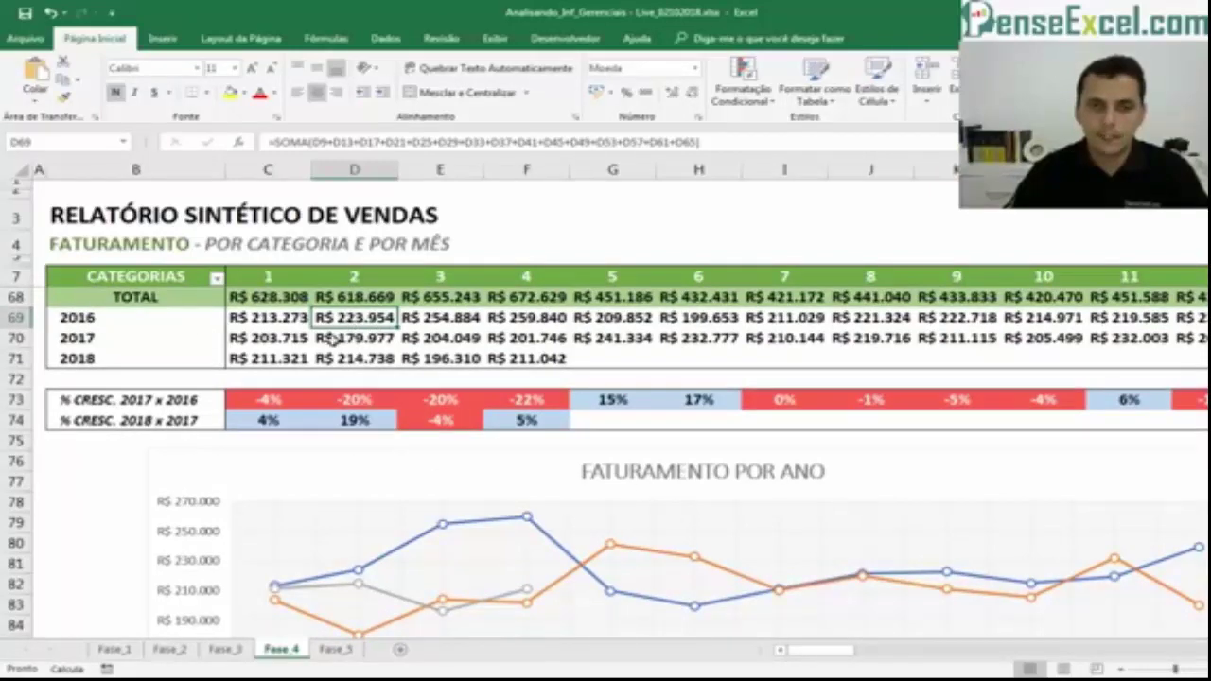
- Compare the 2016 revenue totals month by month from 1 to 6 and highlight the monthly totals for 2016, 2017 and 2018
left_click(258, 321)
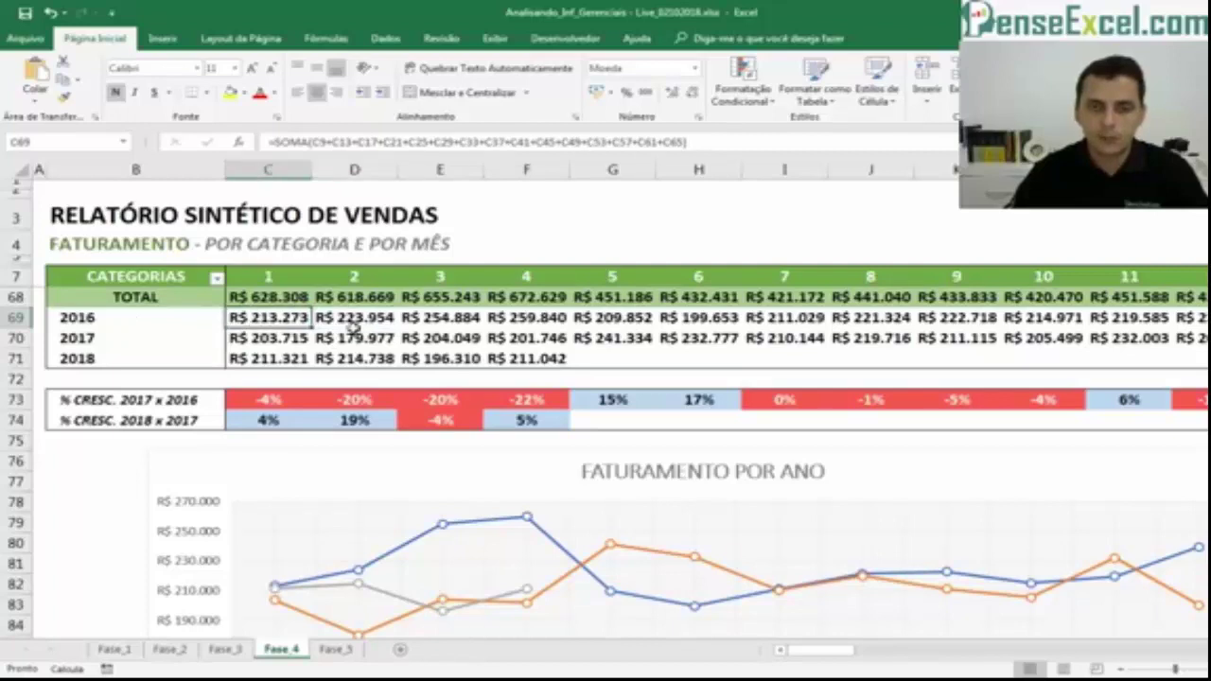
left_click(351, 322)
left_click(417, 322)
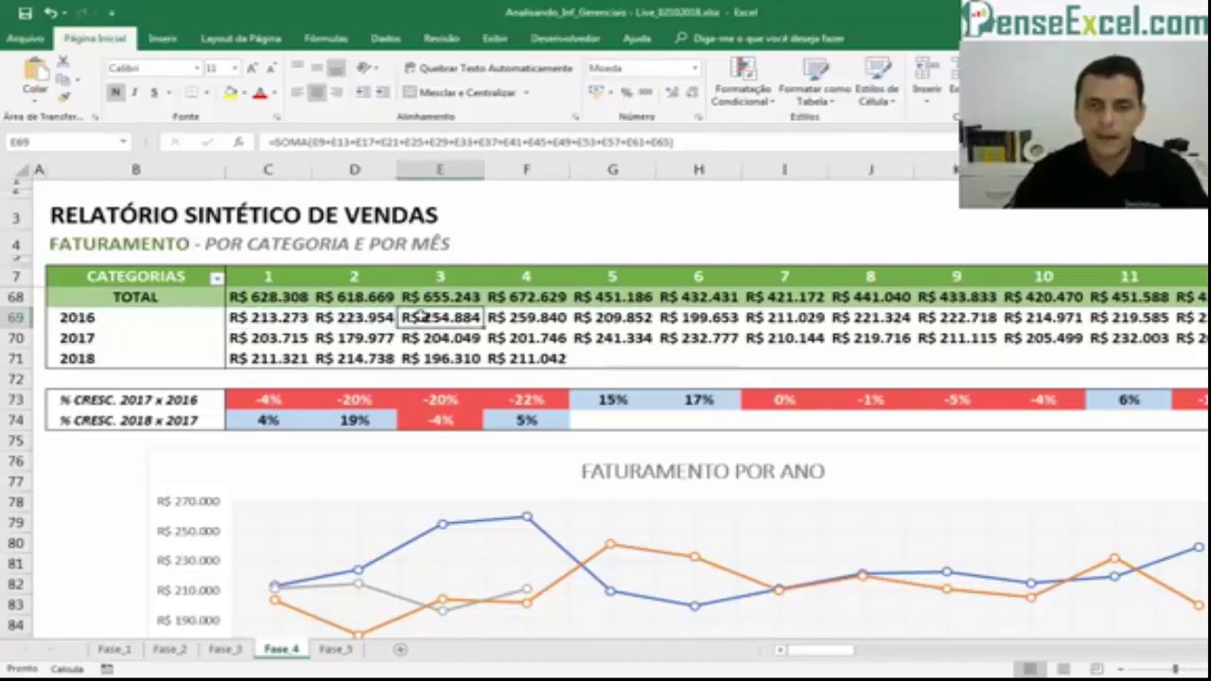
left_click(350, 316)
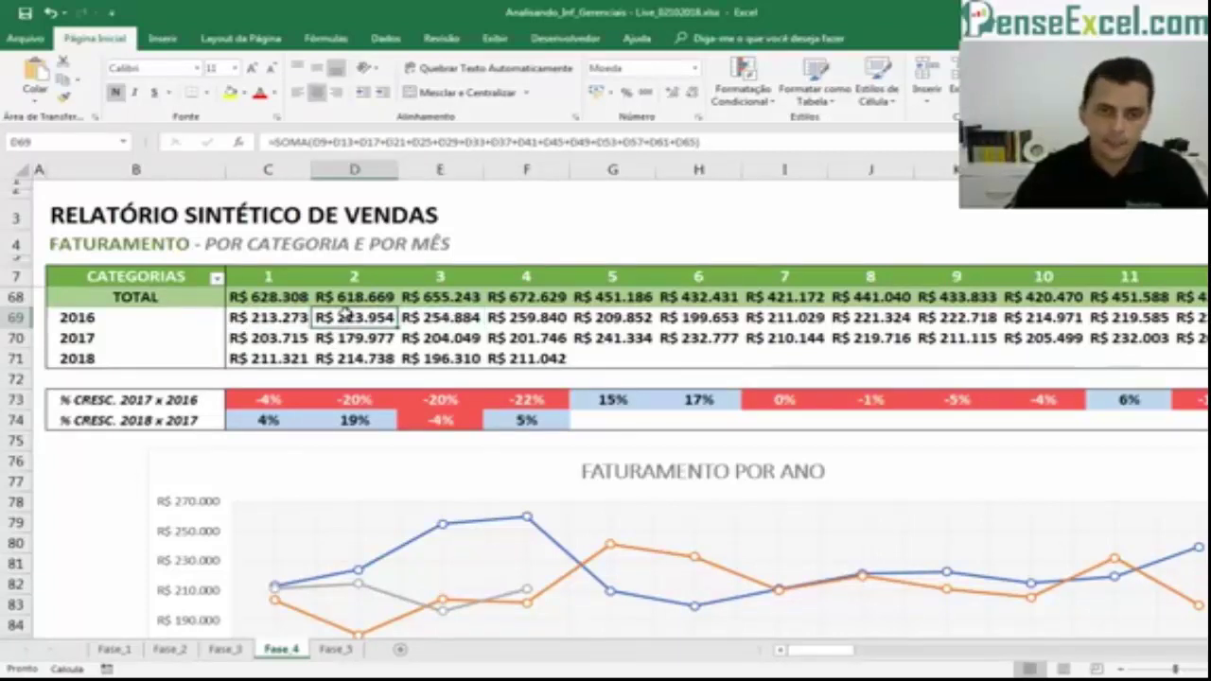
left_click(431, 317)
left_click(519, 322)
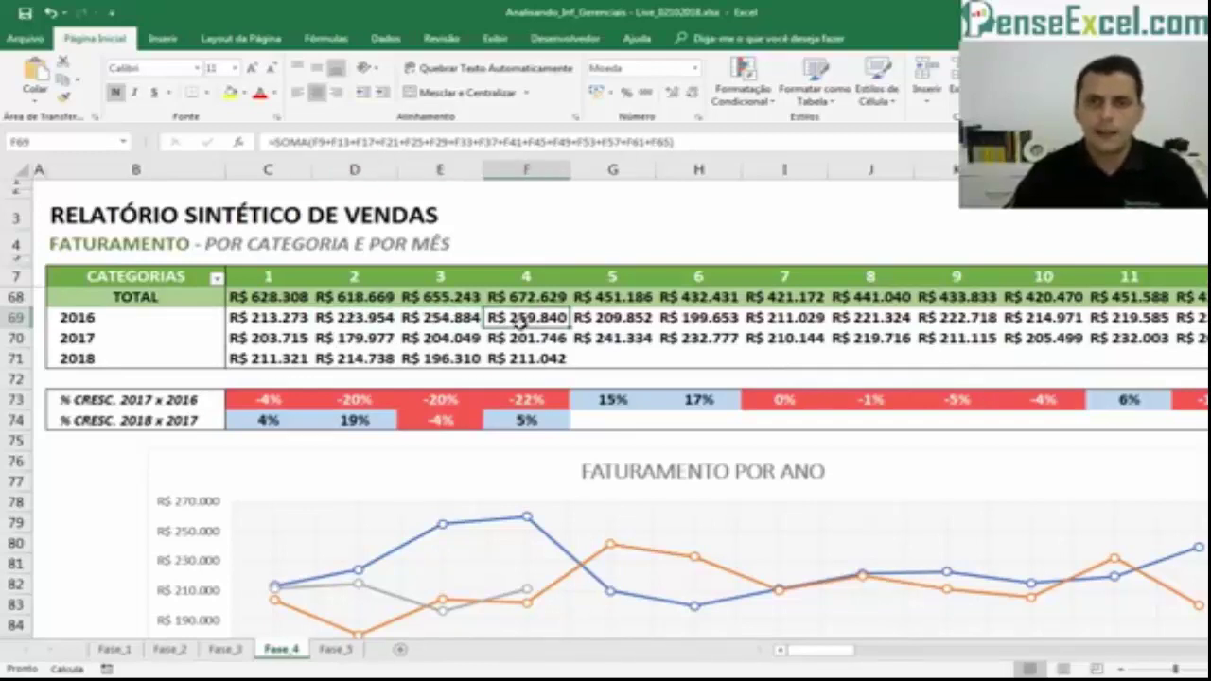
left_click(444, 318)
left_click(566, 322)
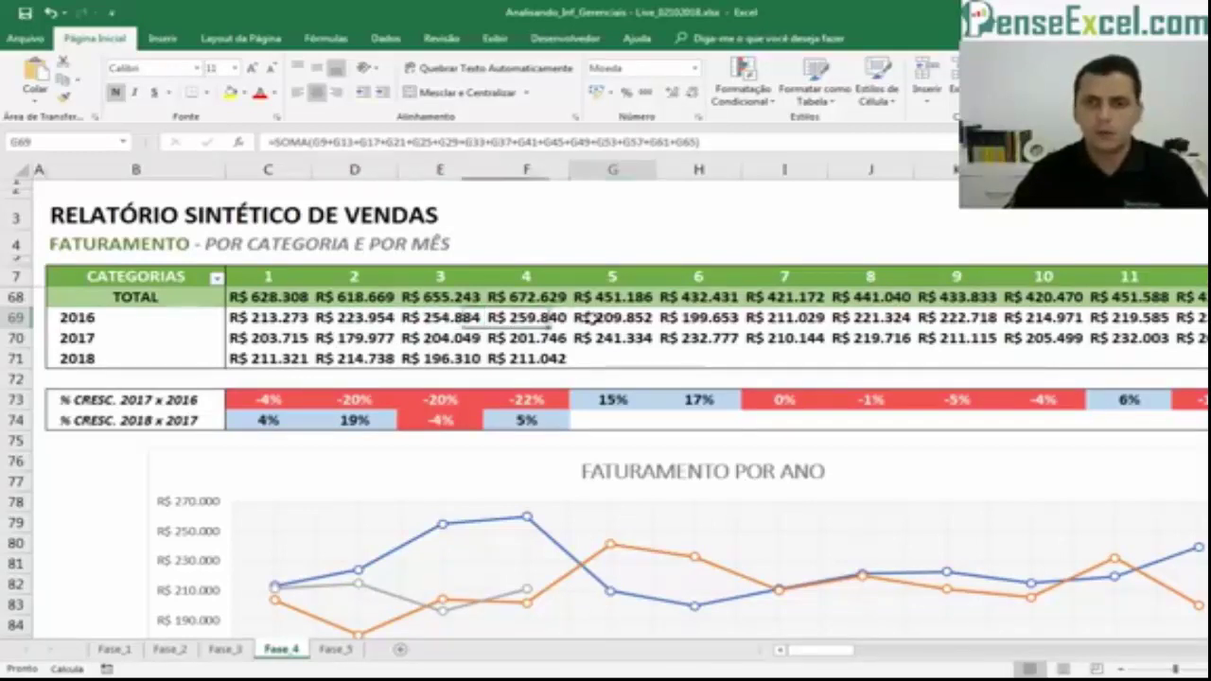
left_click(582, 322)
left_click(554, 323)
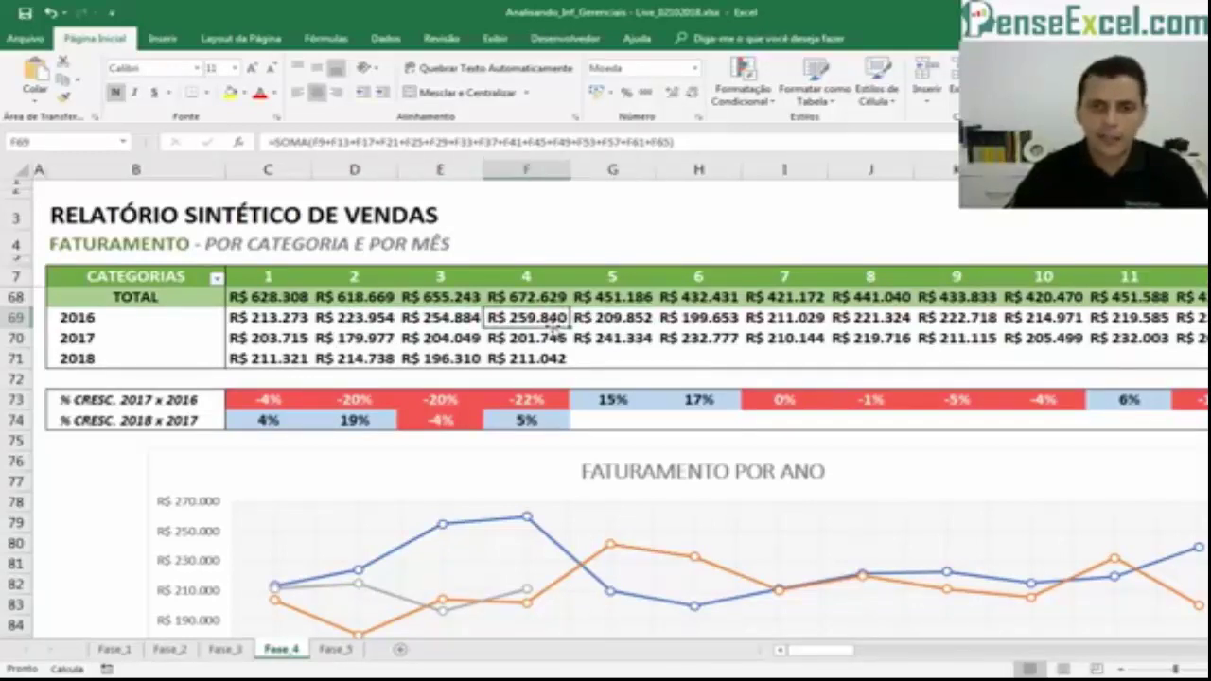
left_click(711, 317)
left_click(643, 319)
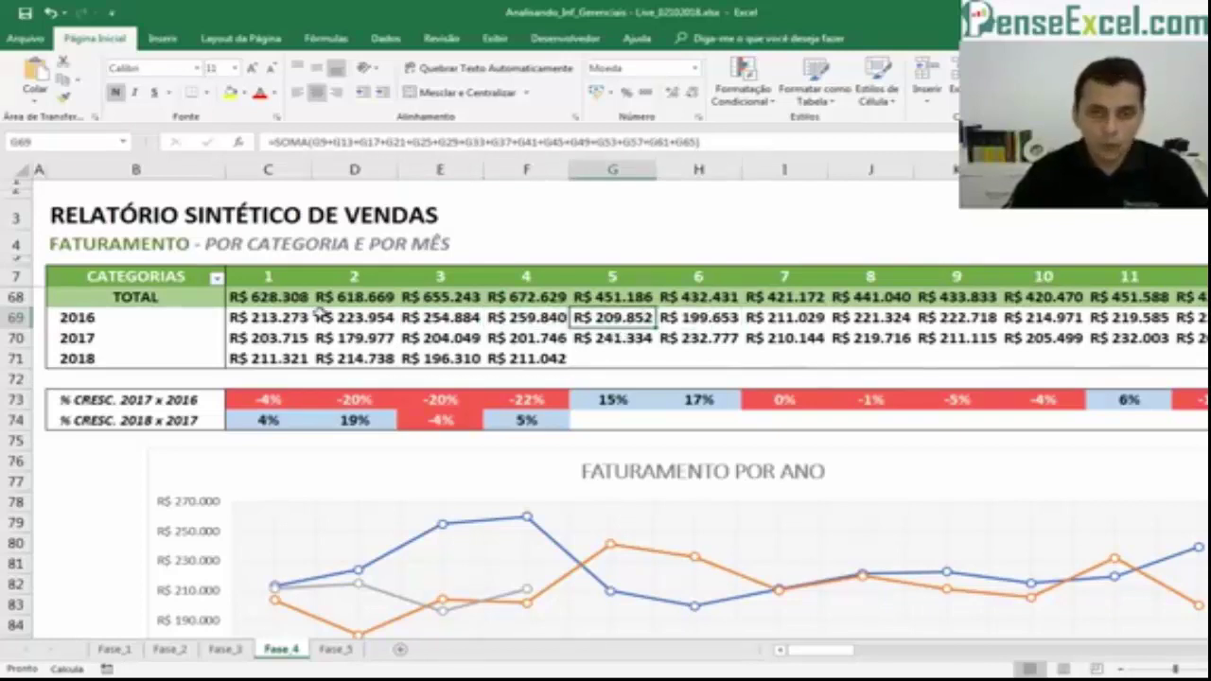
left_click_drag(273, 316, 1185, 356)
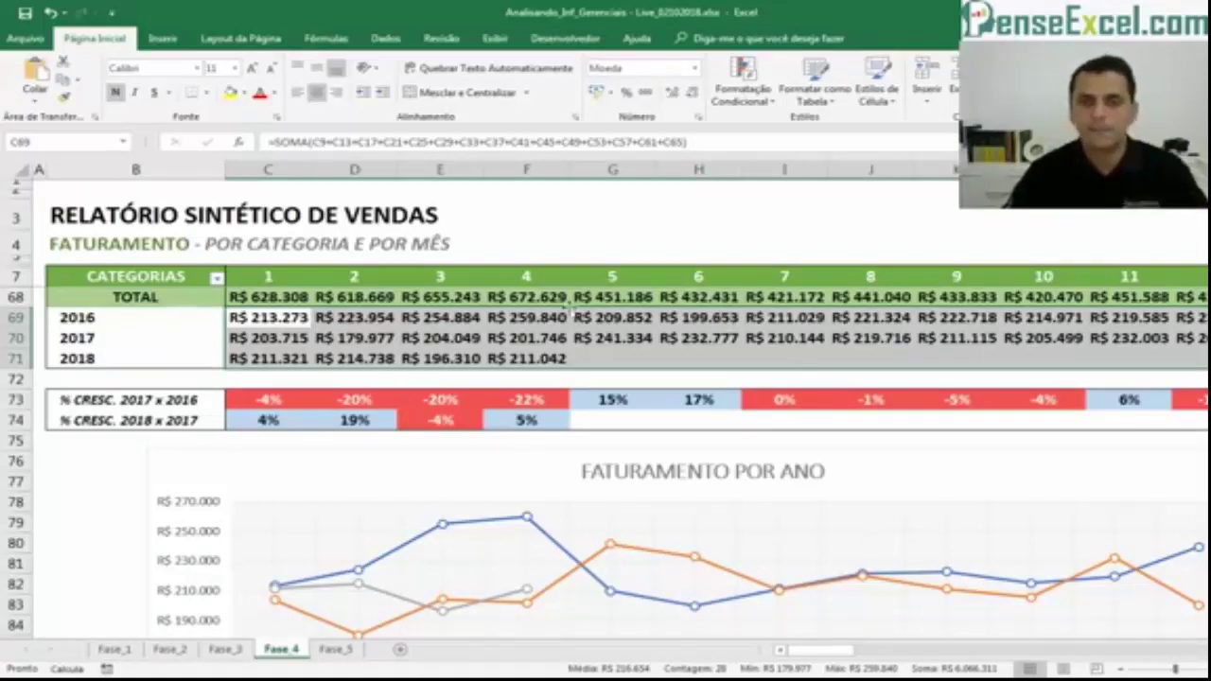
left_click(596, 354)
- Examine the FATURAMENTO POR ANO chart and the TICKET MÉDIO POR ANO chart with its growth rows in Fase_4
scroll(734, 374, "down", 2)
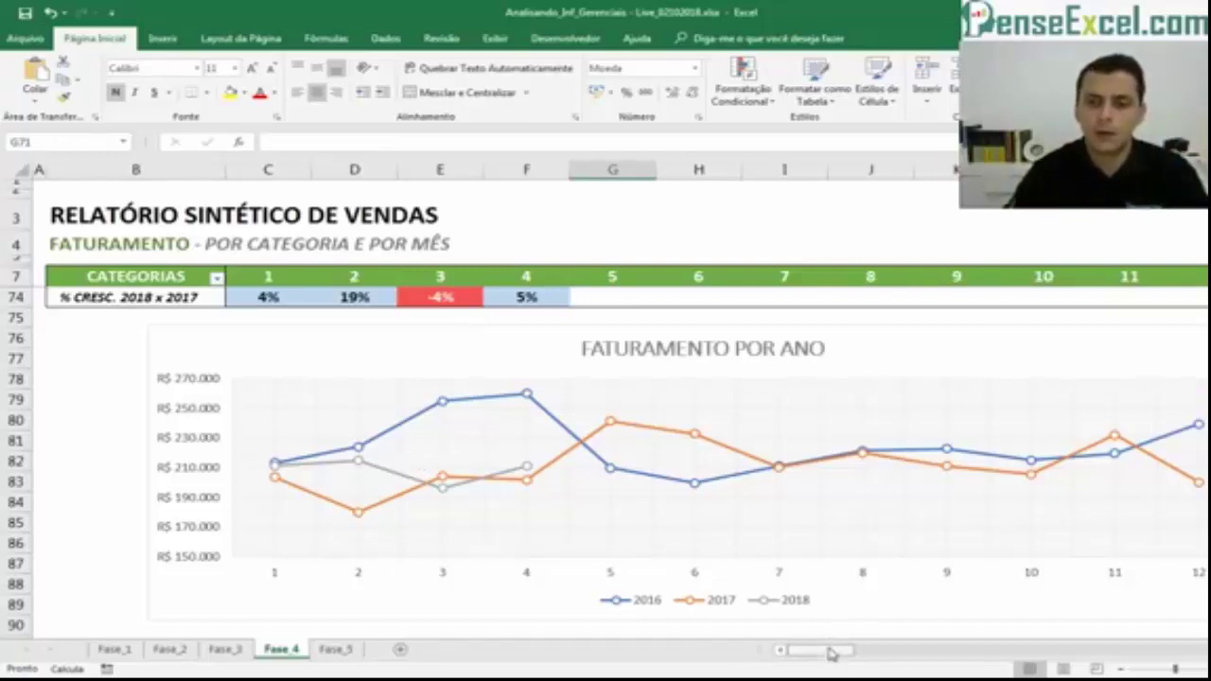
left_click_drag(830, 653, 995, 653)
scroll(702, 414, "down", 2)
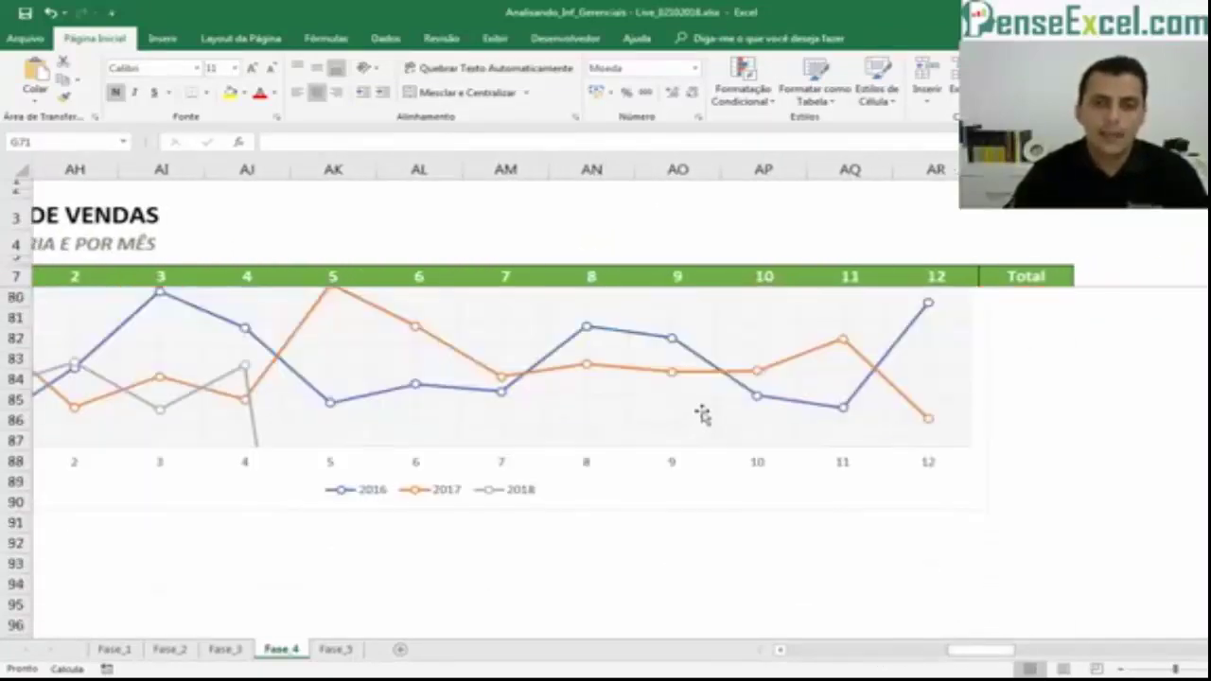
scroll(702, 415, "up", 1)
left_click(1123, 670)
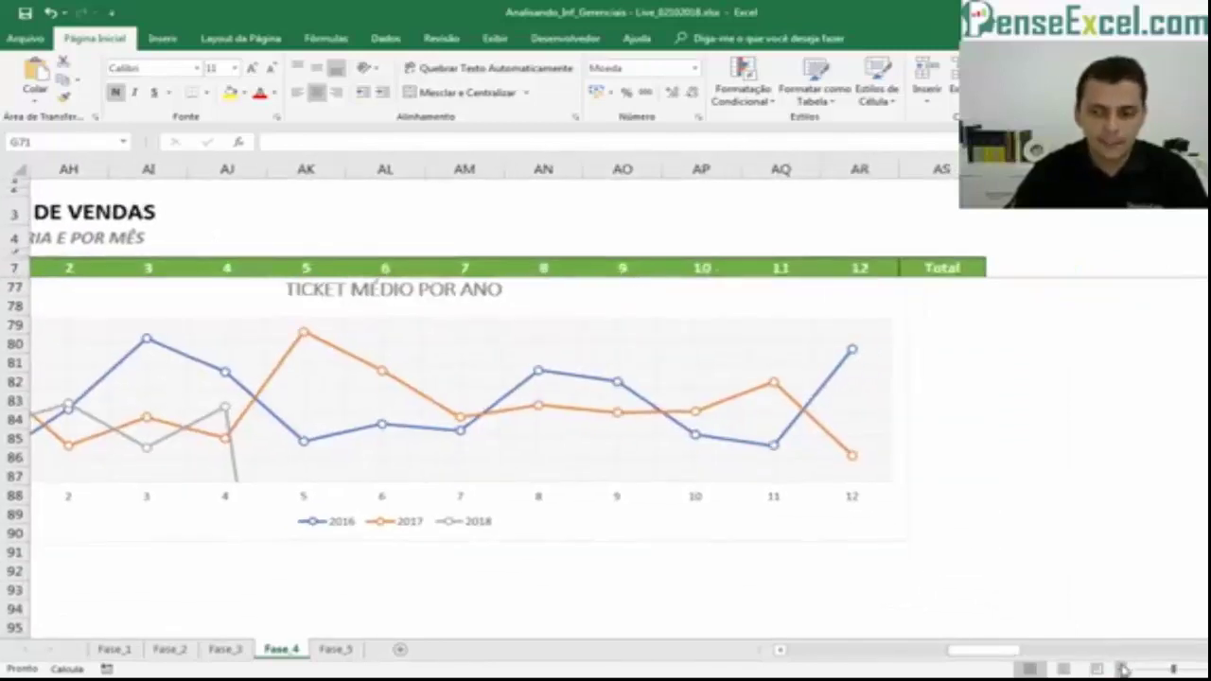
left_click(1123, 669)
left_click(1123, 670)
scroll(976, 572, "up", 2)
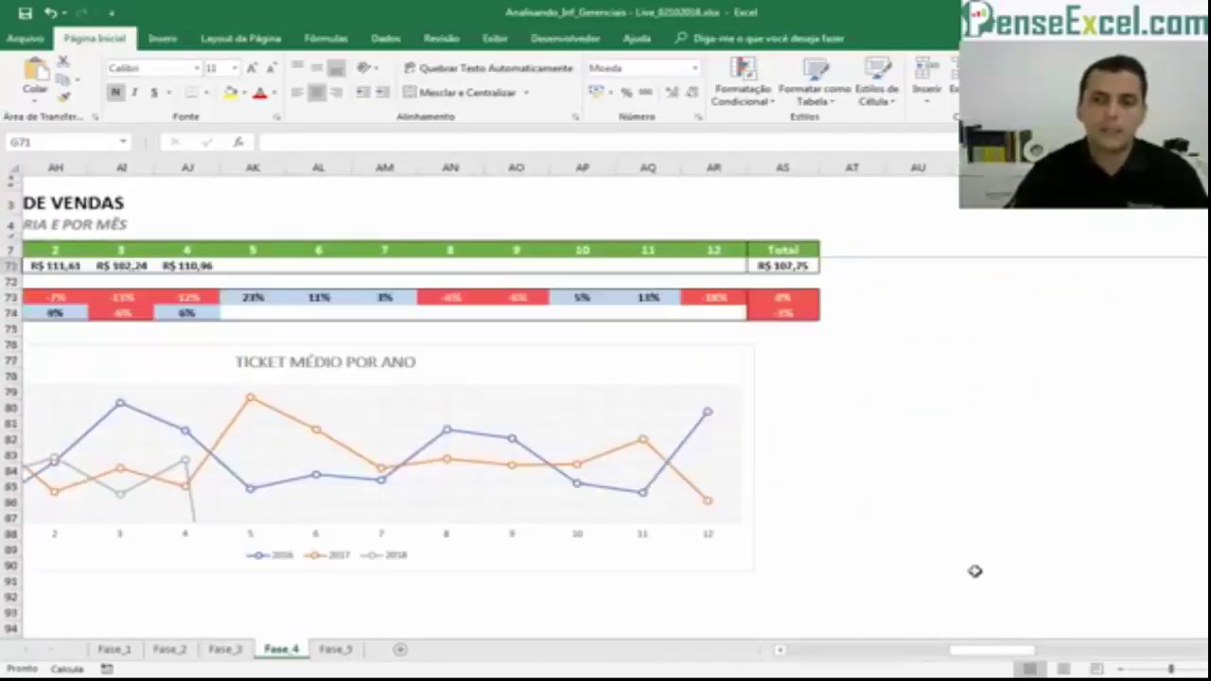
- View the POR ESTADO E POR ANO charts for FATURAMENTO and VOLUME, and return to the FATURAMENTO table by category
left_click_drag(986, 651, 1045, 651)
scroll(1029, 562, "up", 12)
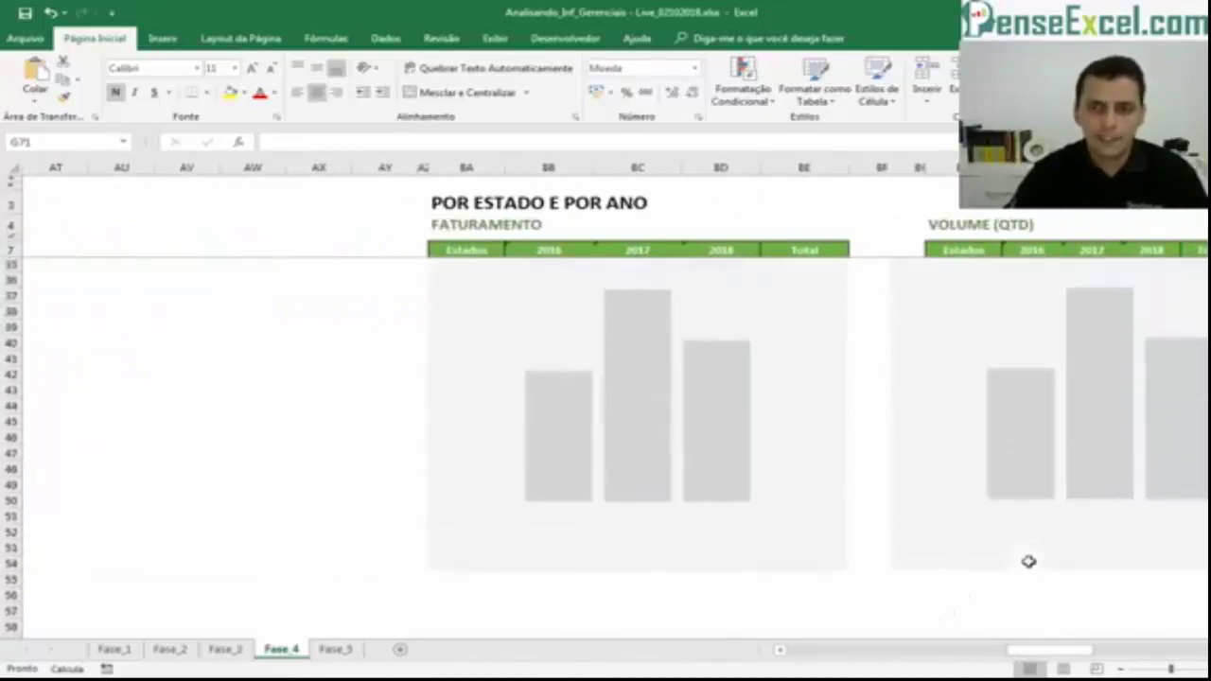
left_click_drag(1088, 651, 823, 653)
scroll(1049, 568, "up", 4)
scroll(1170, 568, "down", 4)
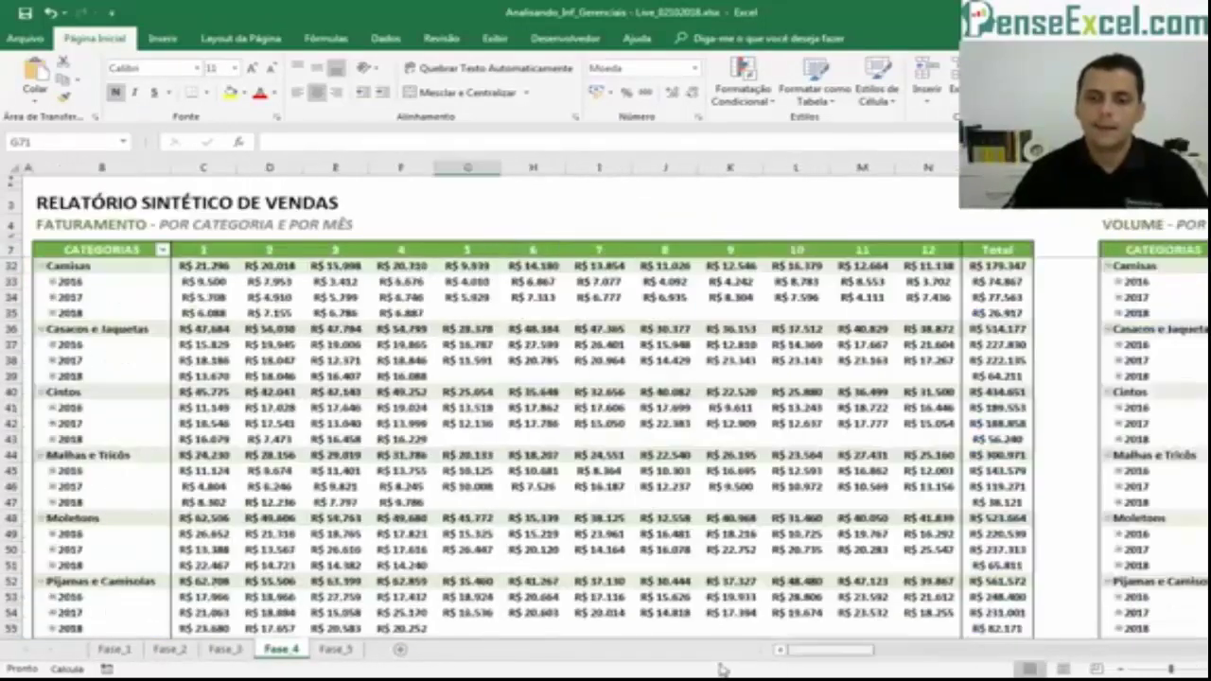
- Open the Fase_5 sheet and examine its VOLUME table and VOLUME POR ANO chart
left_click(336, 650)
scroll(256, 340, "up", 4)
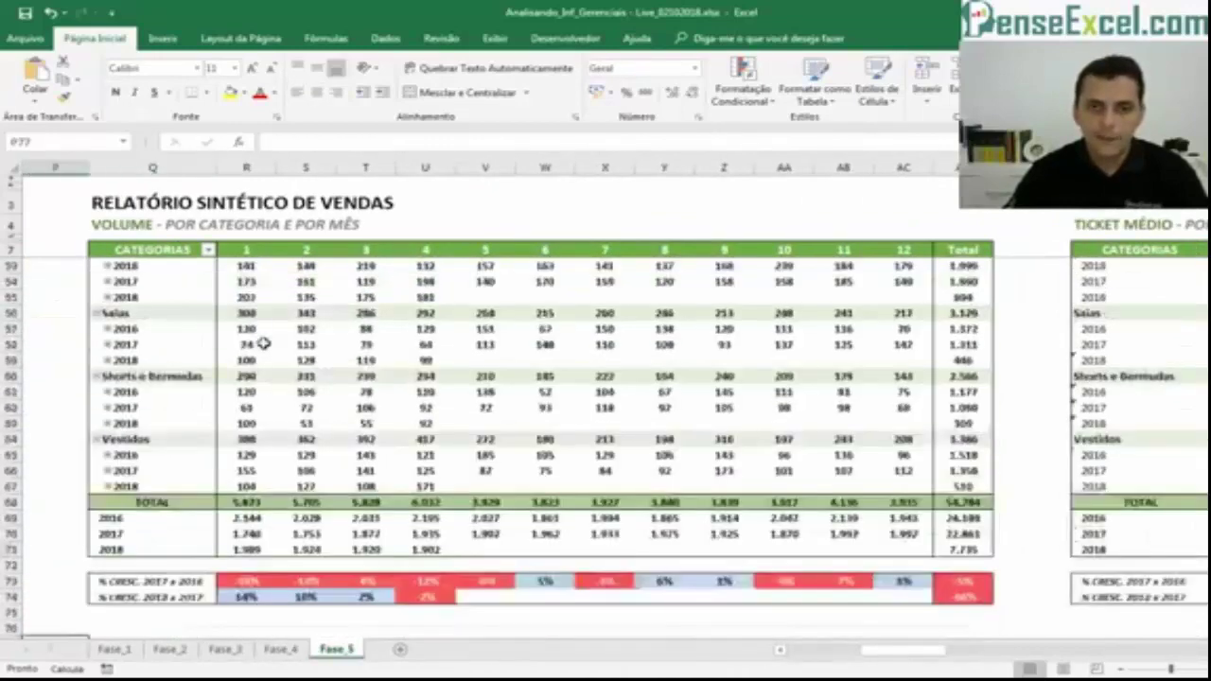
scroll(265, 342, "up", 5)
scroll(269, 341, "down", 12)
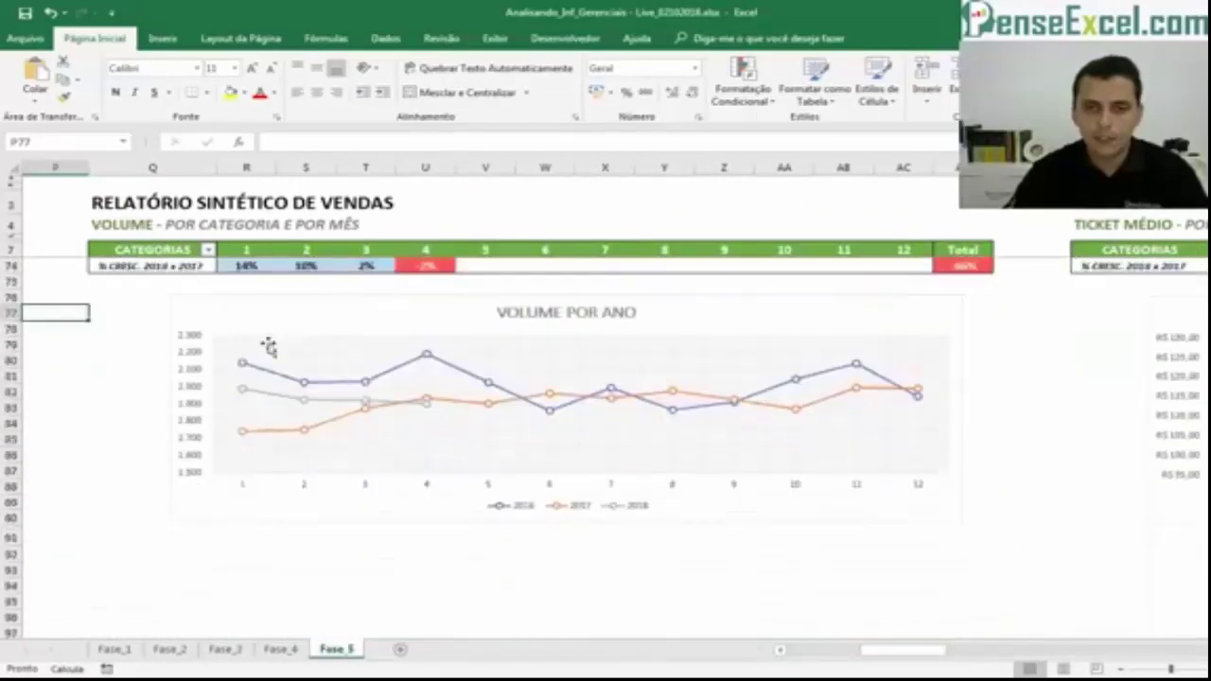
scroll(269, 347, "up", 1)
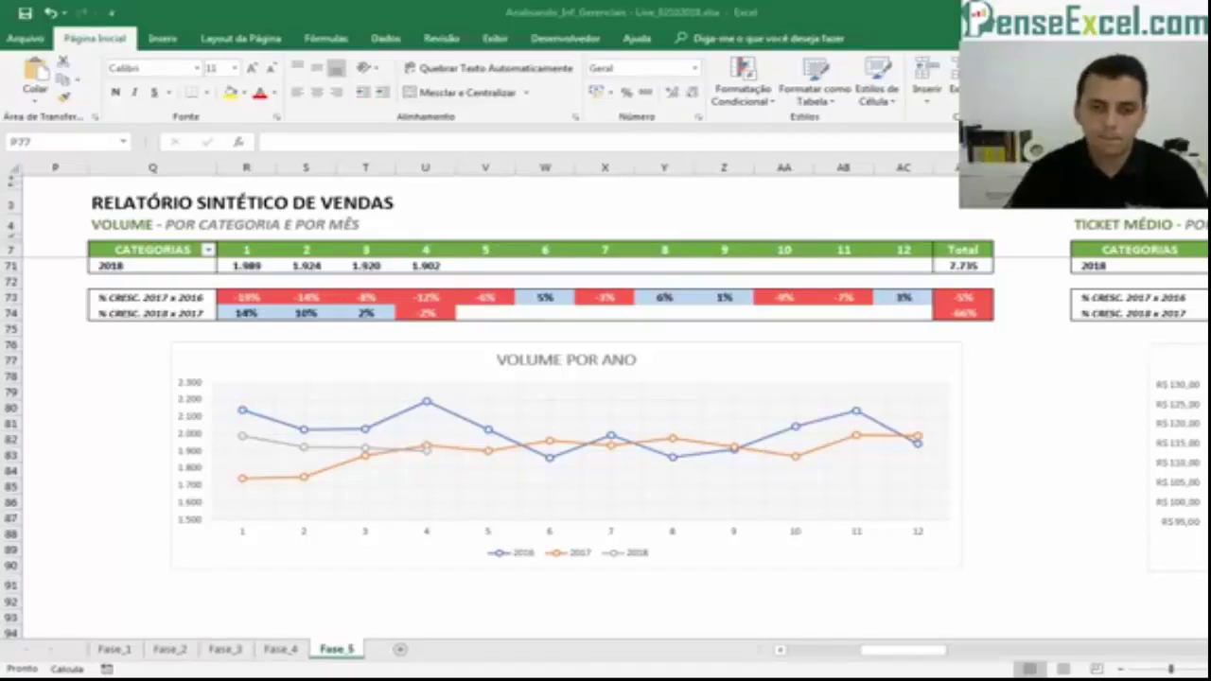
left_click(305, 585)
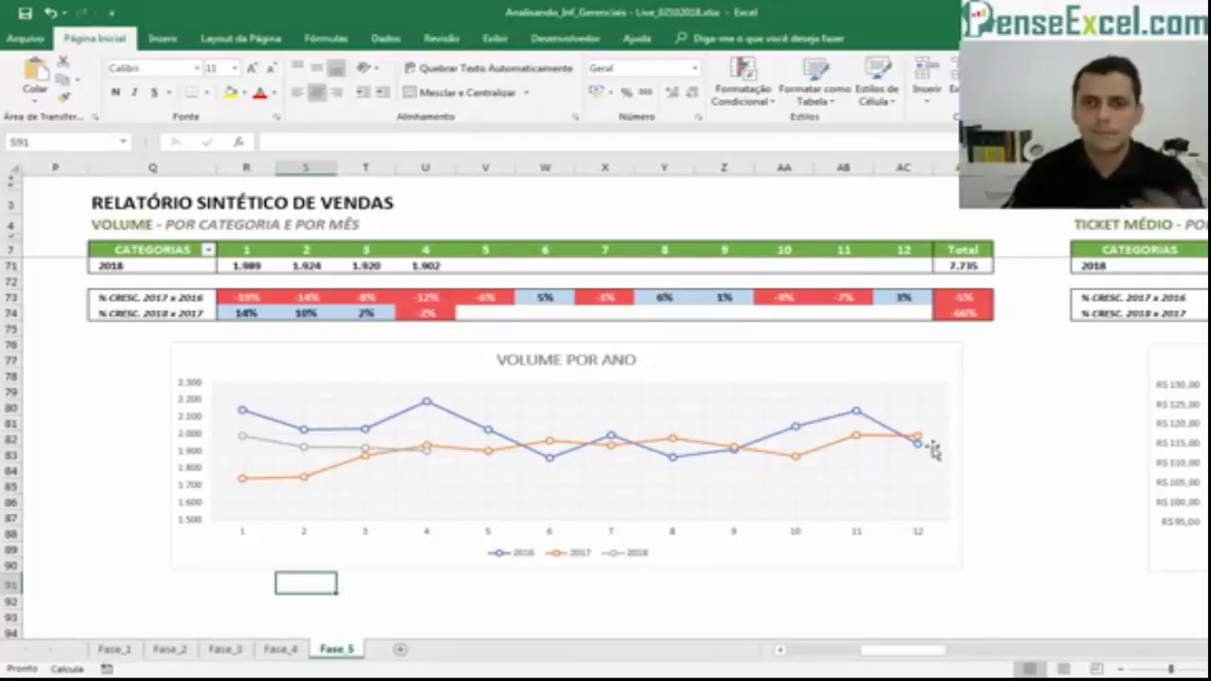
left_click(1036, 390)
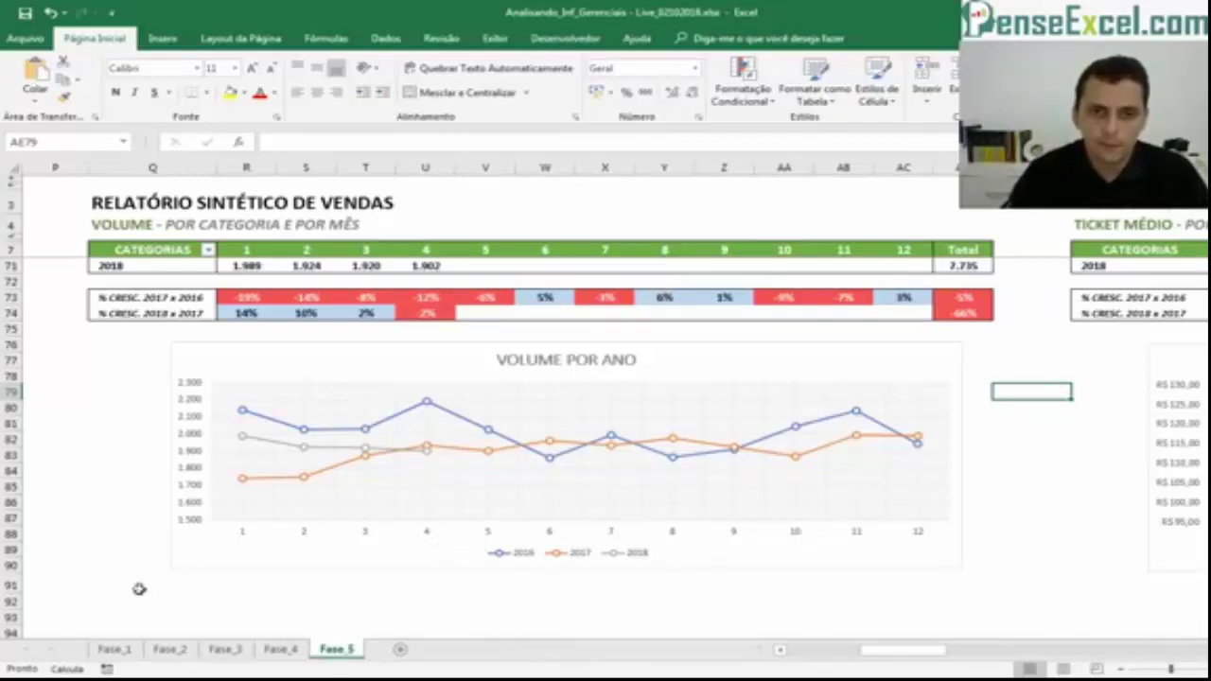
- Examine the FATURAMENTO POR ANO chart in Fase_5 and return to the VOLUME POR ANO chart
left_click_drag(863, 651, 790, 651)
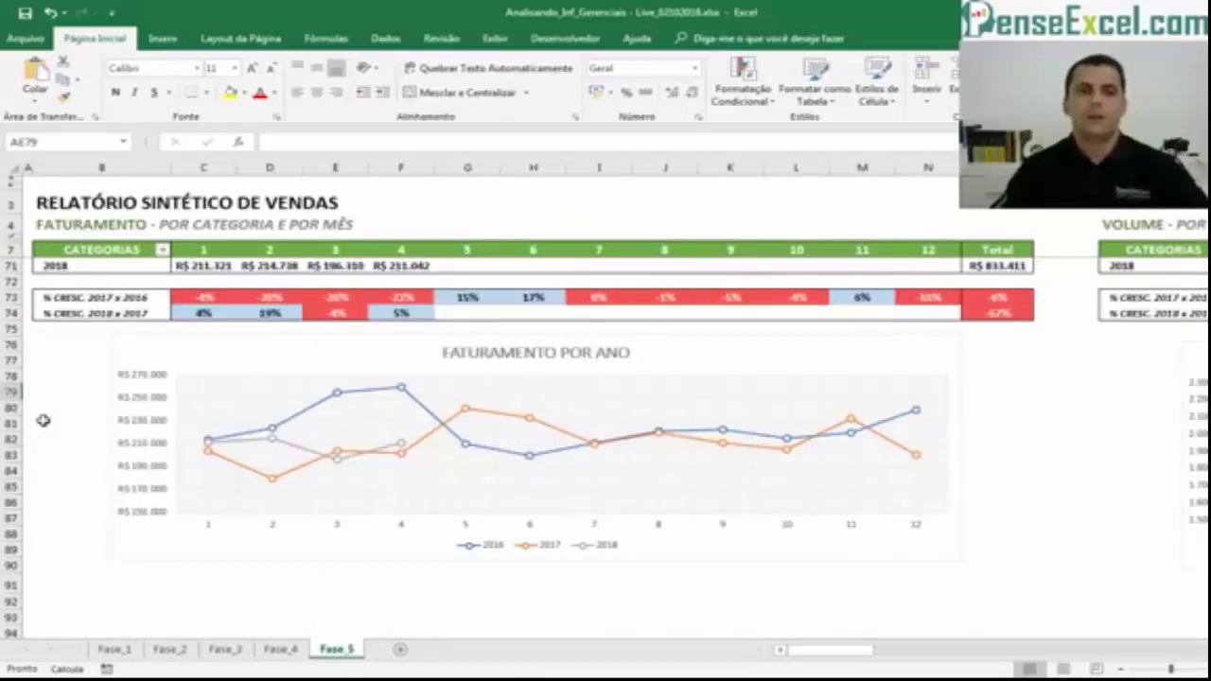
left_click(44, 423)
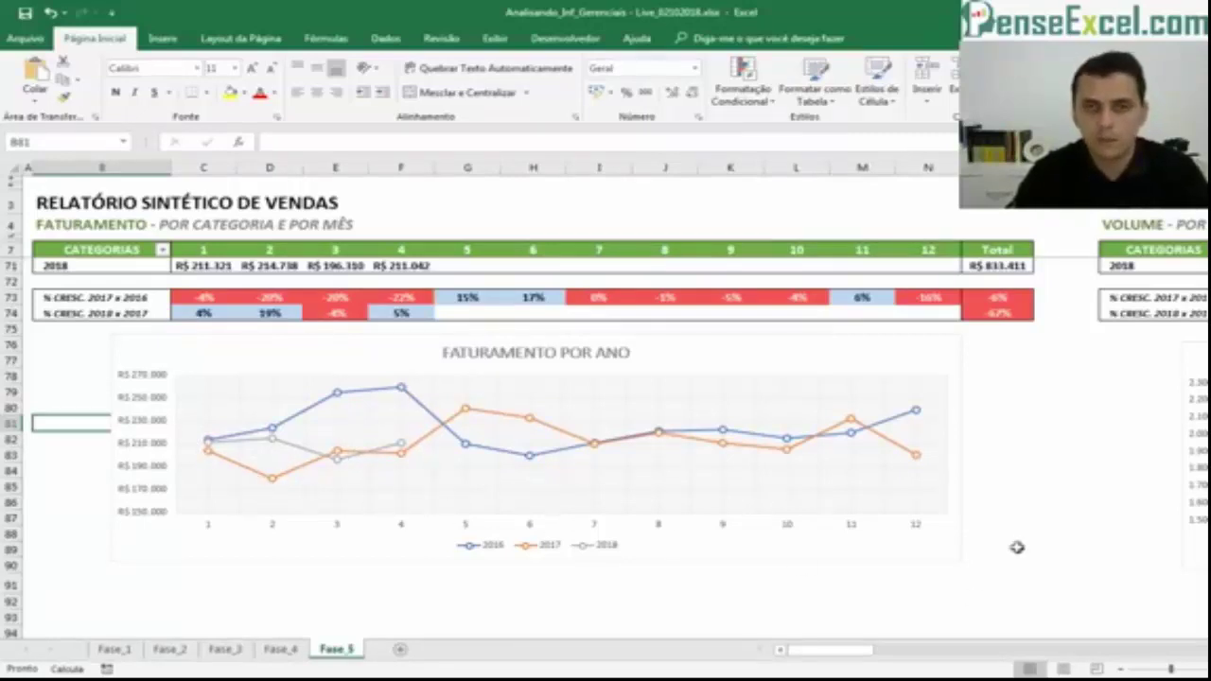
left_click(1094, 498)
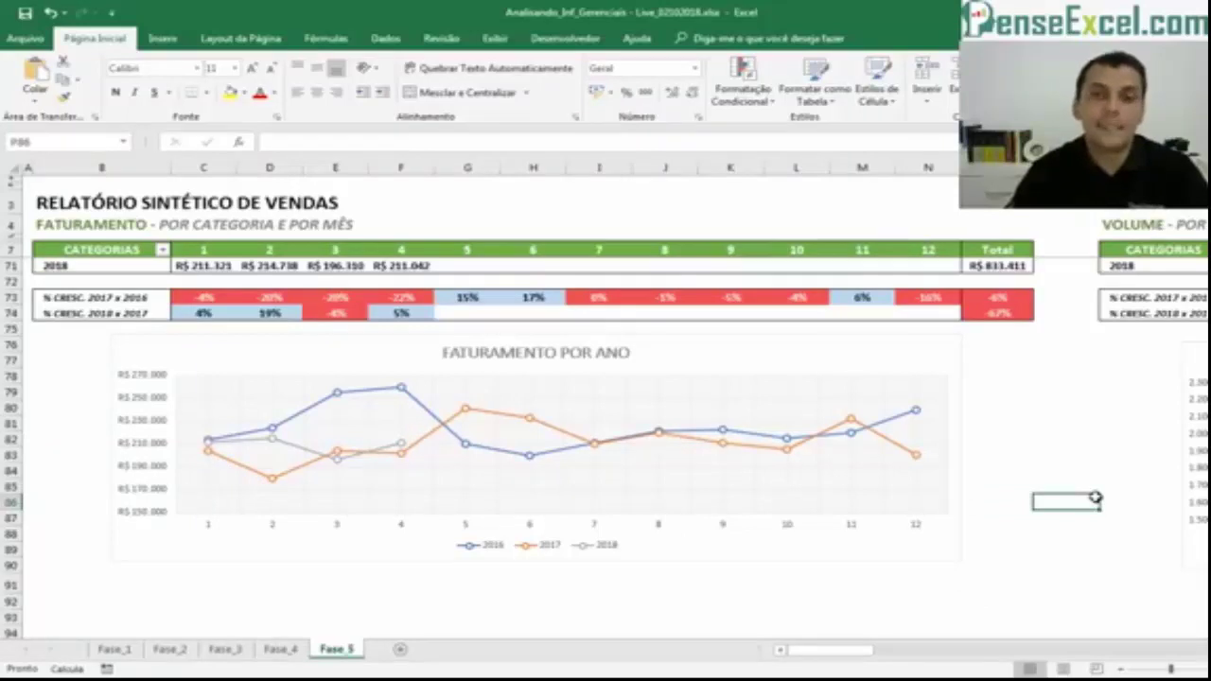
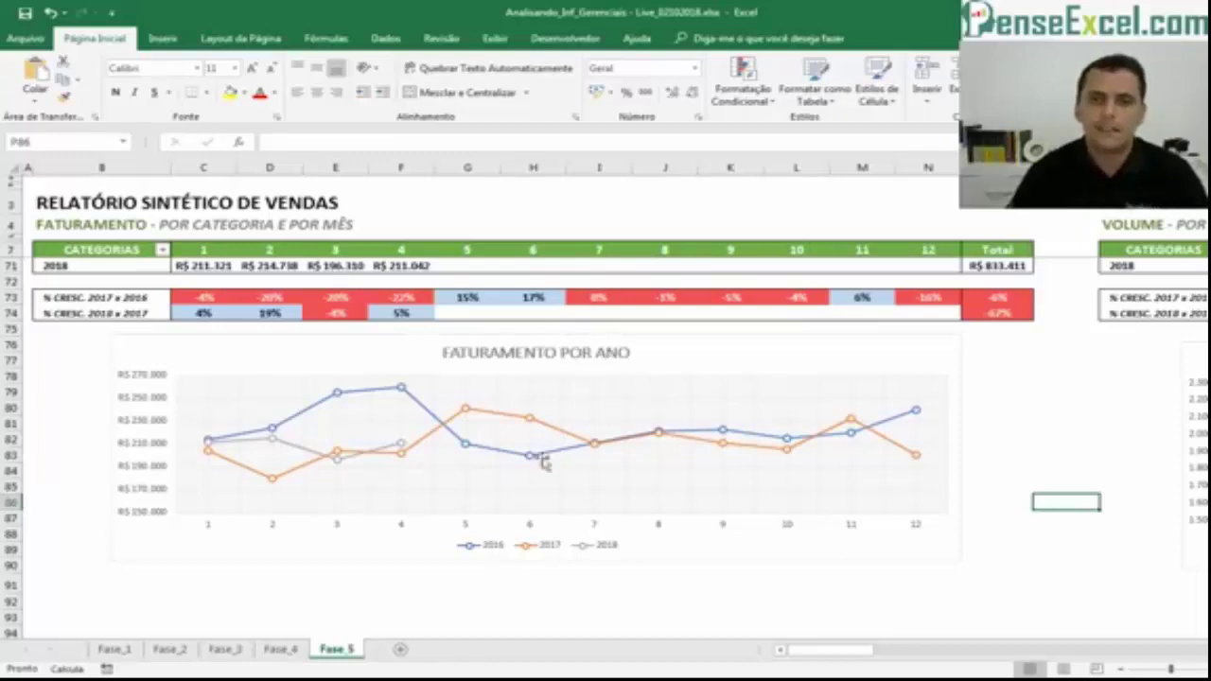
left_click(90, 360)
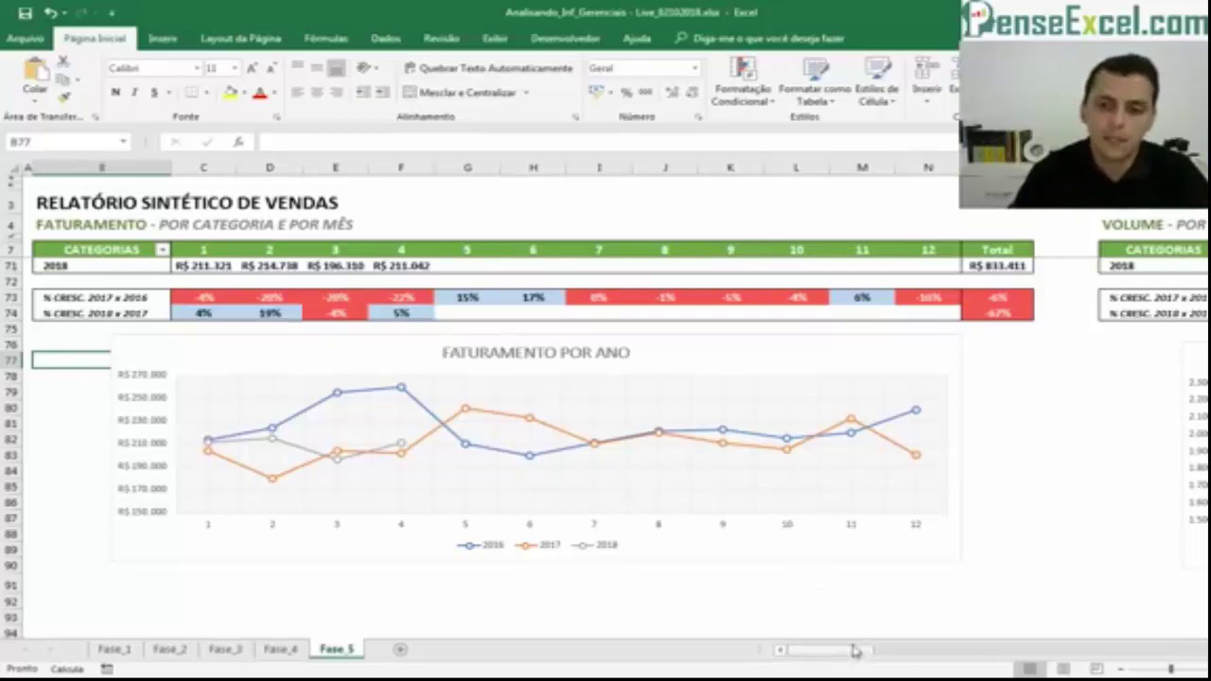
left_click_drag(849, 651, 927, 652)
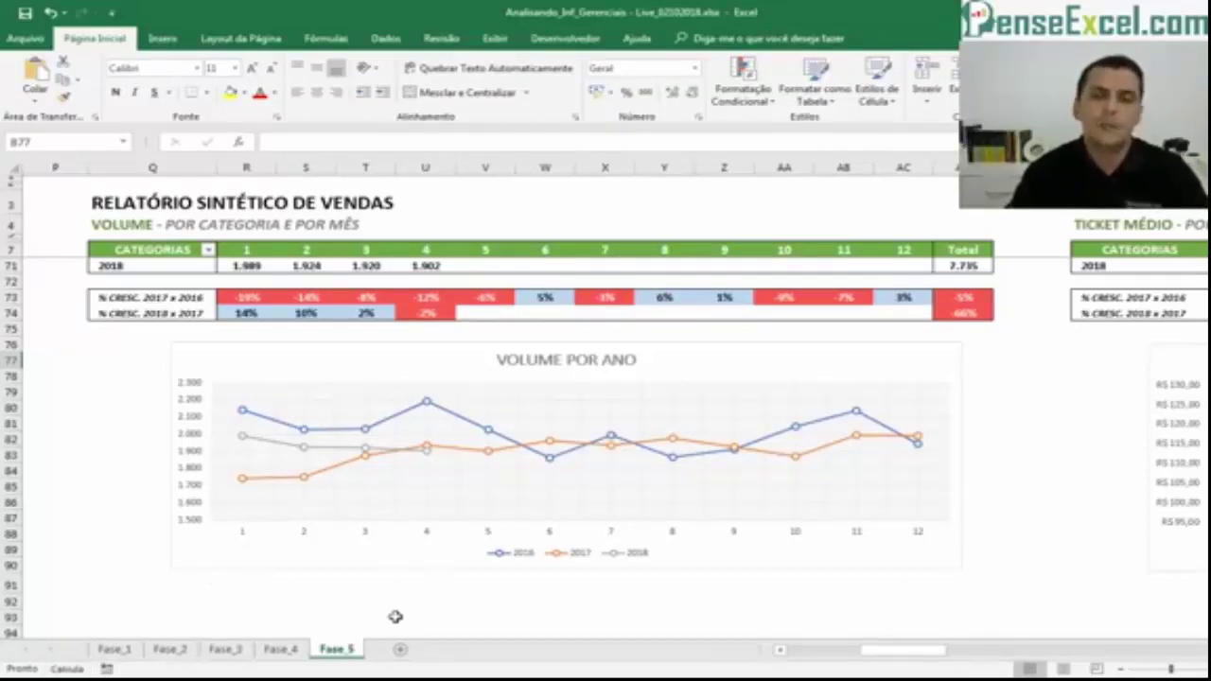
- Look at the customer records in Fase_1 and return to Fase_5 to view the TICKET MÉDIO POR ANO chart
left_click(113, 650)
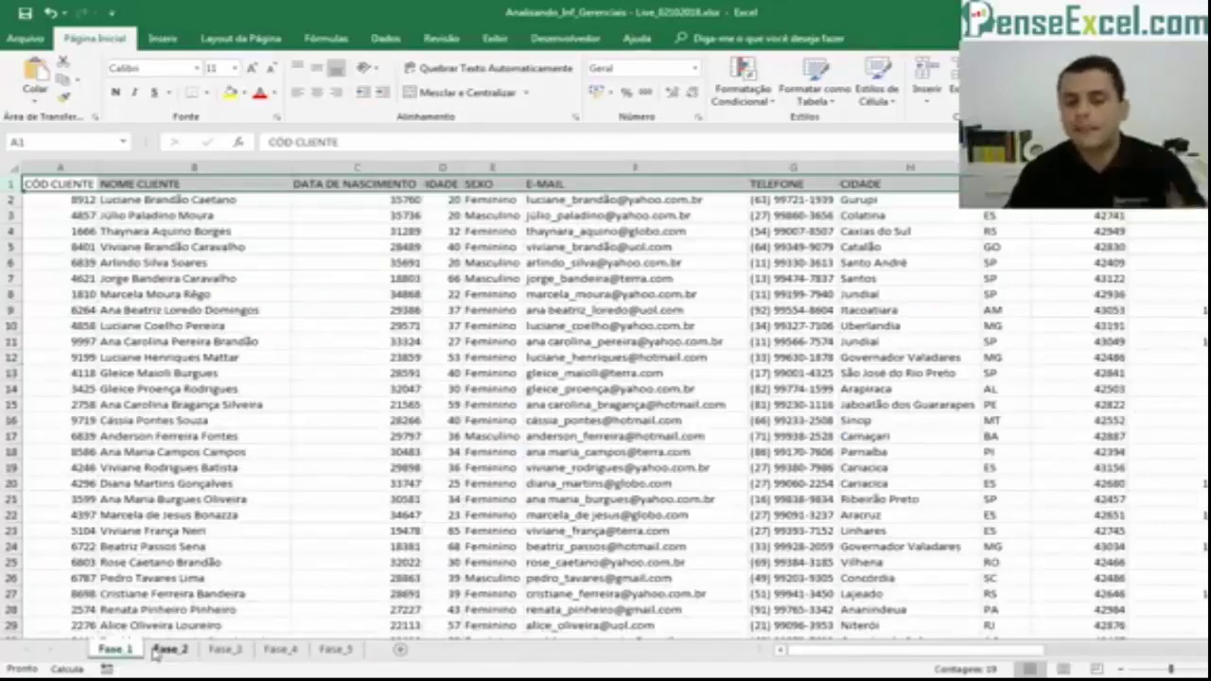
left_click(338, 649)
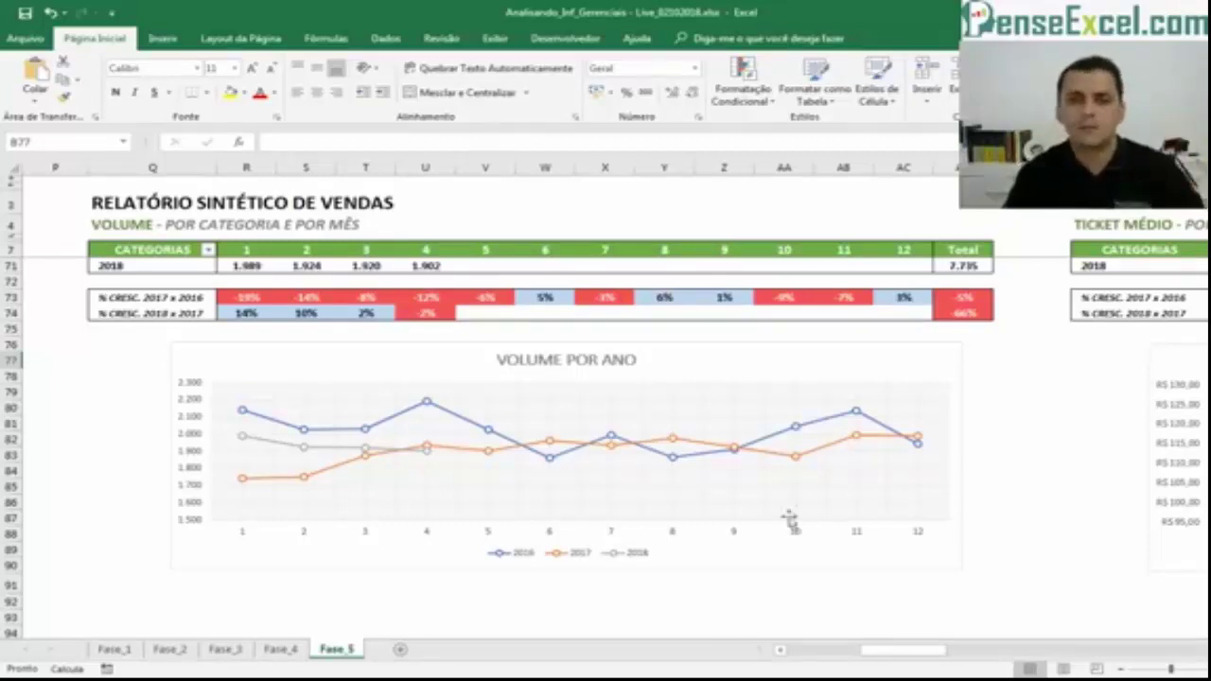
left_click_drag(906, 651, 970, 651)
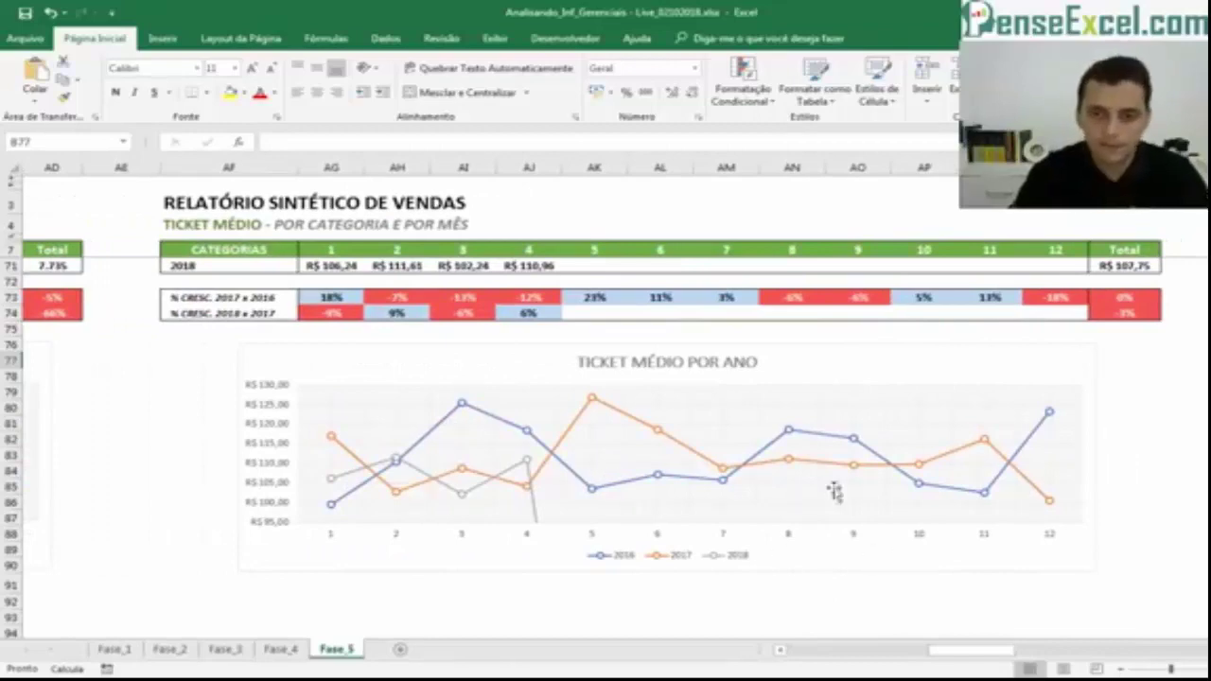
- Compare the yearly FATURAMENTO, VOLUME and TICKET MÉDIO charts in Fase_5, ending on FATURAMENTO POR ANO
left_click_drag(956, 653, 830, 653)
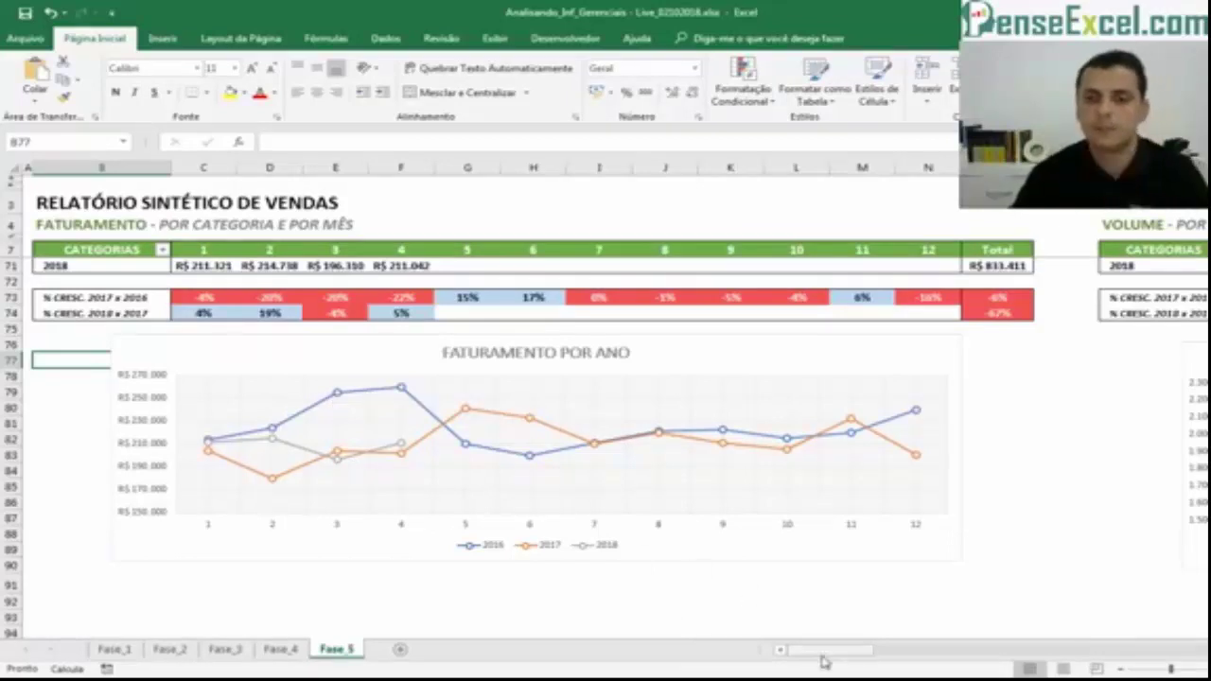
left_click_drag(793, 649, 884, 658)
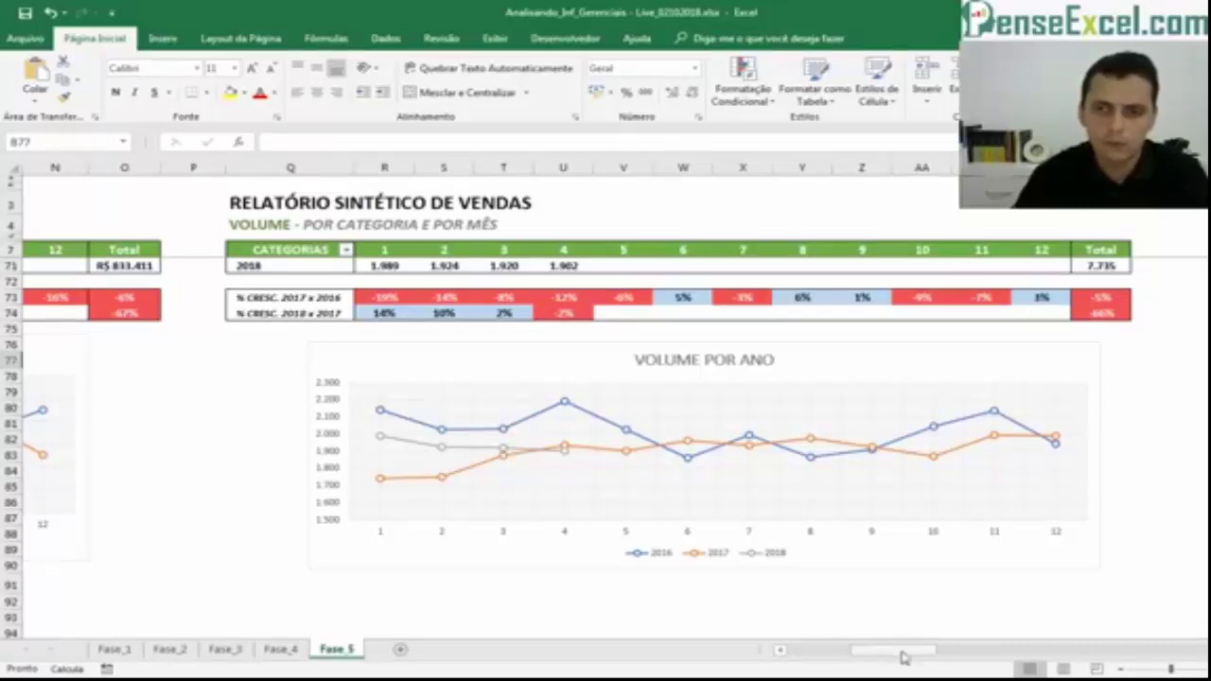
left_click_drag(904, 655, 941, 630)
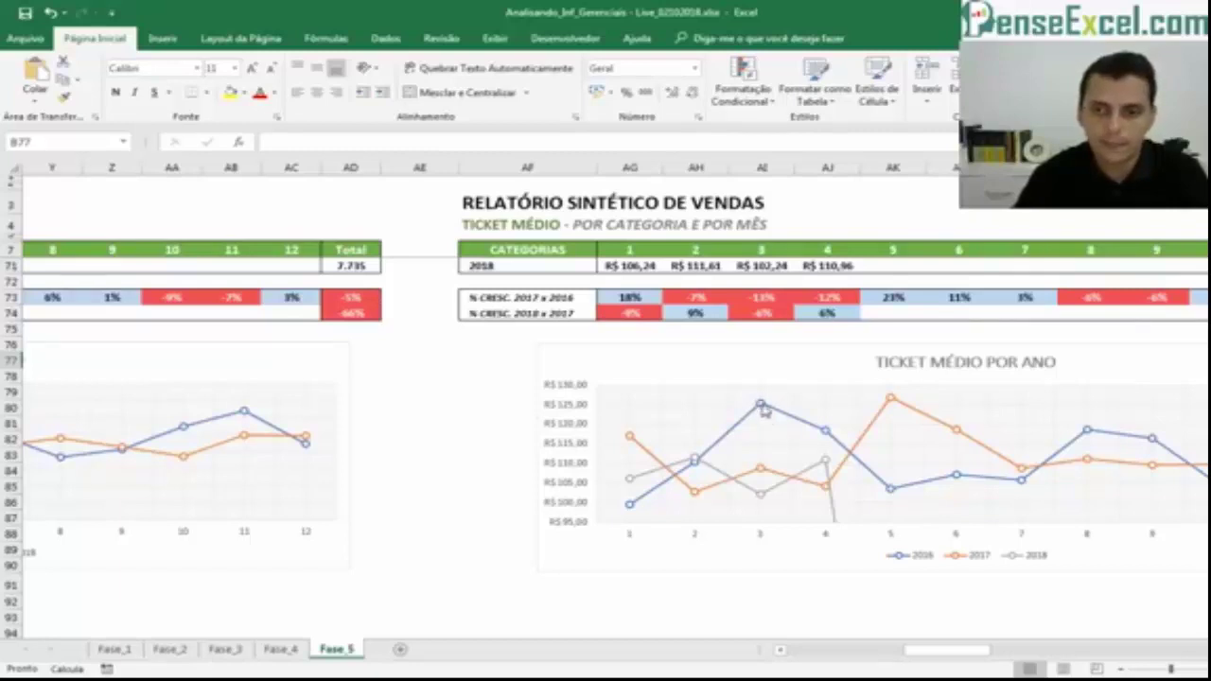
left_click_drag(940, 650, 831, 650)
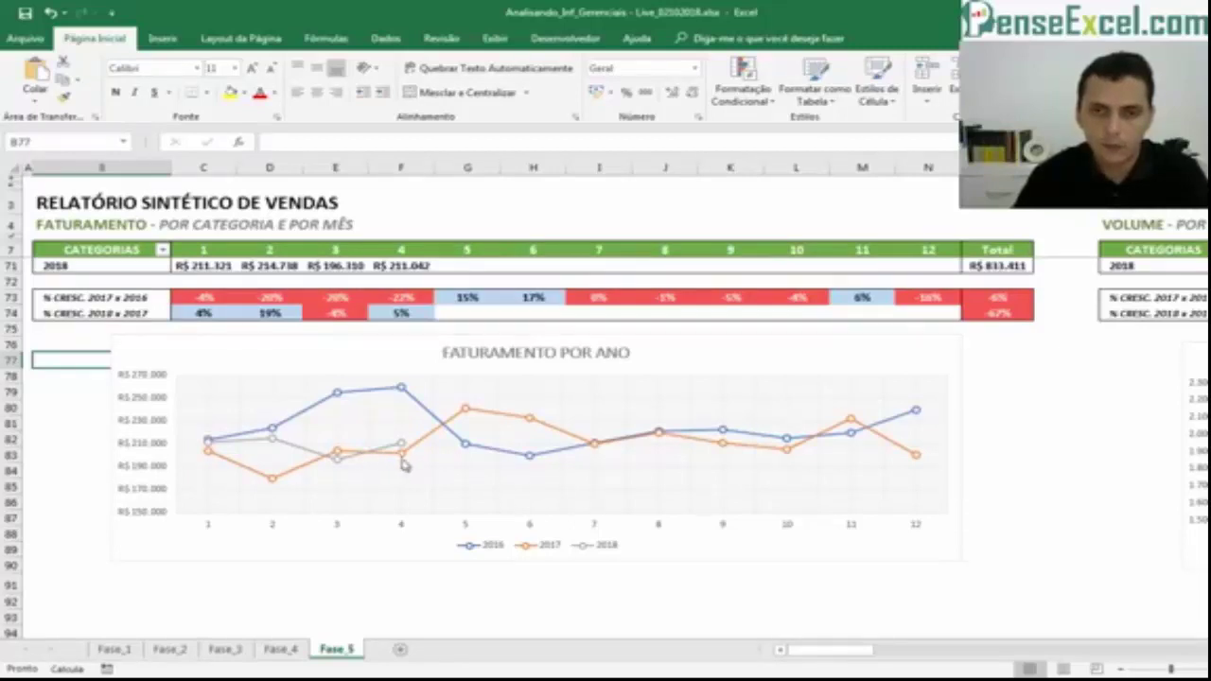
left_click_drag(824, 653, 870, 652)
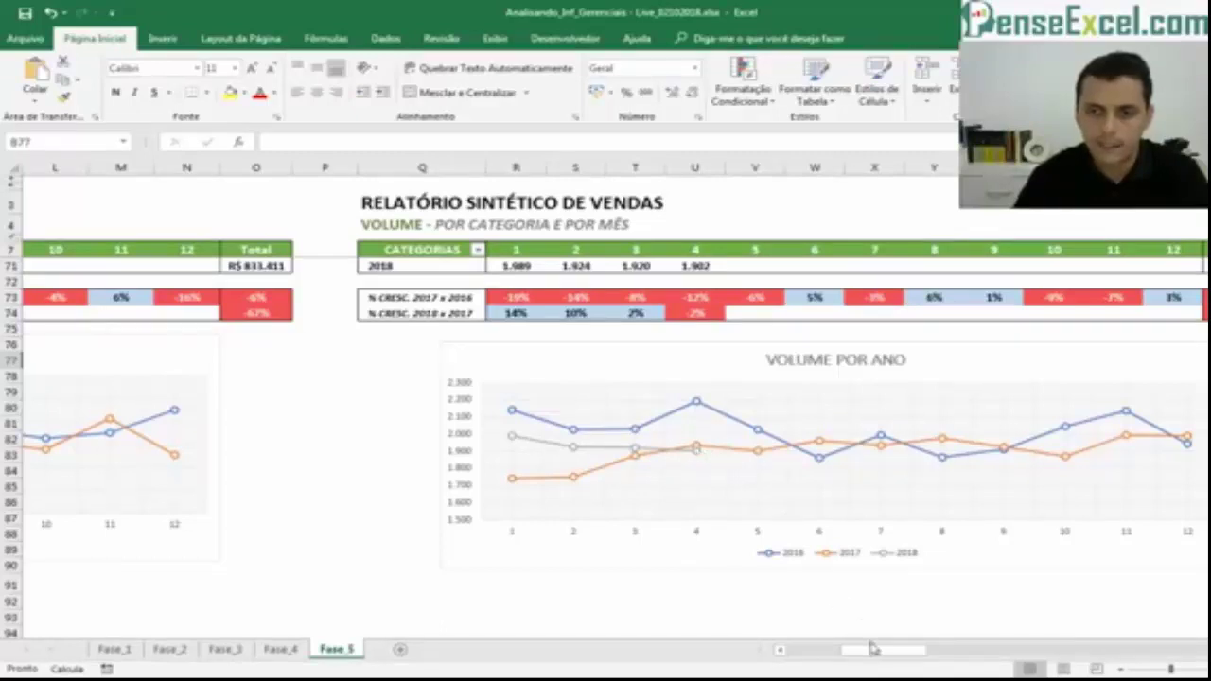
mouse_move(872, 650)
left_mouse_down()
mouse_move(826, 650)
mouse_move(857, 650)
left_mouse_up()
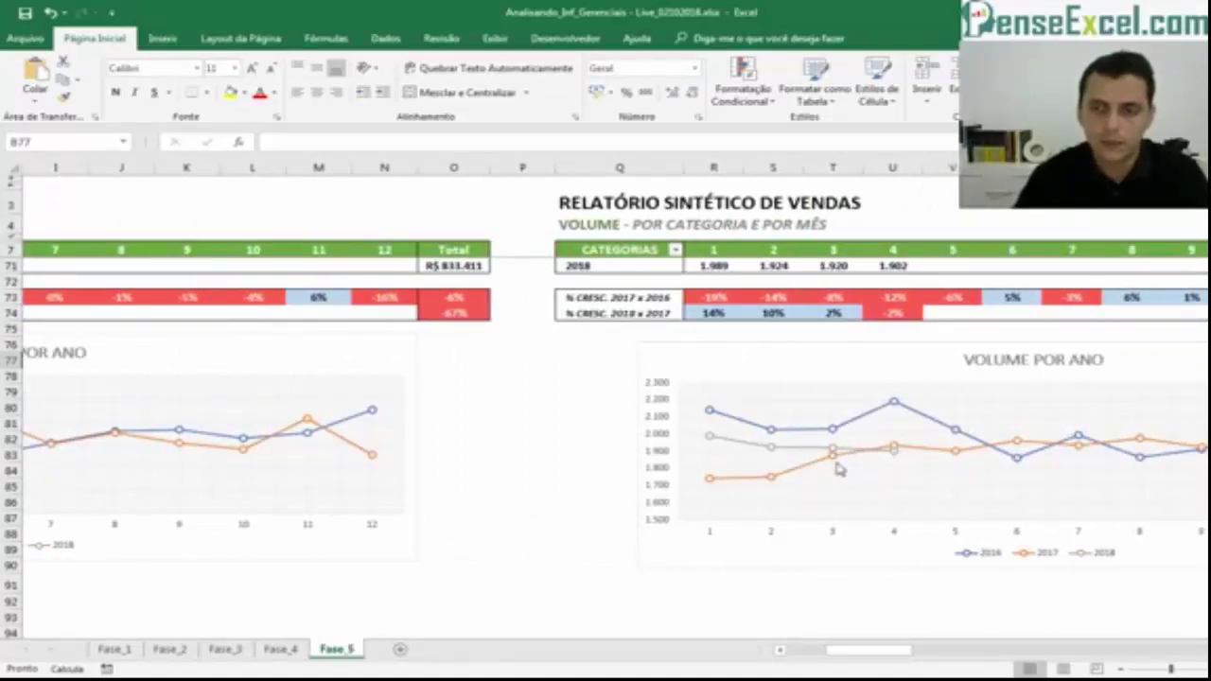
left_click_drag(879, 650, 833, 651)
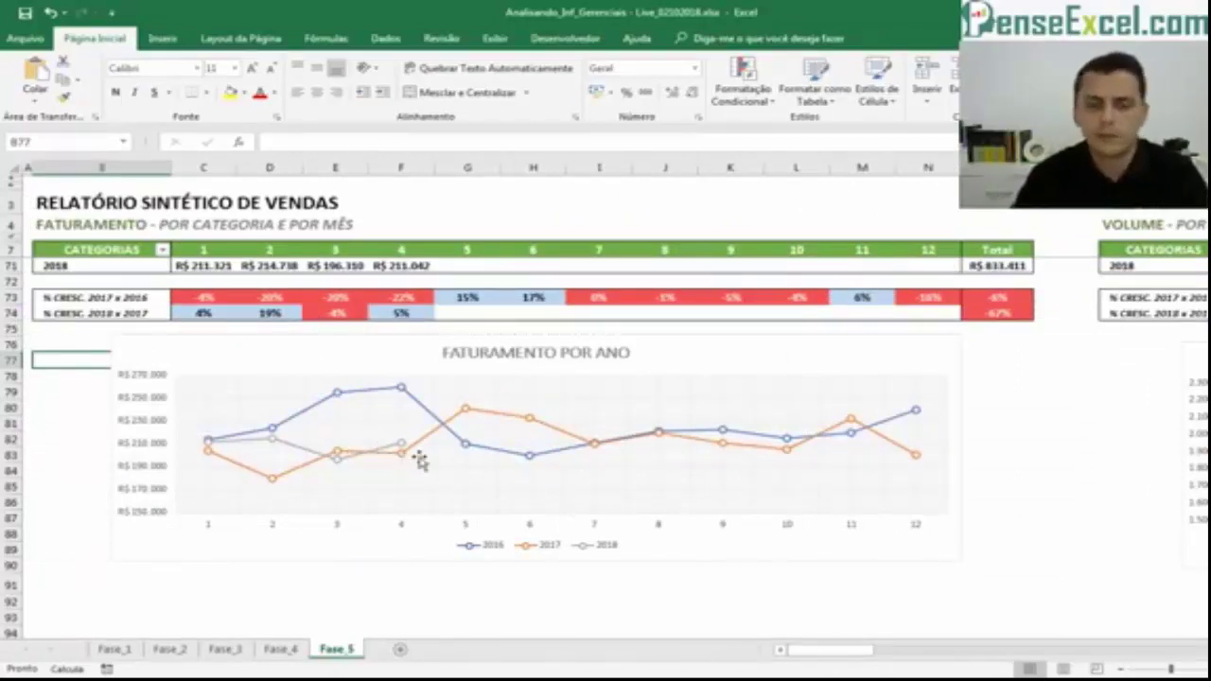
- Compare the monthly lines of the TICKET MÉDIO POR ANO chart with those of the FATURAMENTO POR ANO chart
left_click_drag(827, 654, 984, 655)
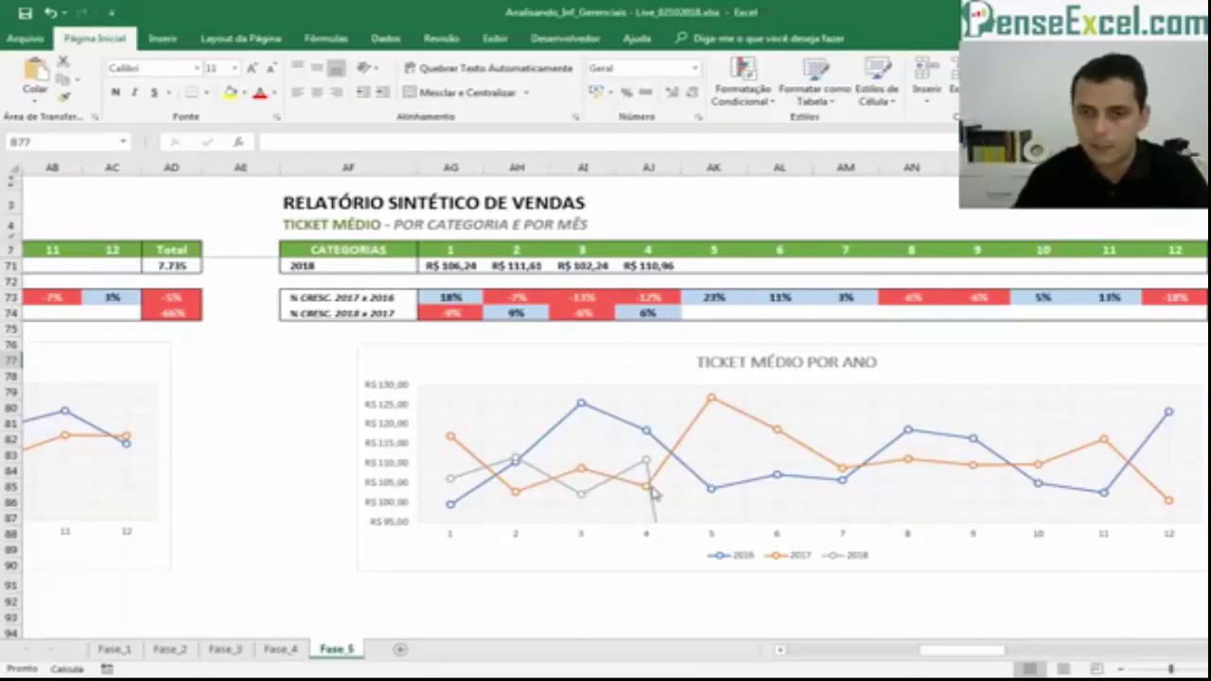
left_click_drag(958, 651, 844, 652)
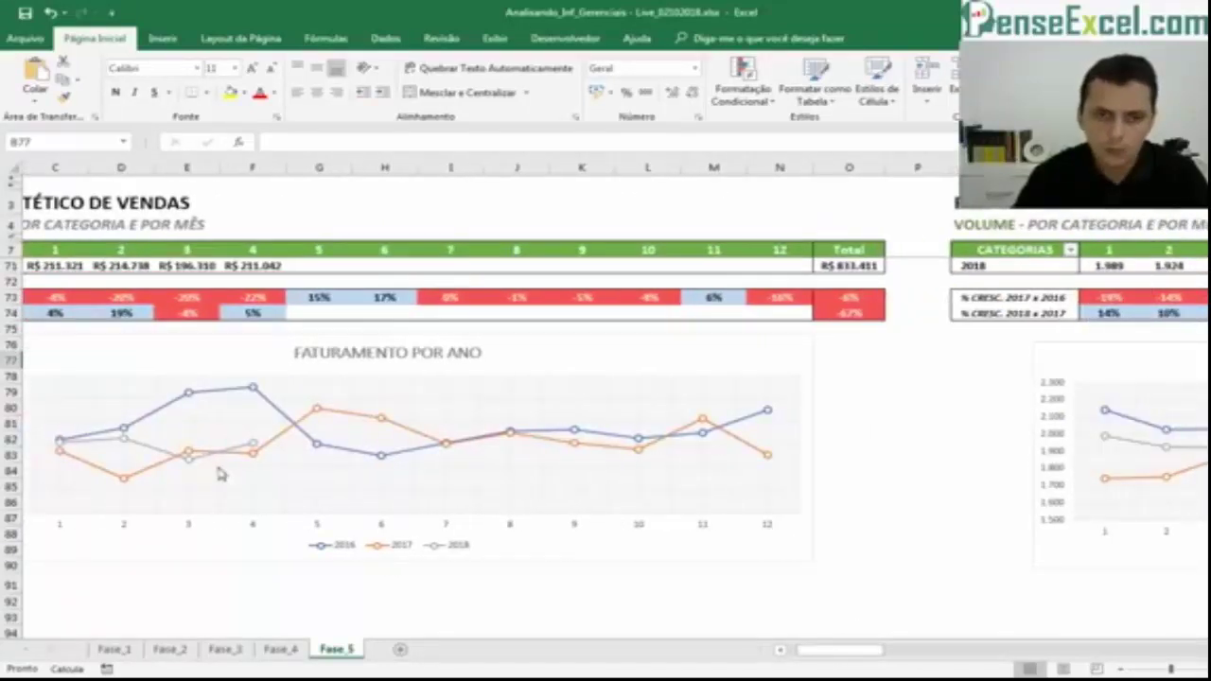
left_click_drag(855, 650, 870, 652)
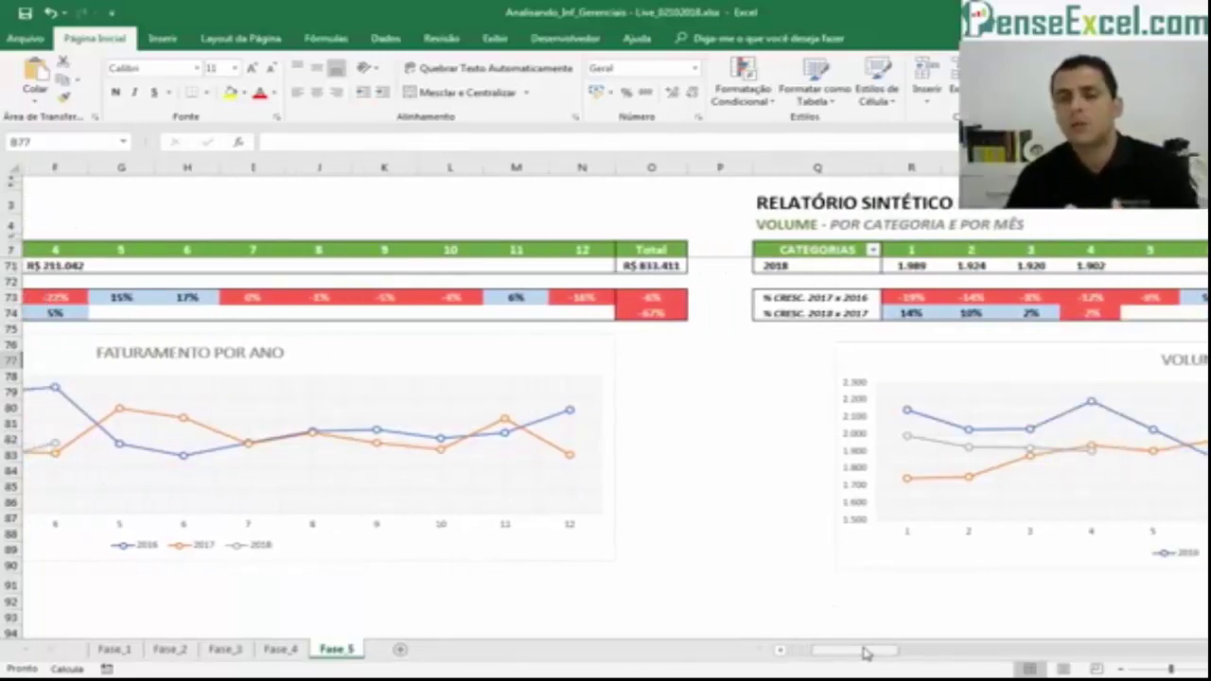
left_click_drag(863, 652, 838, 655)
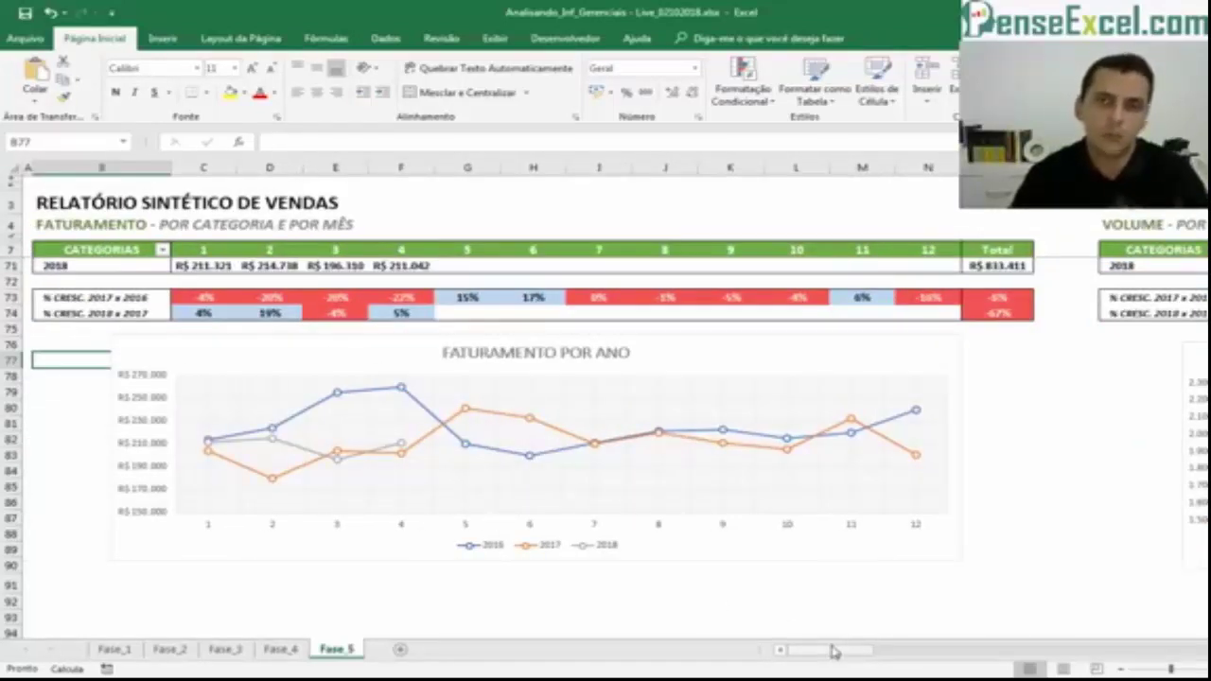
left_click_drag(837, 656, 969, 655)
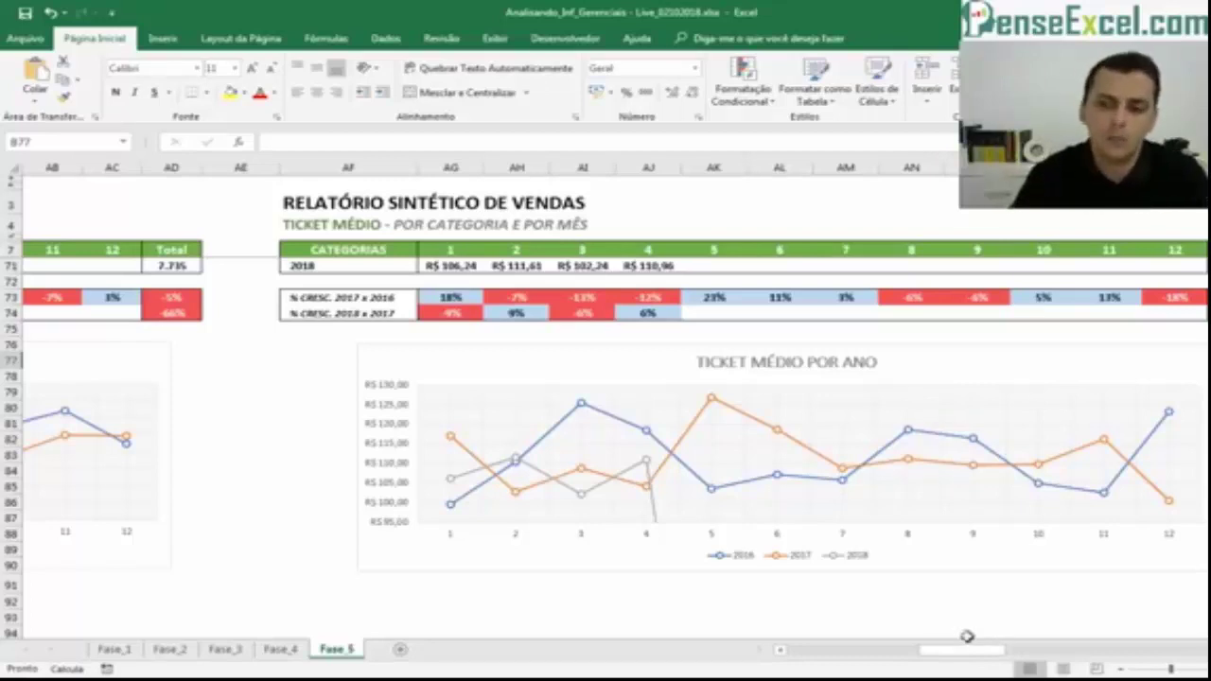
- Examine the POR ESTADO E POR ANO tables and the FATURAMENTO and VOLUME ranking charts by state
left_click_drag(961, 653, 1067, 652)
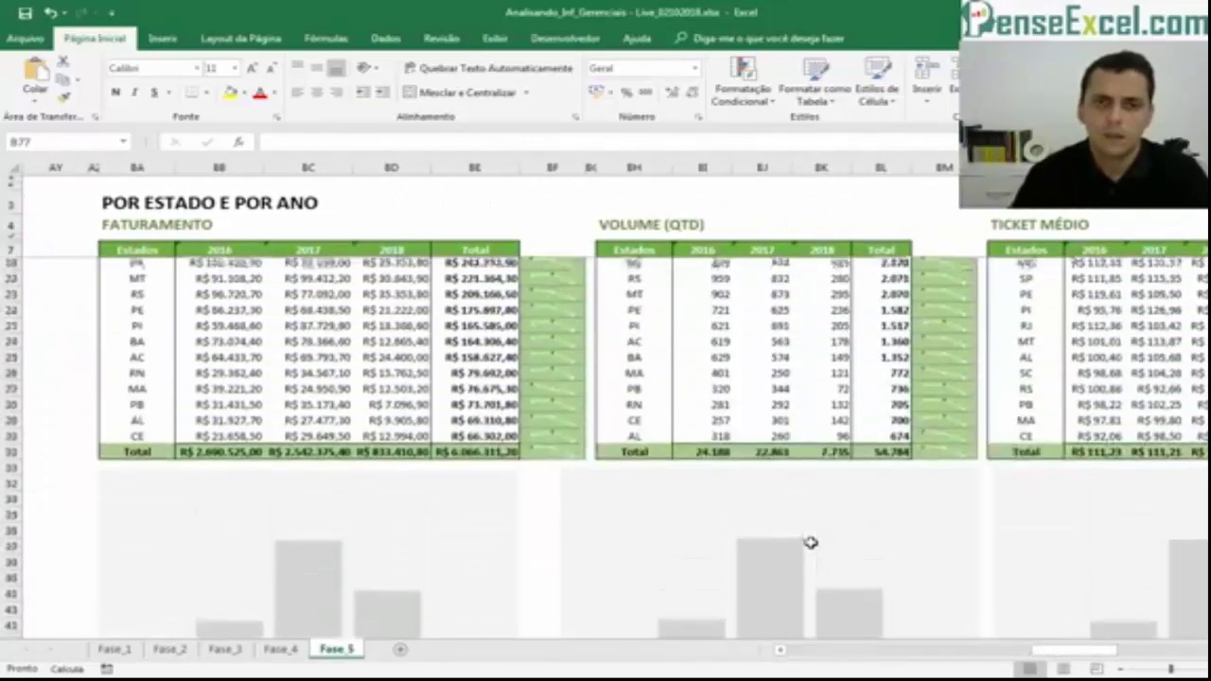
scroll(813, 541, "down", 4)
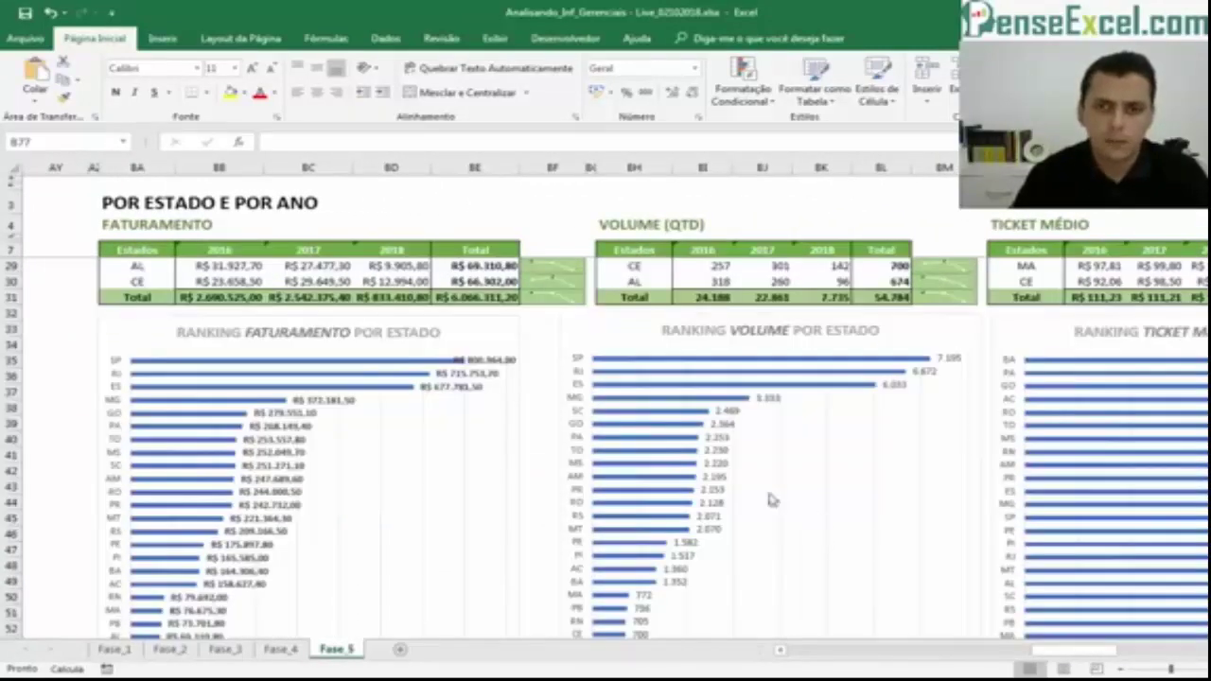
scroll(537, 434, "down", 1)
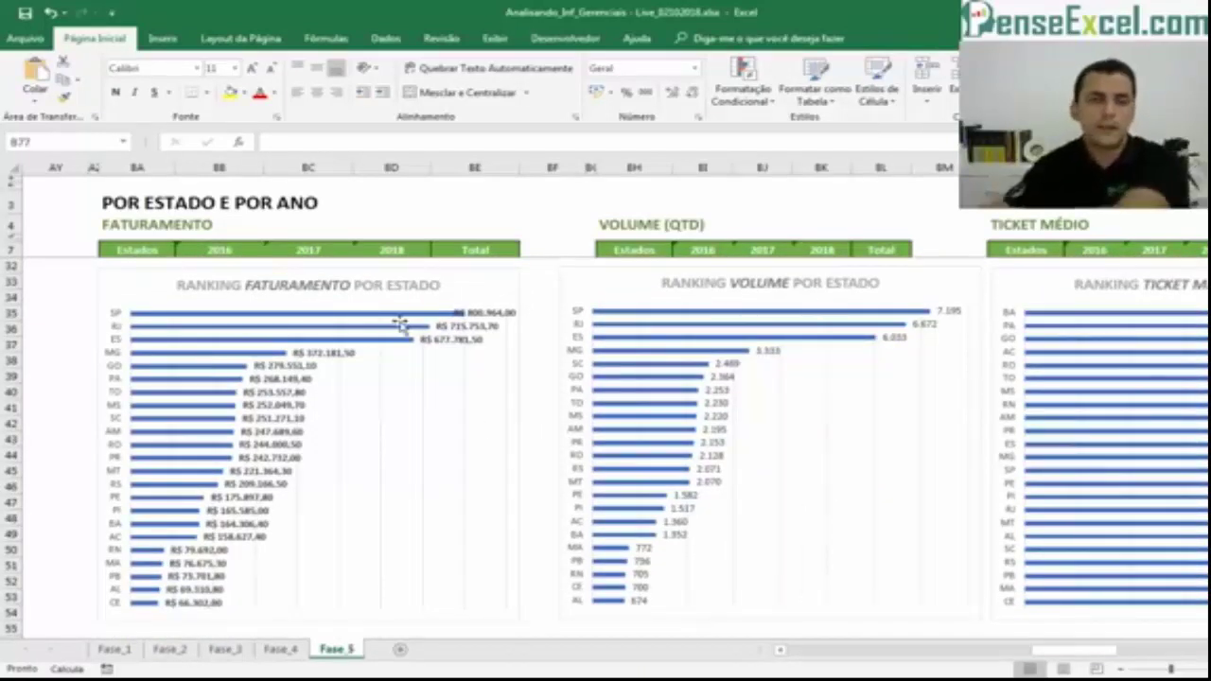
scroll(454, 372, "up", 4)
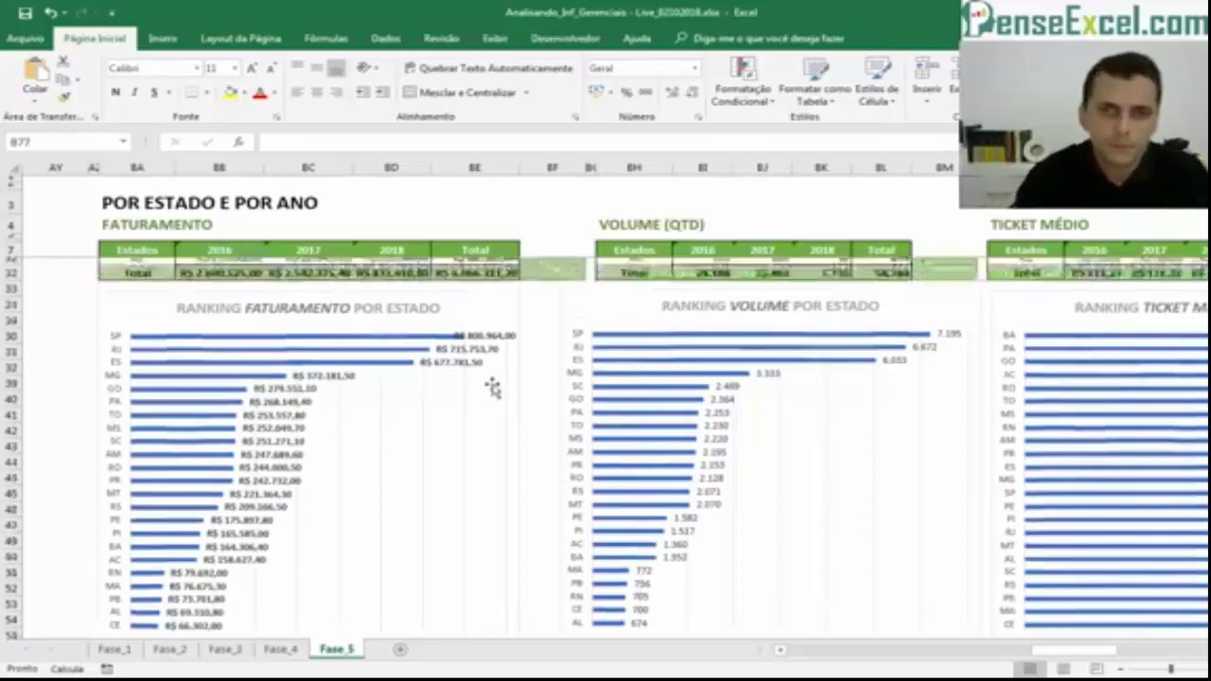
scroll(496, 376, "up", 2)
scroll(494, 376, "down", 5)
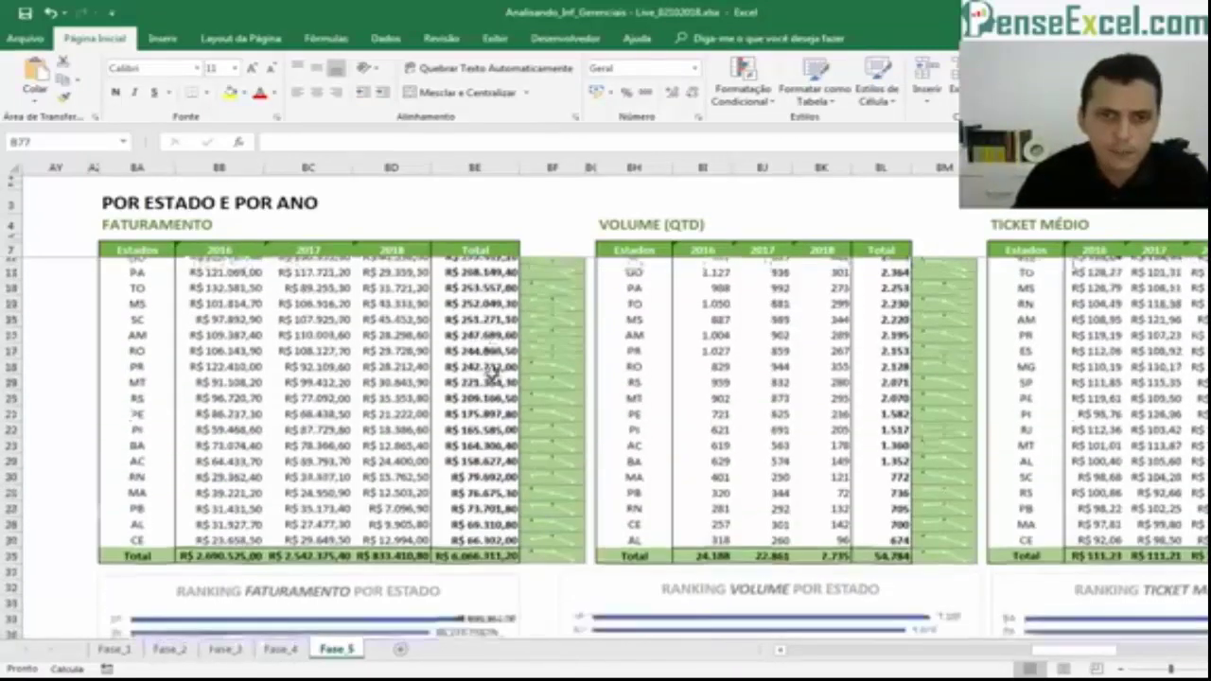
scroll(493, 378, "down", 1)
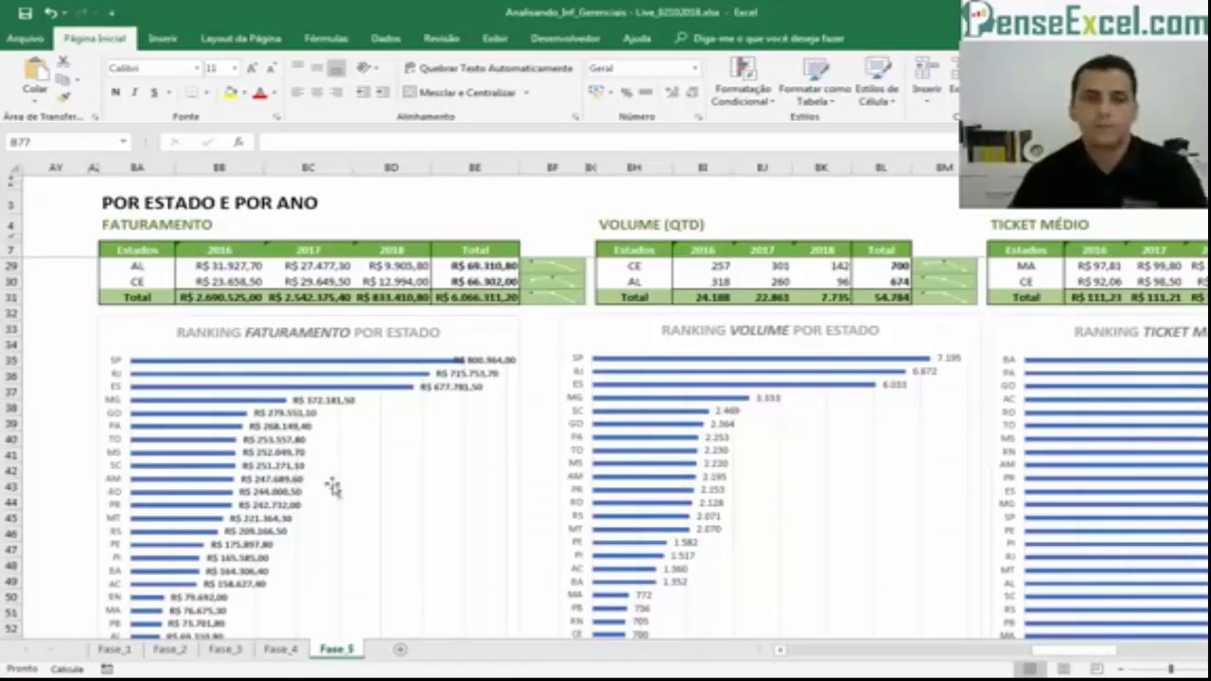
scroll(537, 405, "down", 1)
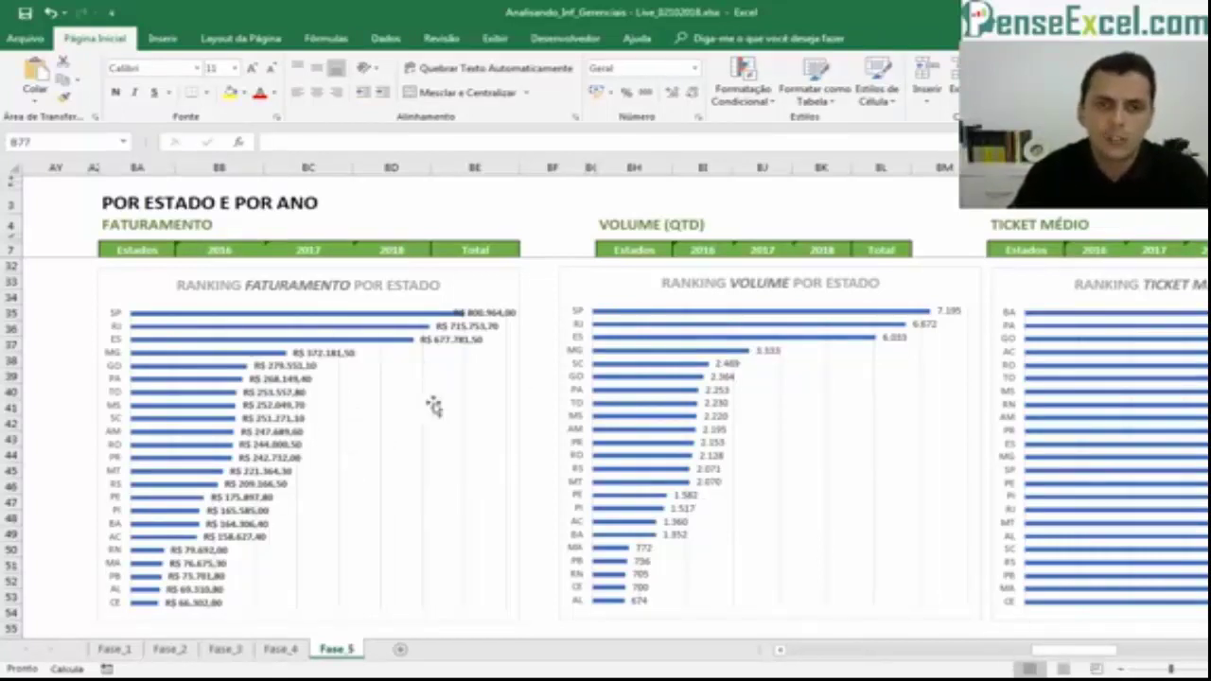
- Compare the RANKING TICKET MÉDIO POR ESTADO chart with the FATURAMENTO and VOLUME rankings
left_click_drag(1090, 652, 1129, 653)
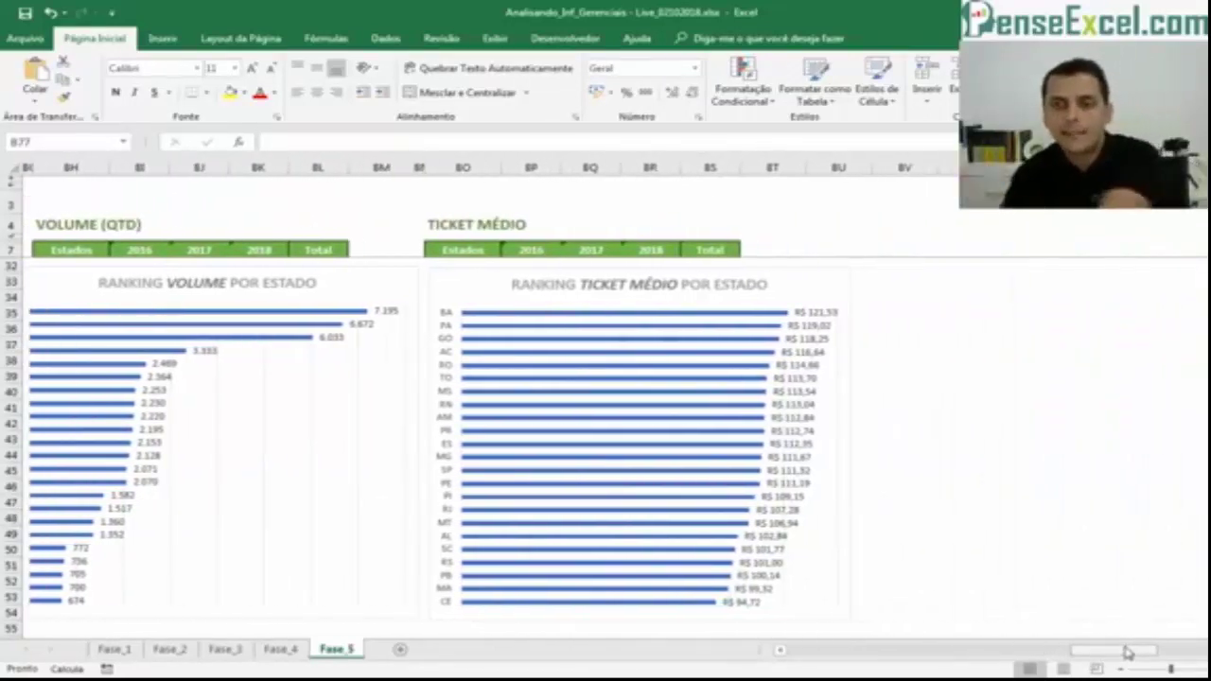
left_click_drag(1128, 653, 1095, 652)
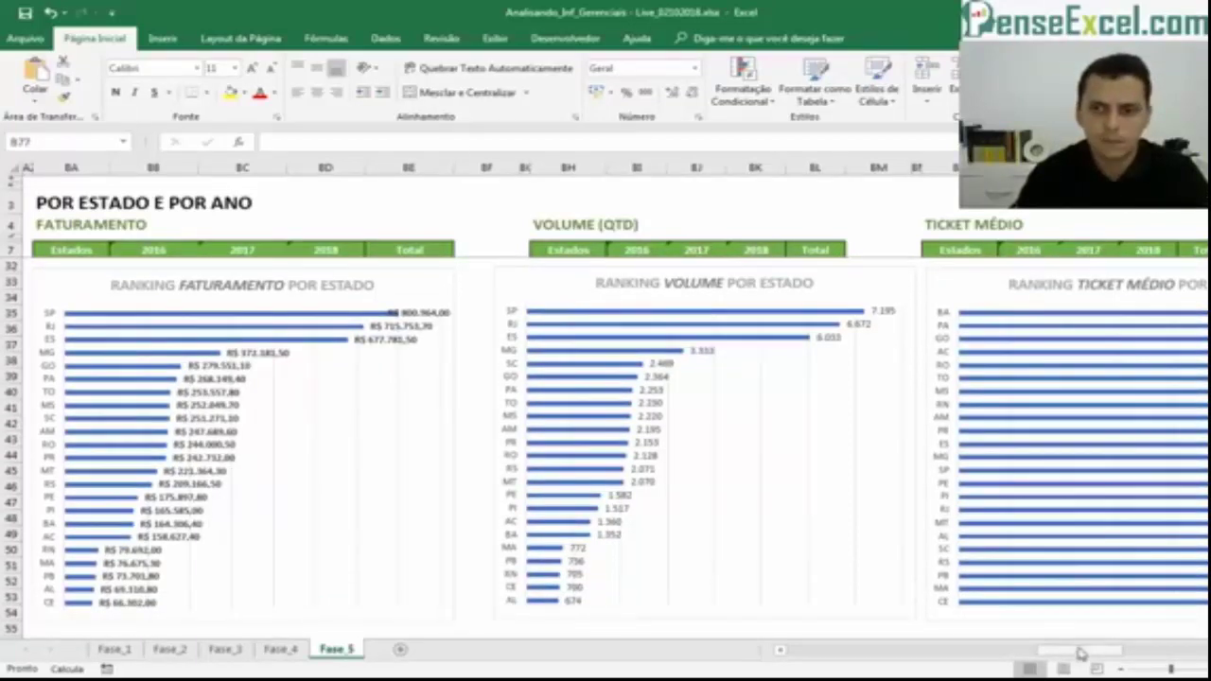
left_click_drag(1084, 653, 1083, 655)
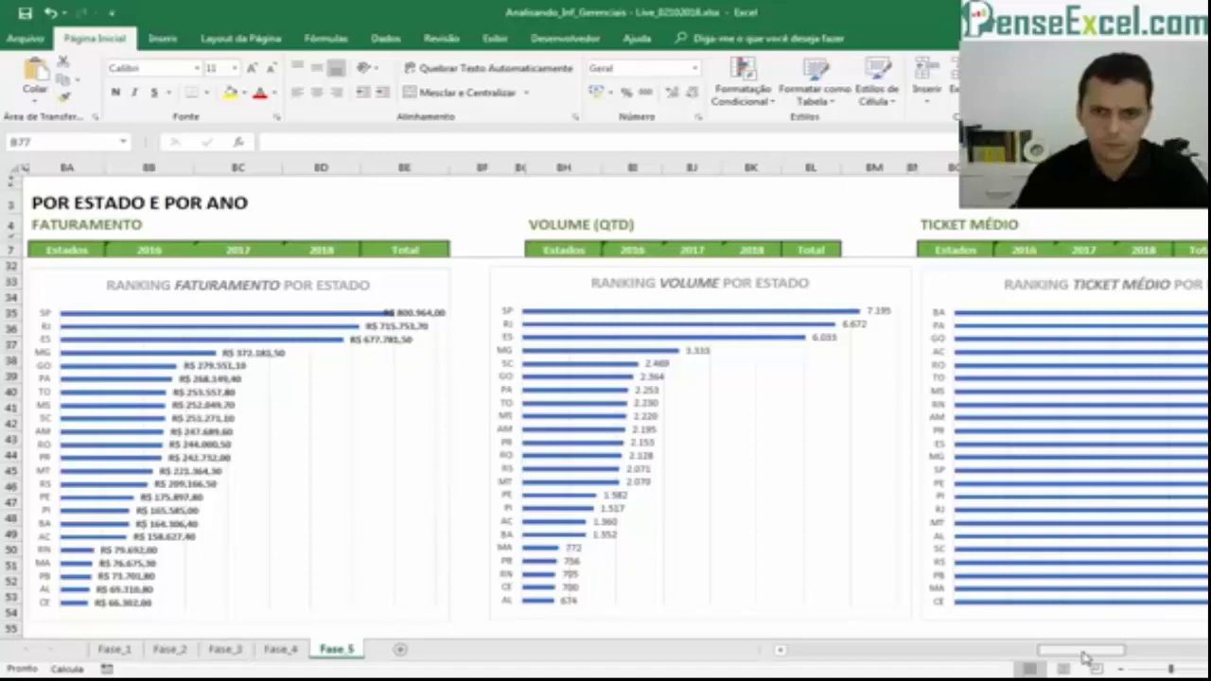
left_click_drag(1084, 655, 1080, 655)
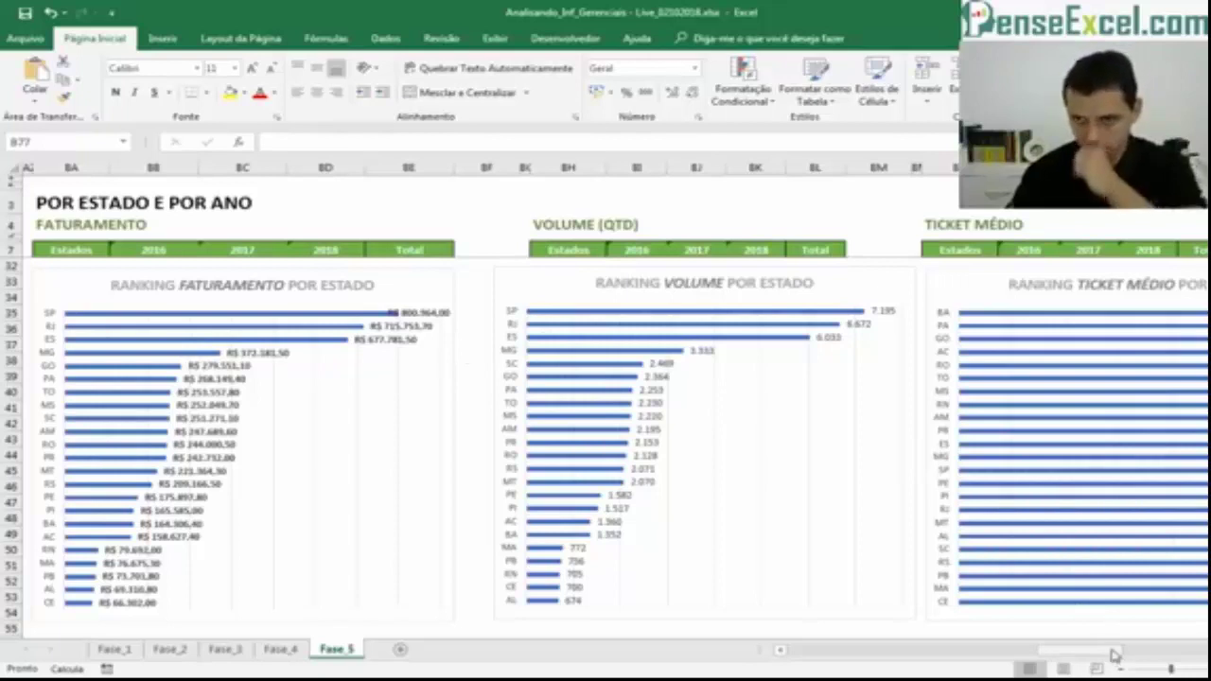
left_click_drag(1115, 655, 1126, 655)
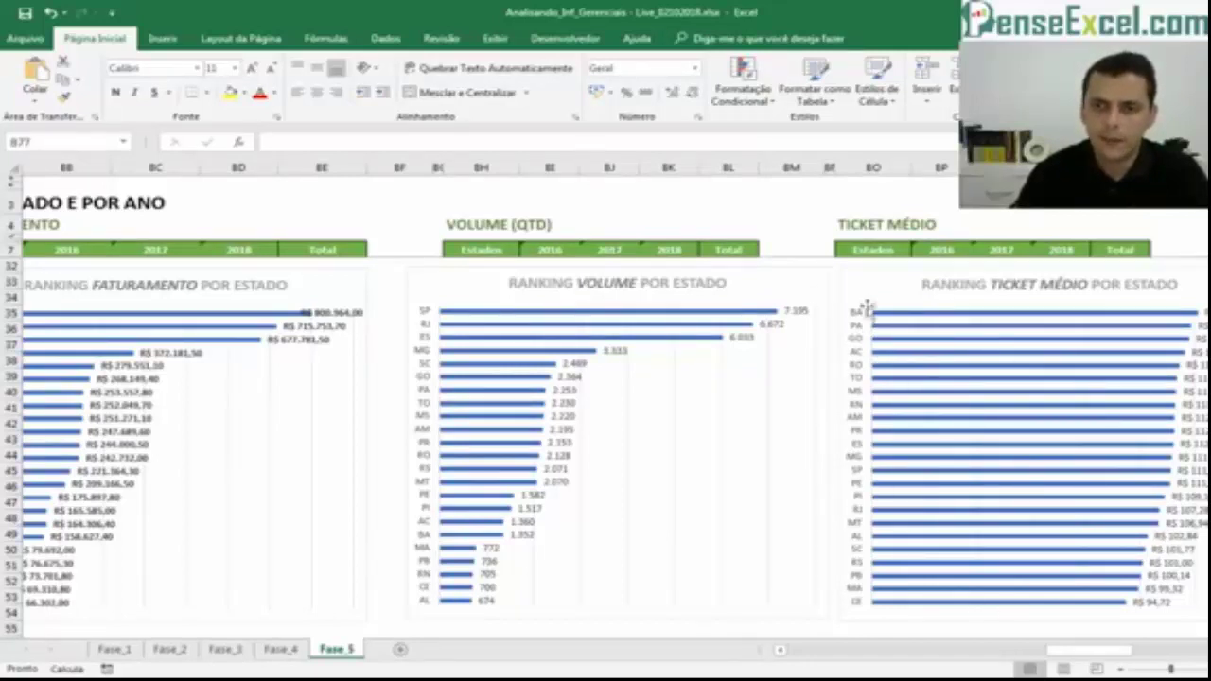
mouse_move(1109, 657)
left_mouse_down()
mouse_move(1097, 657)
mouse_move(1123, 657)
left_mouse_up()
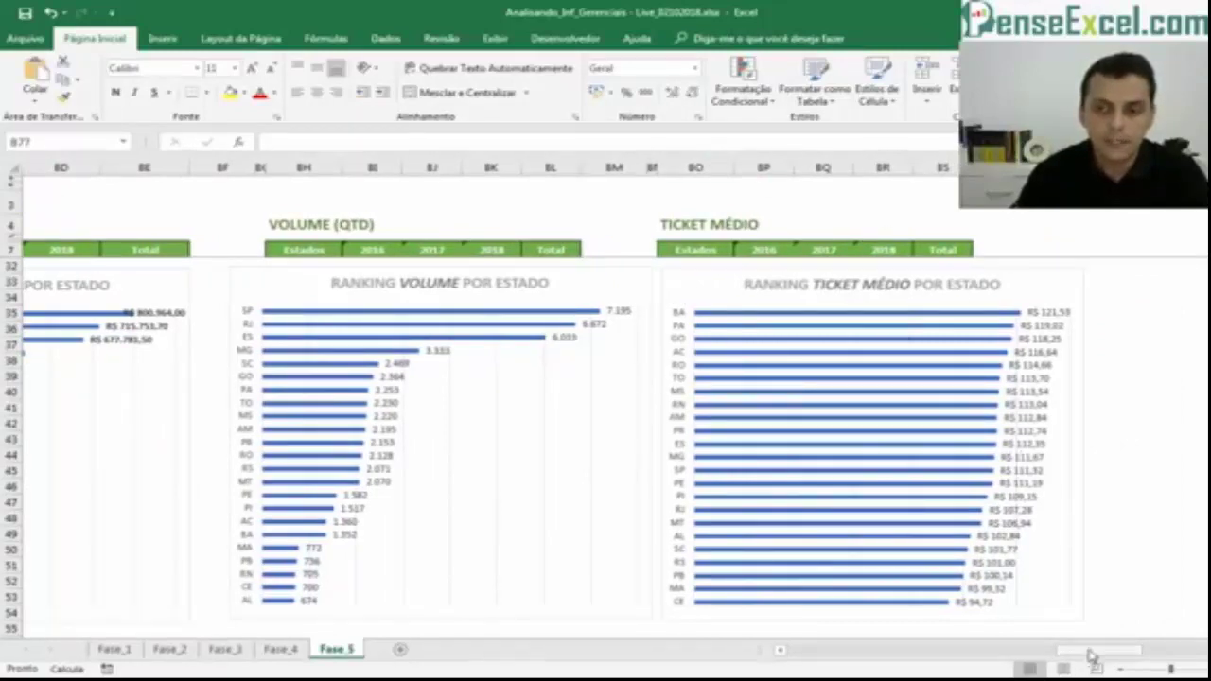
left_click_drag(1089, 657, 1072, 655)
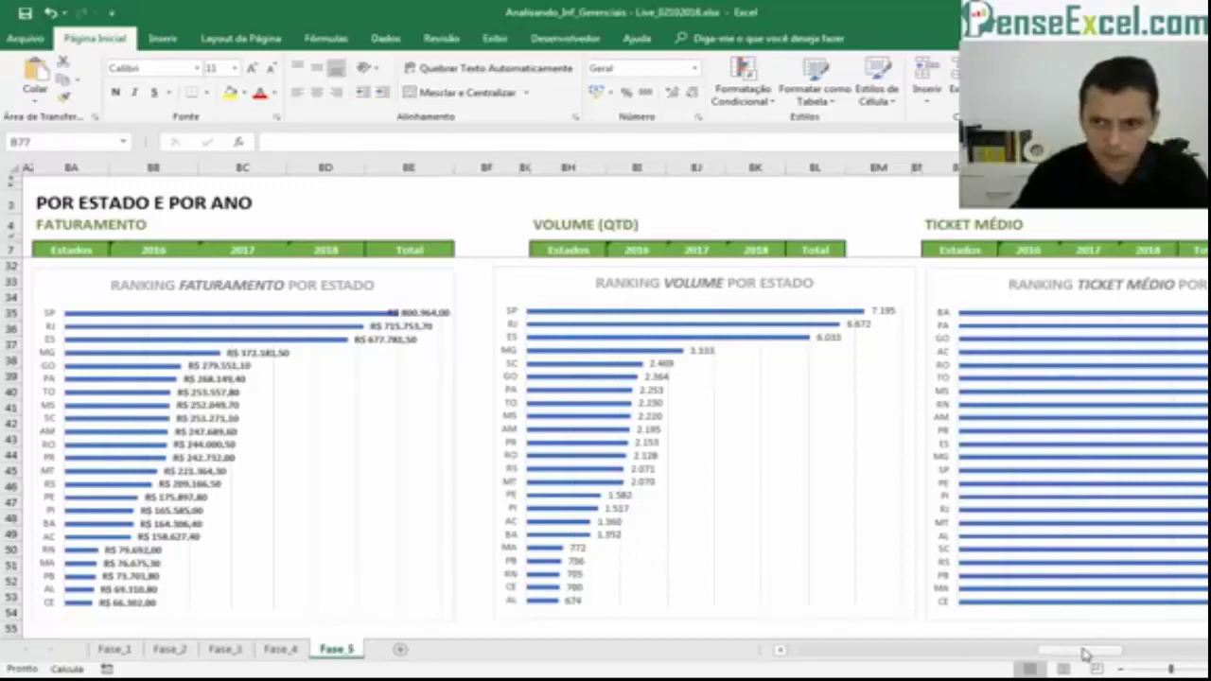
- Calculate an average ticket in cell BV35, beside the TICKET MÉDIO ranking chart, with the formula =164000/1652
left_click_drag(1085, 654, 1129, 652)
left_click(928, 312)
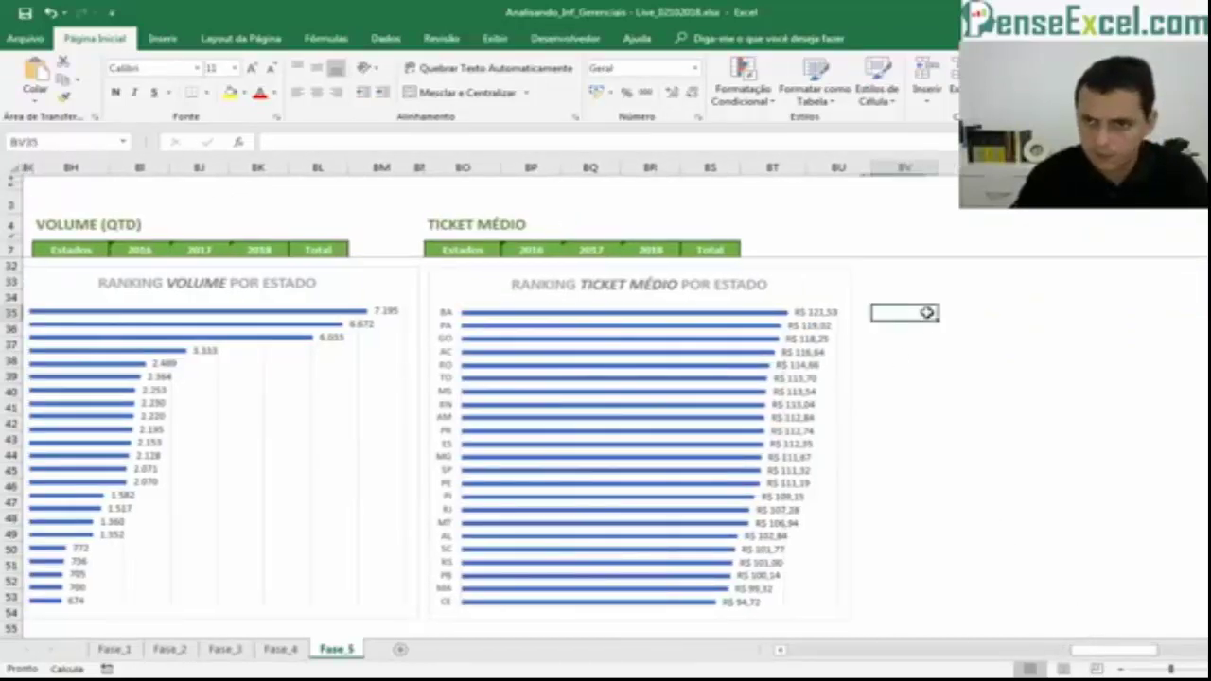
type("=164000/1")
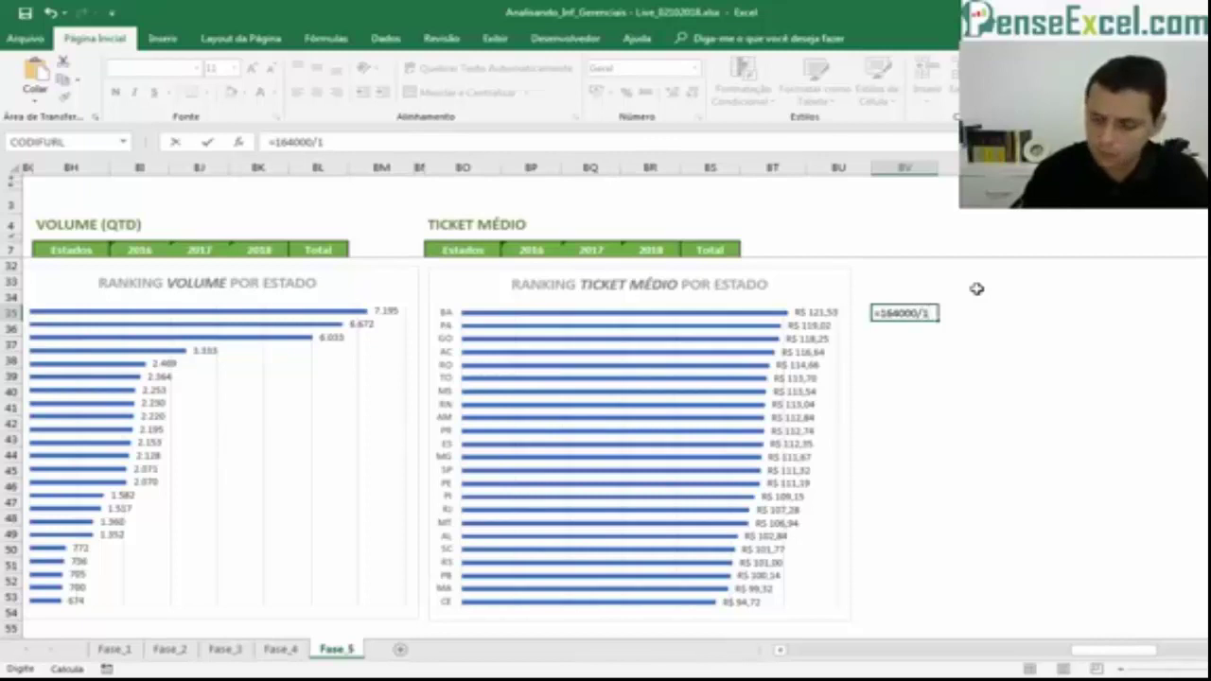
type("652")
key("ctrl+Return")
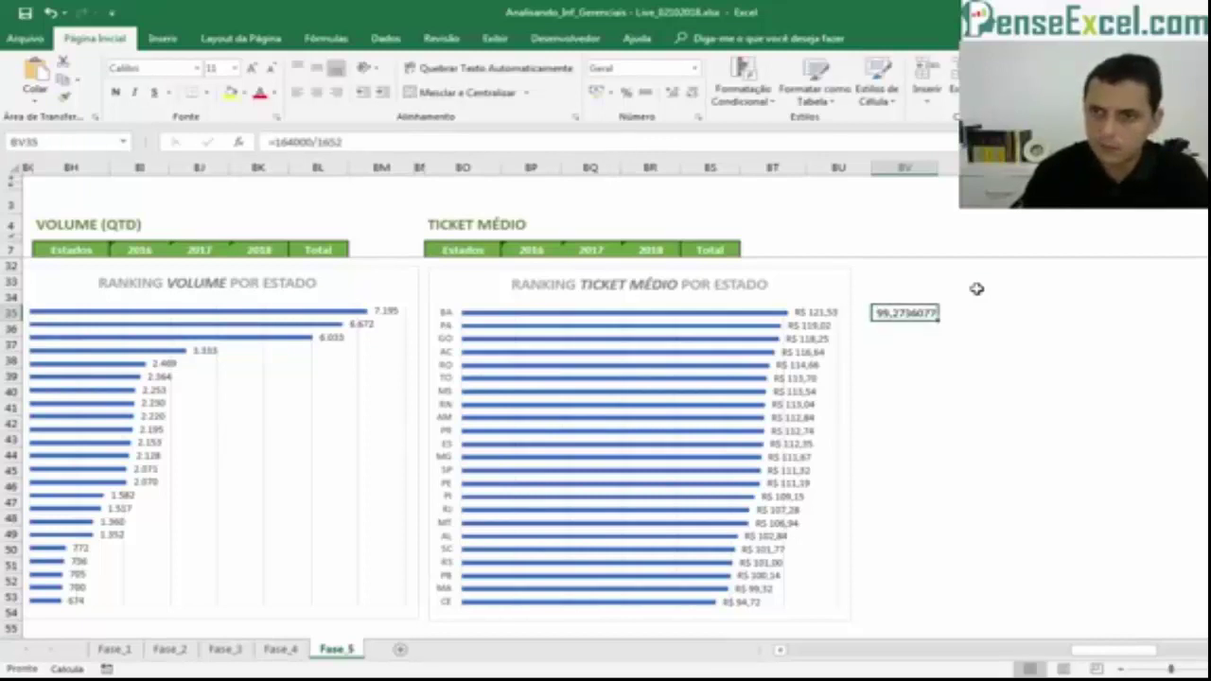
- Correct the average ticket formula in cell BV35 to =164000/1352 and compare it with BA in the TICKET MÉDIO ranking chart
double_click(930, 314)
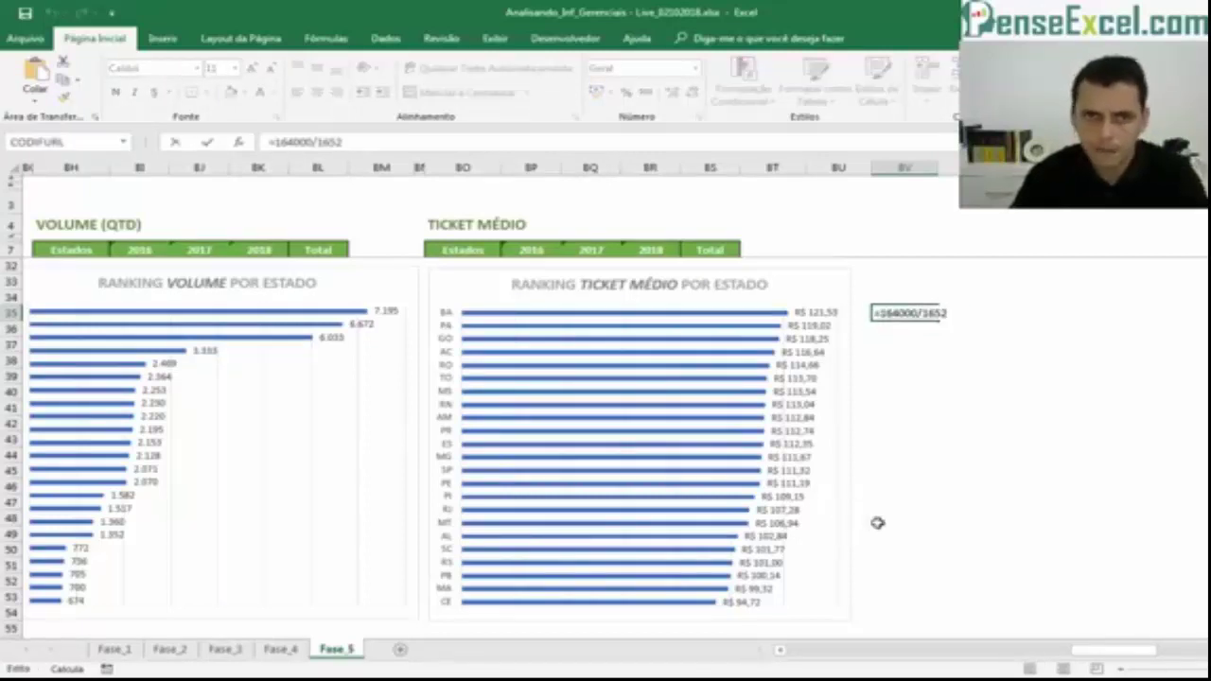
left_click_drag(1083, 651, 1048, 659)
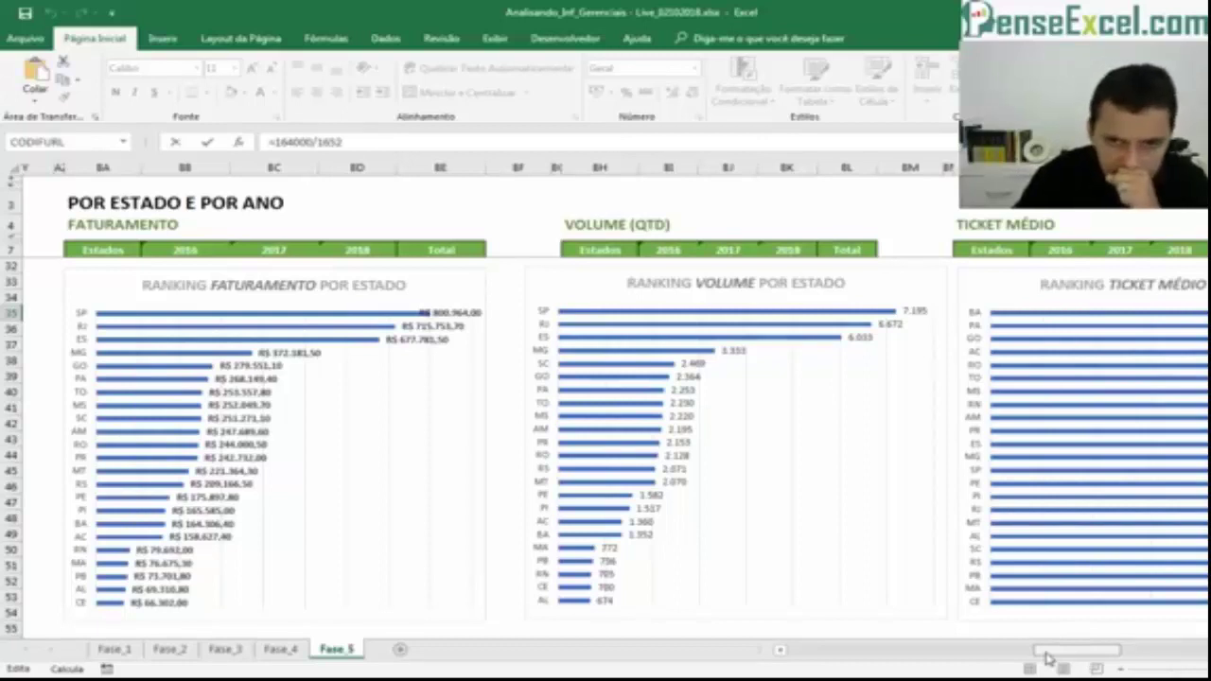
left_click_drag(1048, 659, 1095, 653)
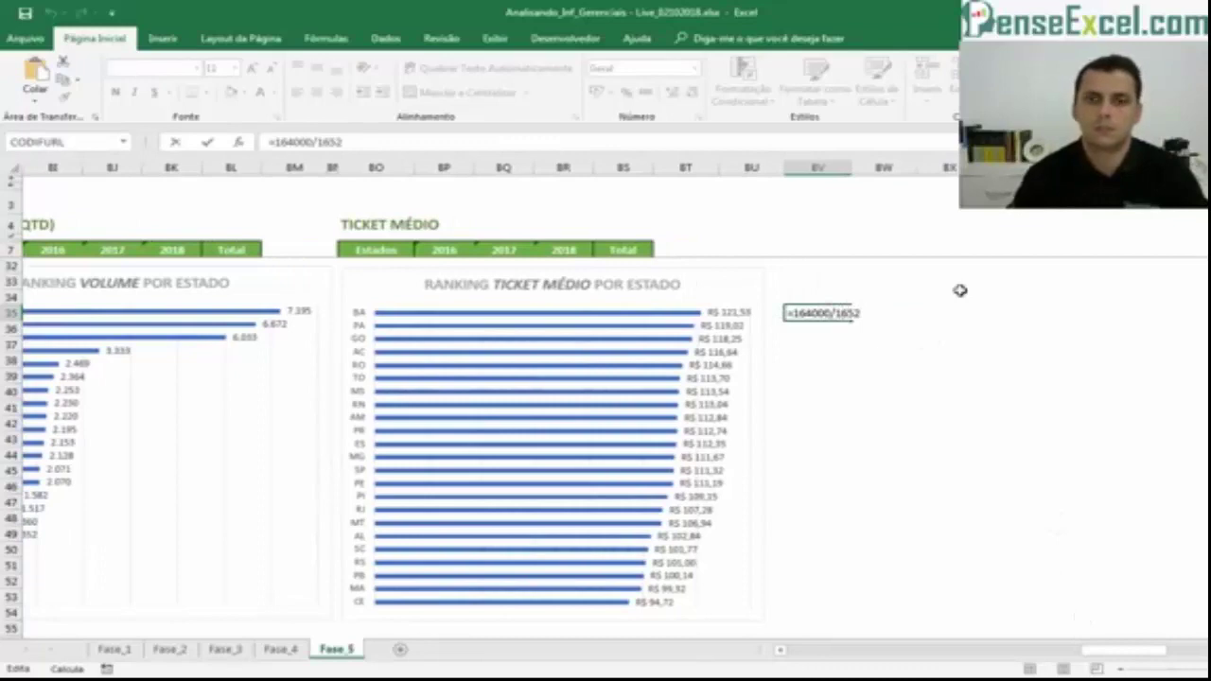
key("Return")
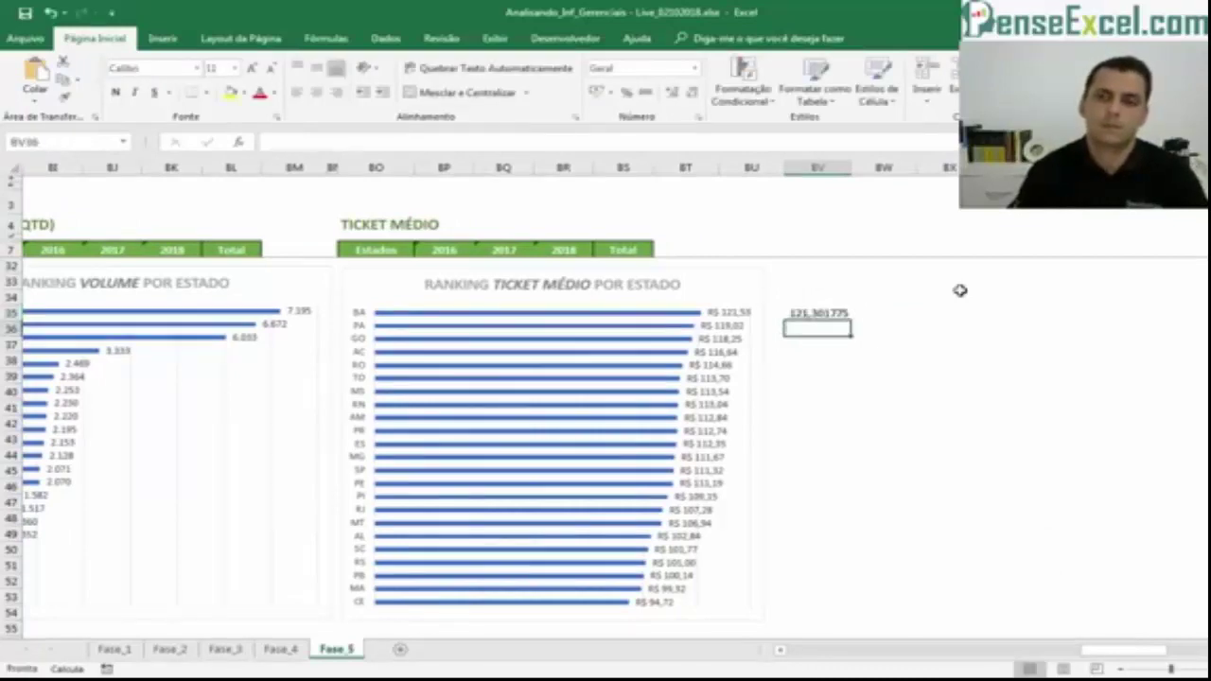
key("Up")
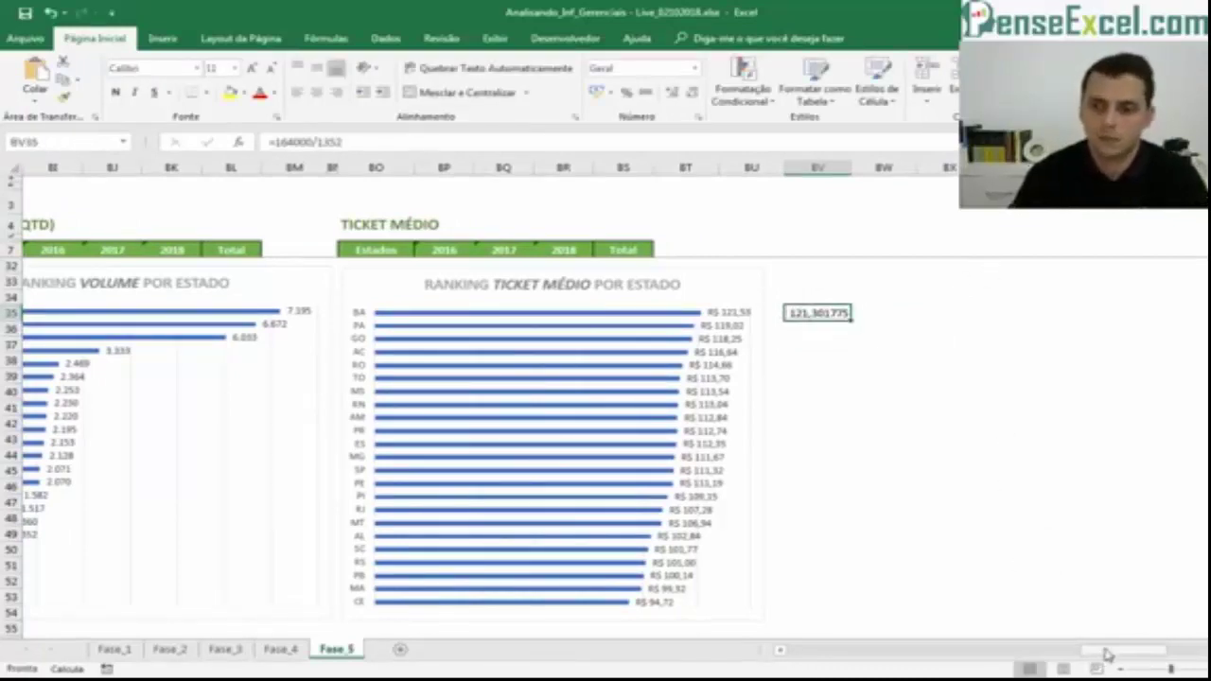
left_click_drag(1103, 654, 1094, 654)
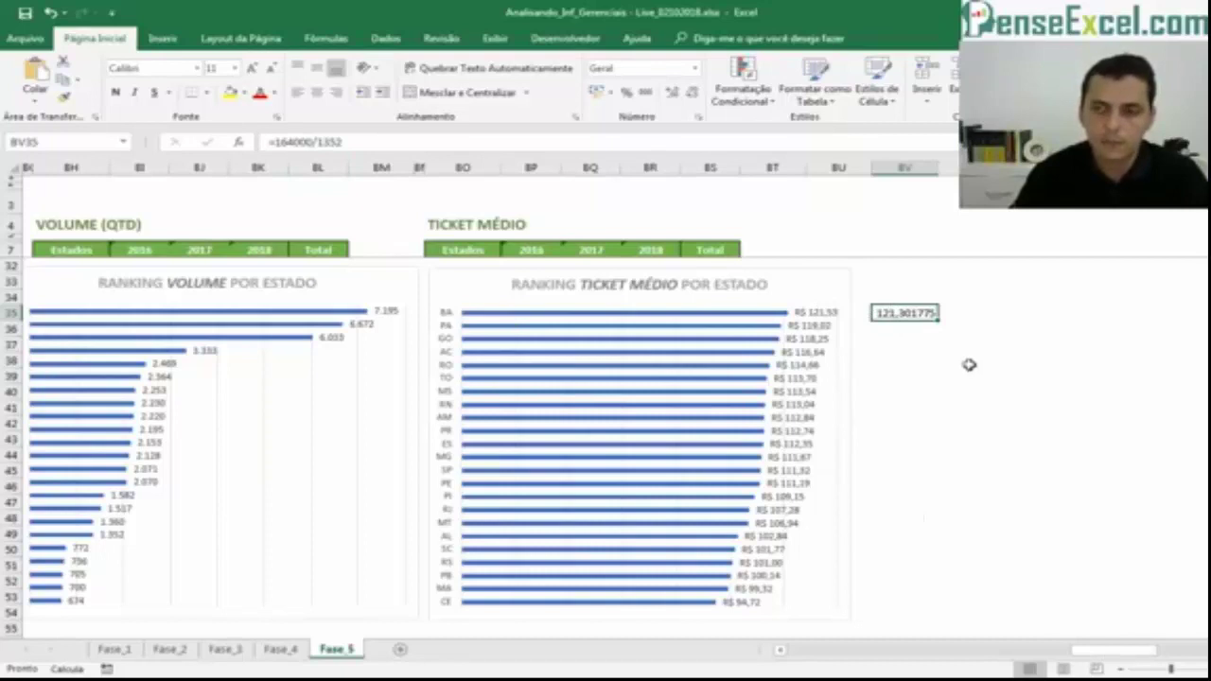
mouse_move(1113, 652)
left_mouse_down()
mouse_move(1079, 658)
mouse_move(1107, 660)
left_mouse_up()
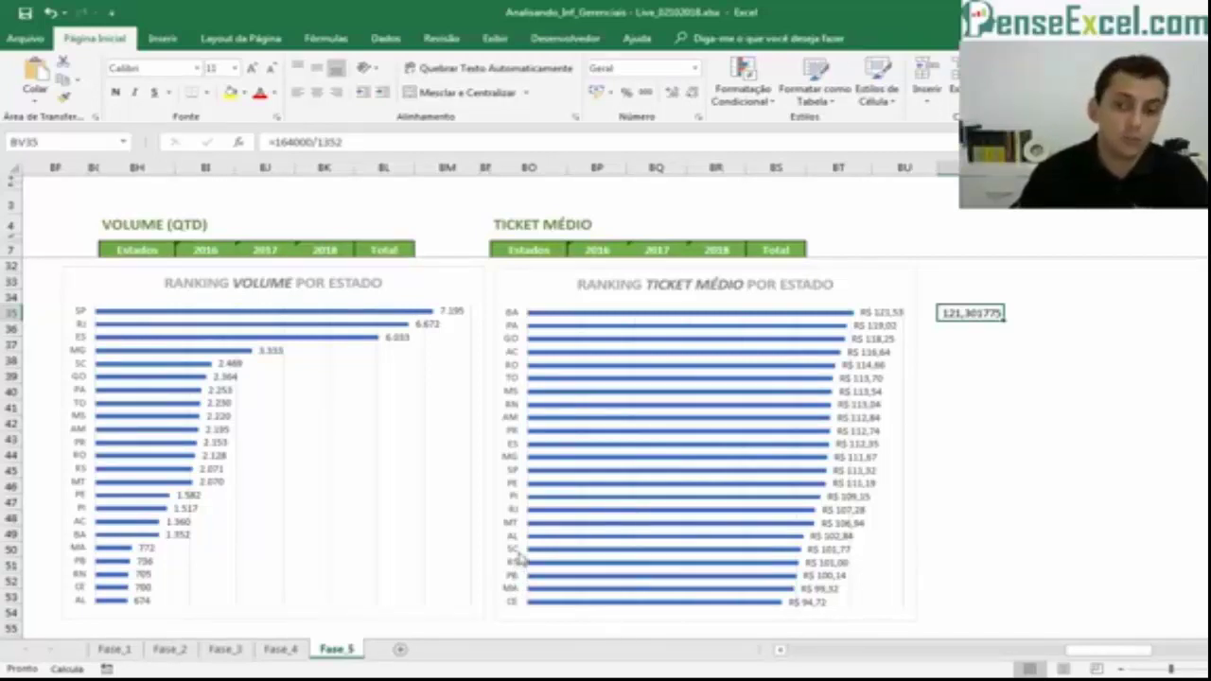
- Delete the manual average ticket calculation from cell BV35, beside the TICKET MÉDIO ranking chart
left_click(1143, 411)
left_click(1100, 346)
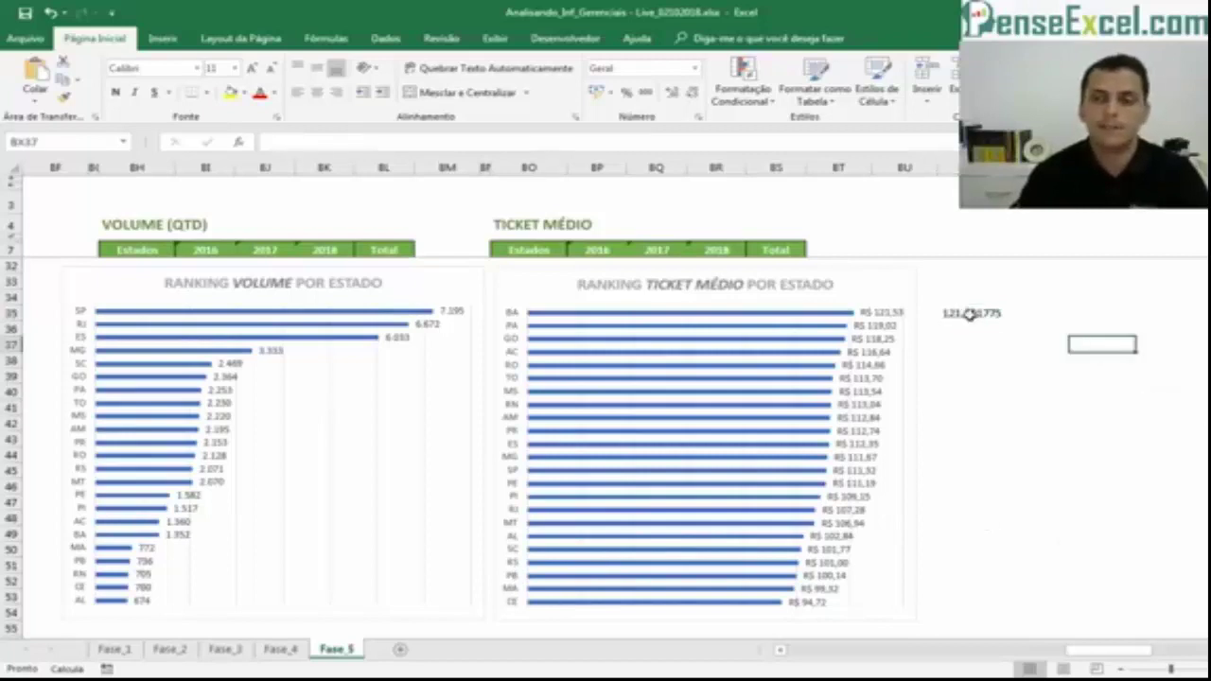
left_click(968, 314)
key("Delete")
- Look over the % CRESCIMENTO tables by state for 2017 x 2016 and return to the FATURAMENTO POR ANO chart
scroll(1195, 455, "up", 4)
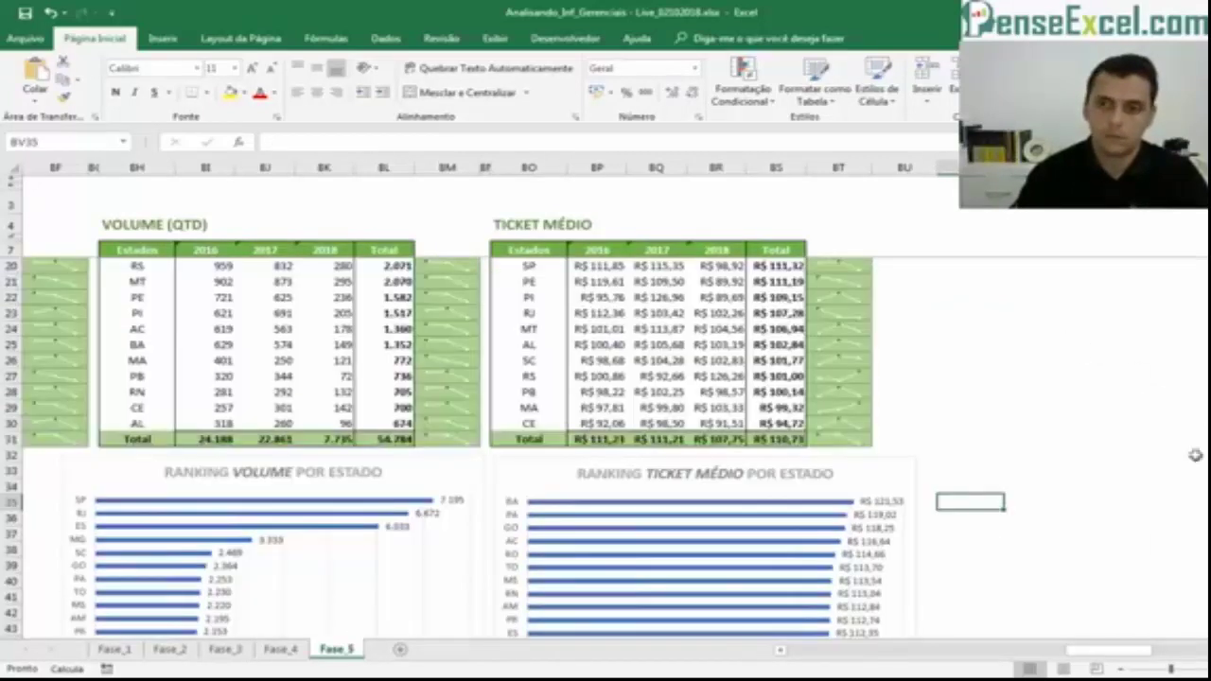
left_click_drag(1099, 651, 1194, 652)
scroll(1192, 550, "up", 4)
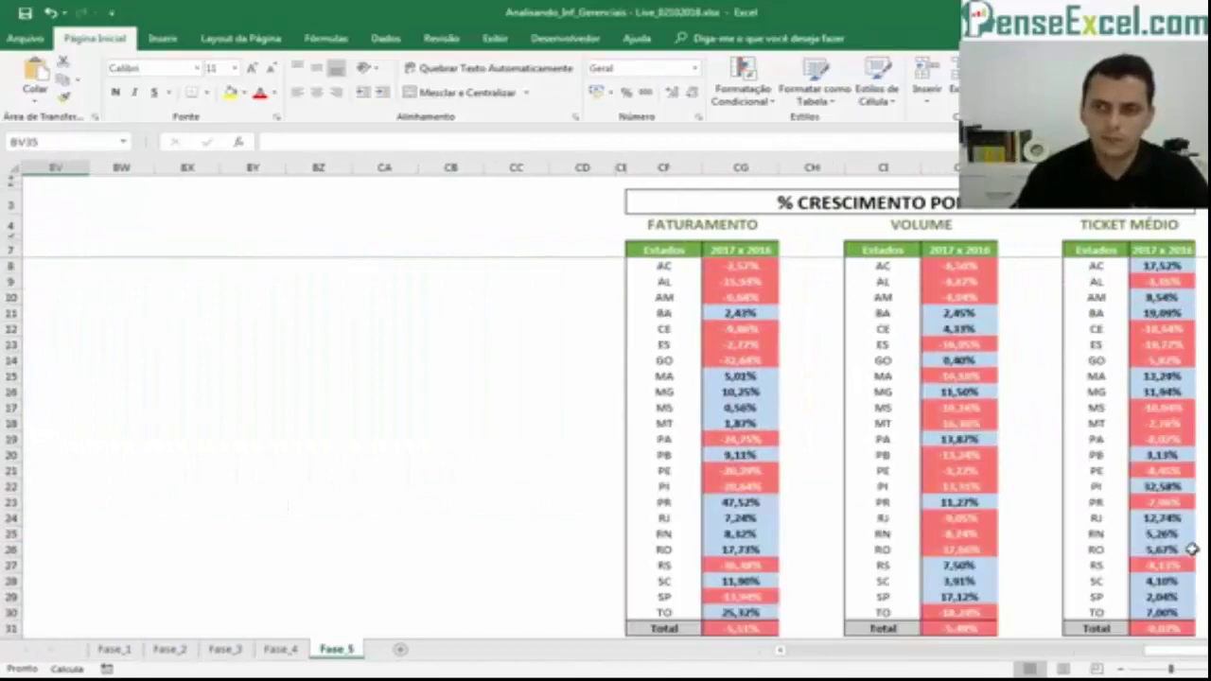
scroll(1125, 592, "down", 4)
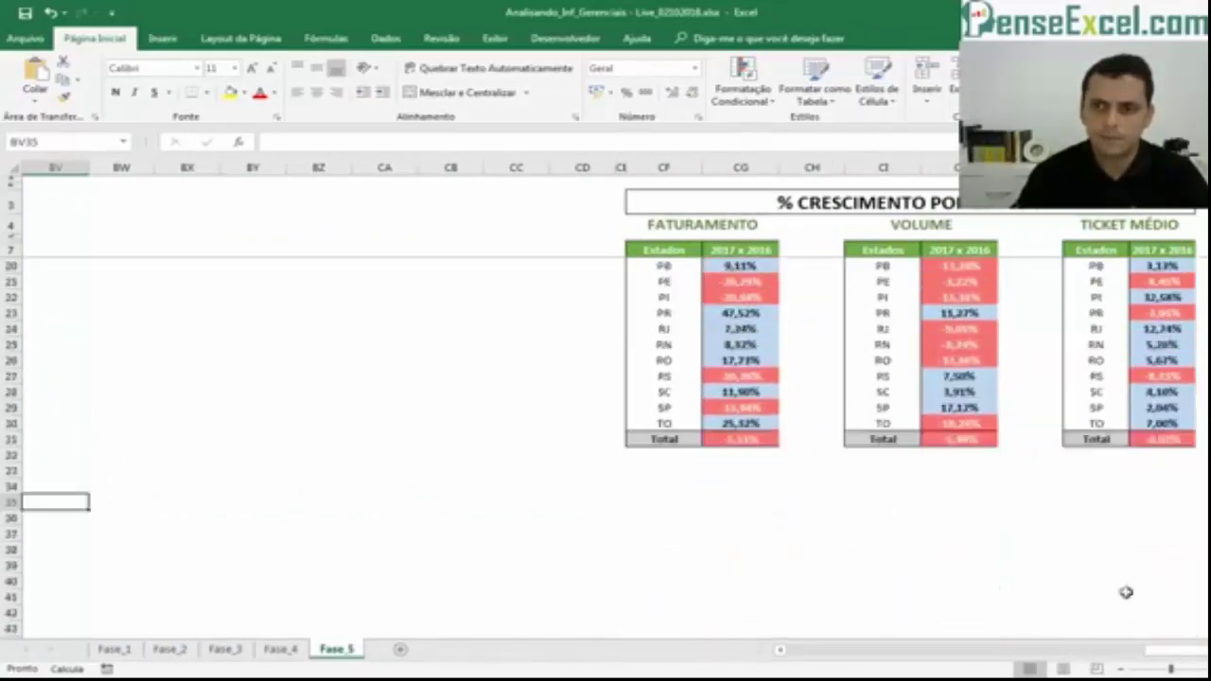
left_click_drag(1173, 651, 818, 660)
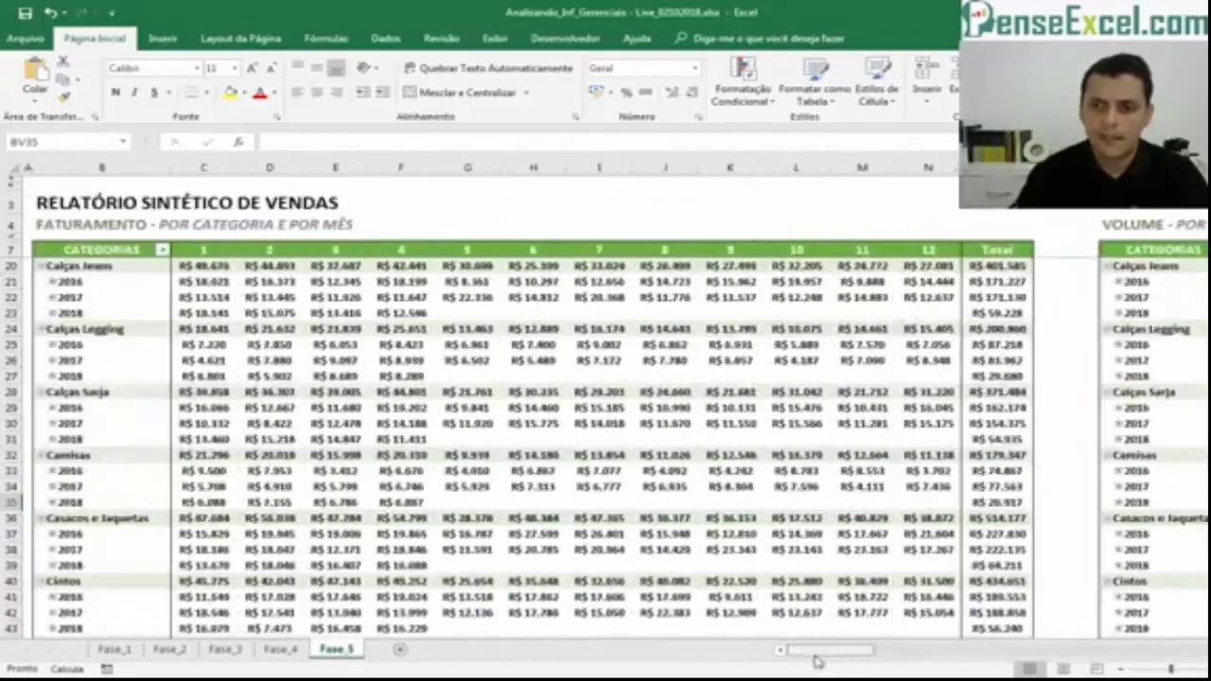
scroll(686, 492, "down", 18)
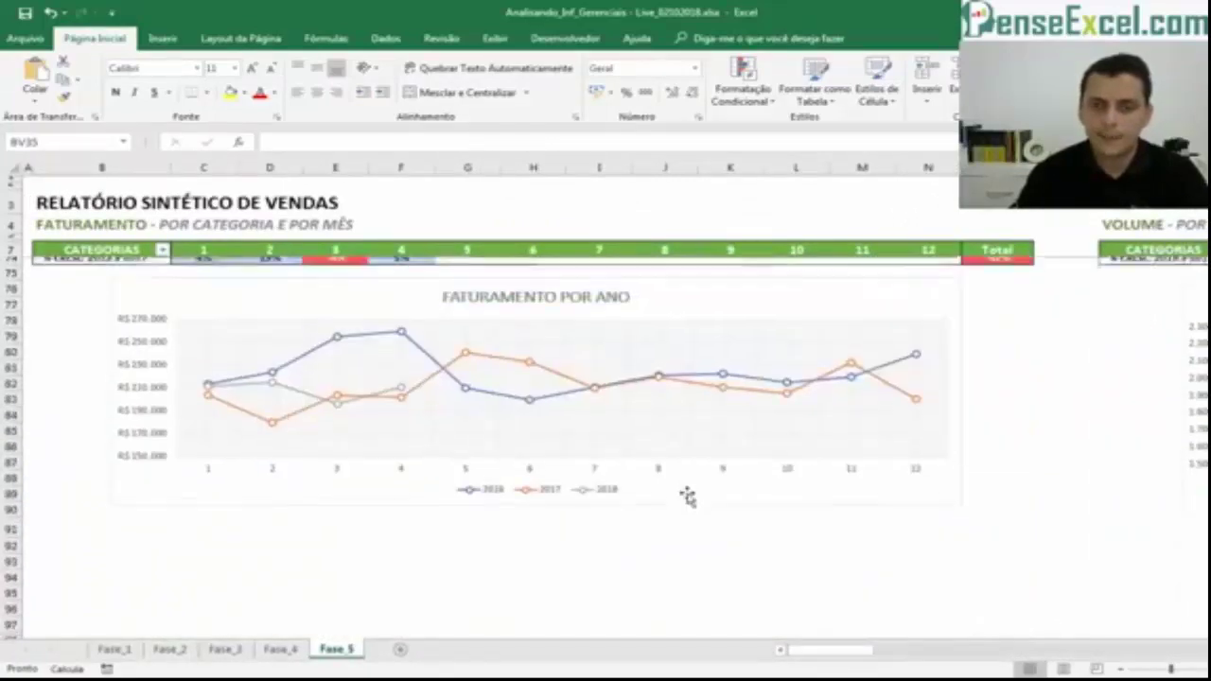